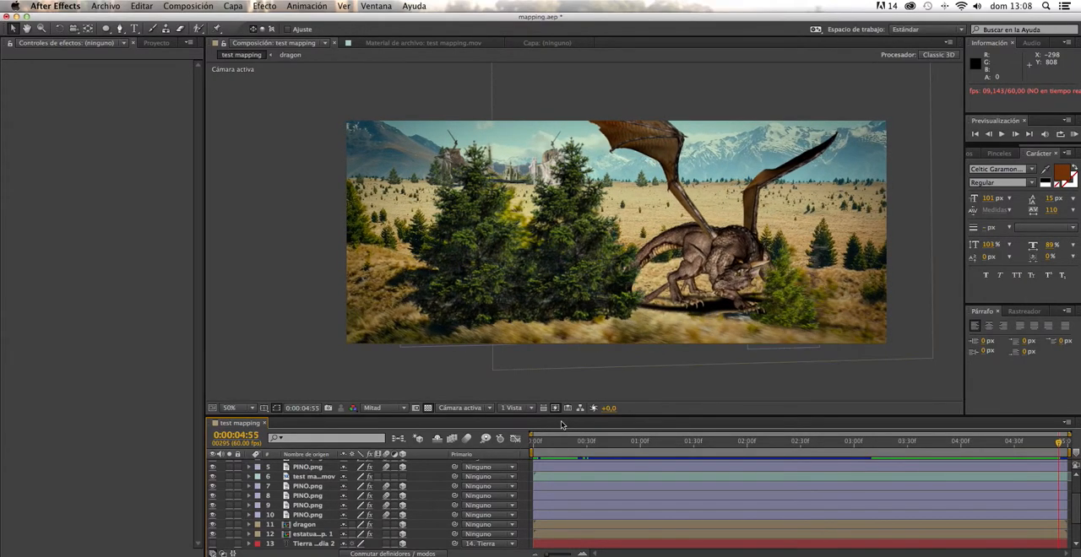
- Create a new composition from the test mapping.mov footage and set the current time to the first frame
left_click(157, 43)
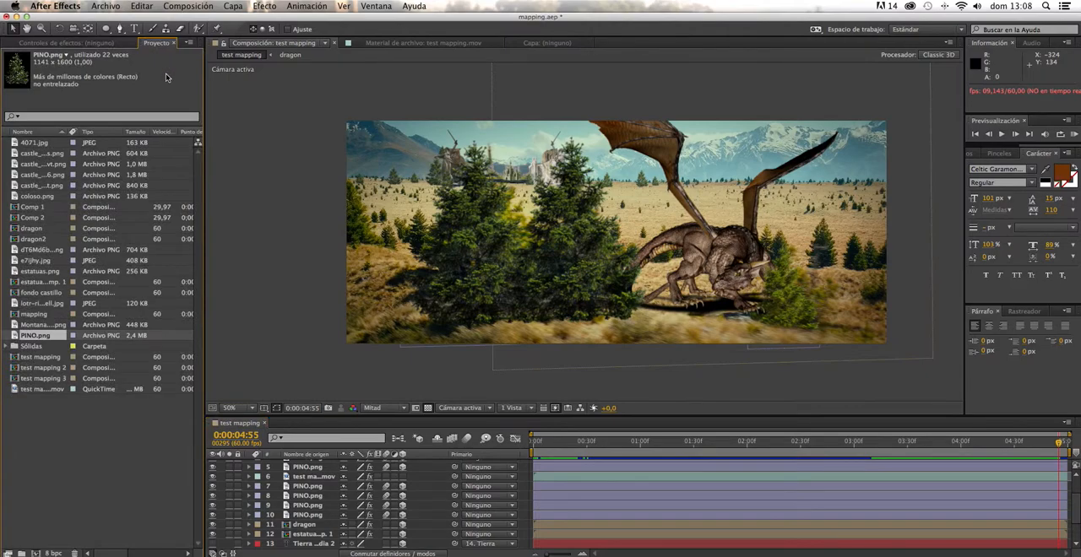
left_click(42, 390)
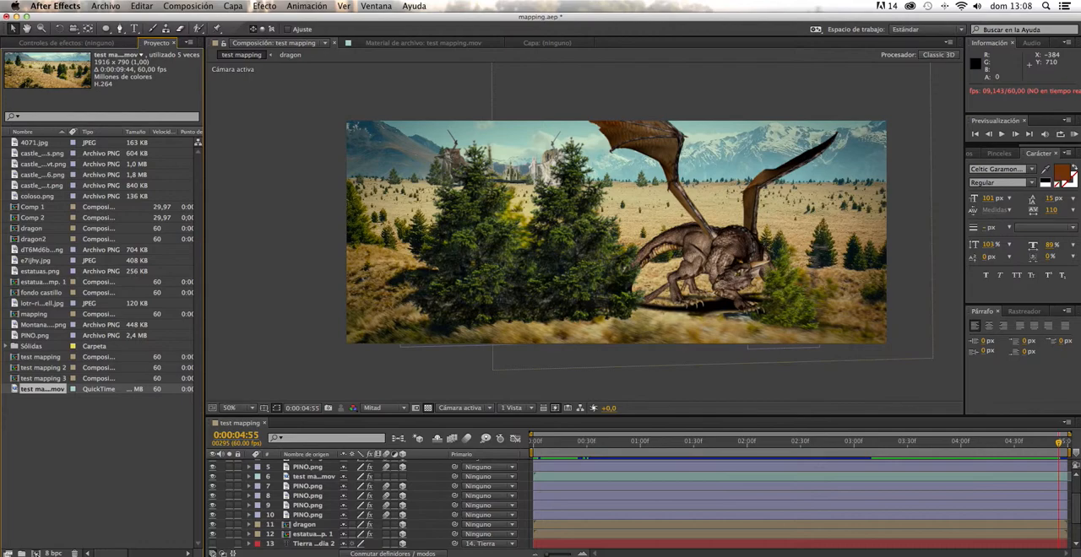
left_click(37, 552)
mouse_move(538, 444)
left_mouse_down()
mouse_move(1064, 464)
mouse_move(589, 412)
mouse_move(530, 411)
mouse_move(535, 441)
mouse_move(682, 441)
mouse_move(532, 439)
left_mouse_up()
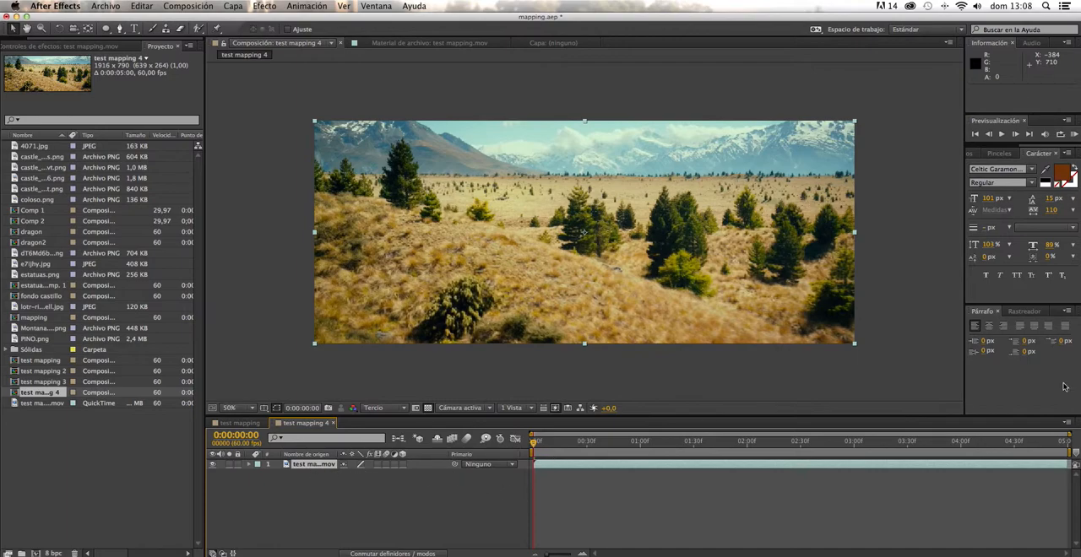
- Run 3D camera tracking on the test mapping.mov layer and create a camera from the solved track
left_click(1034, 314)
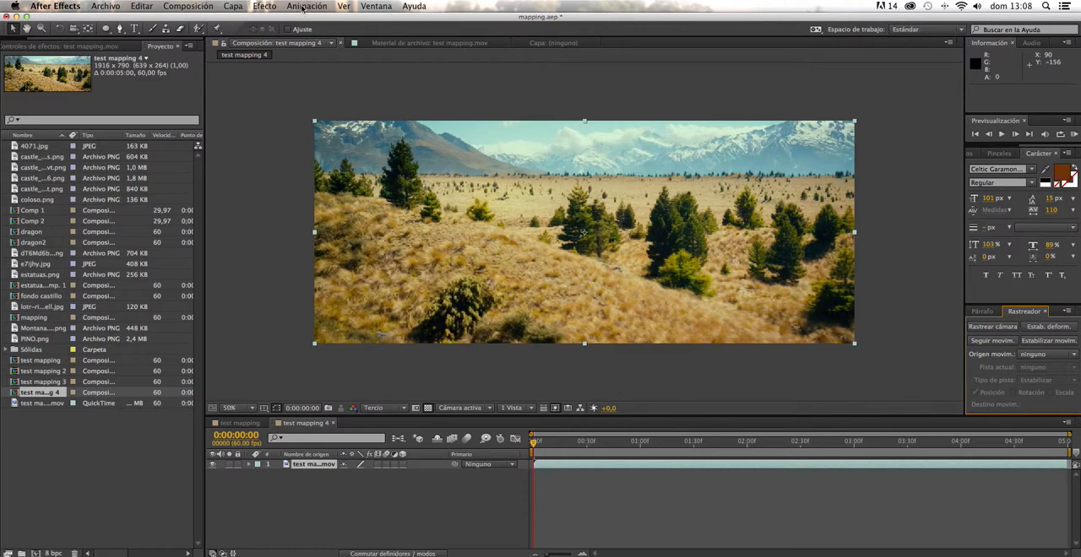
left_click(376, 7)
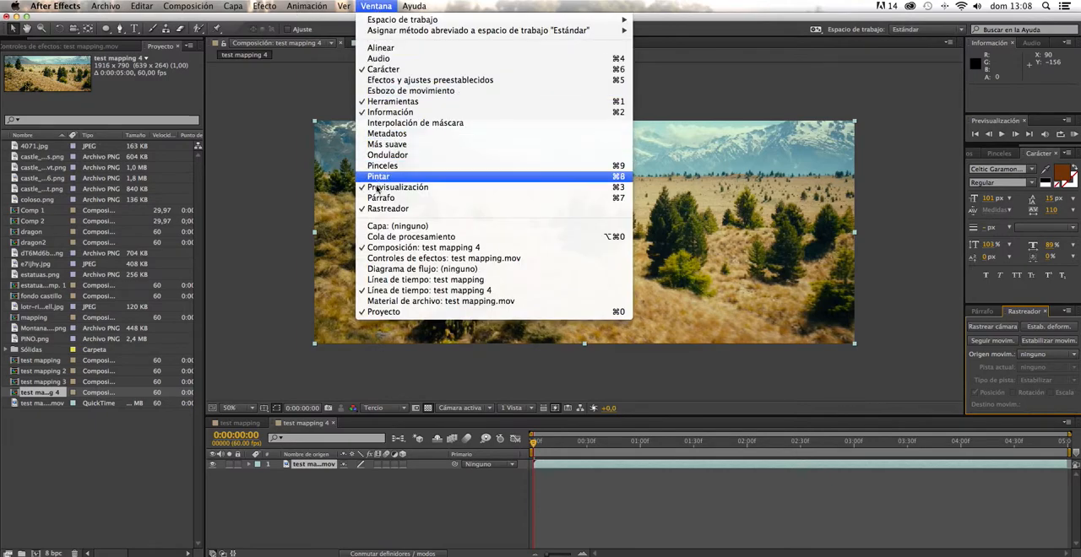
left_click(381, 210)
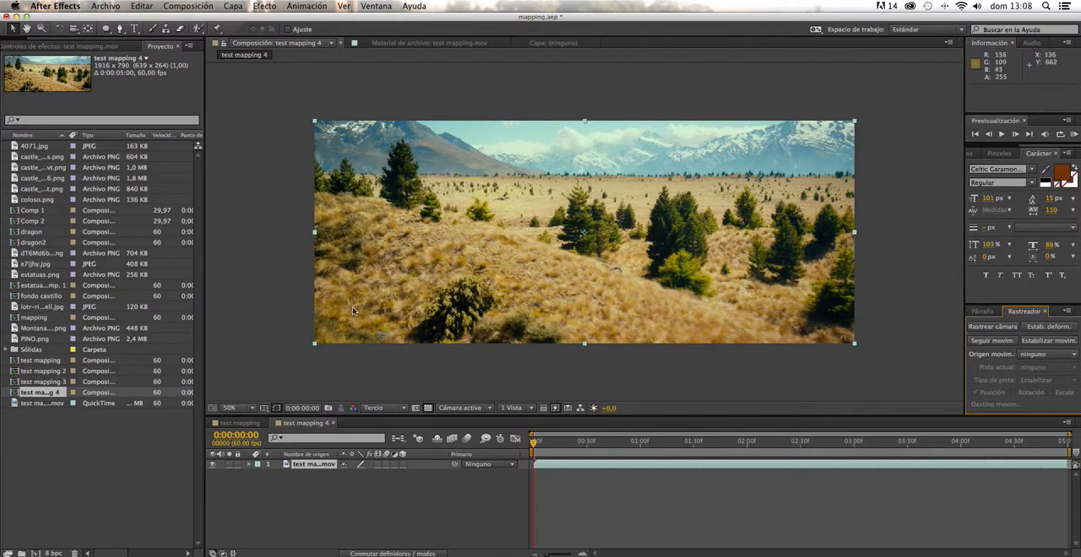
left_click(986, 329)
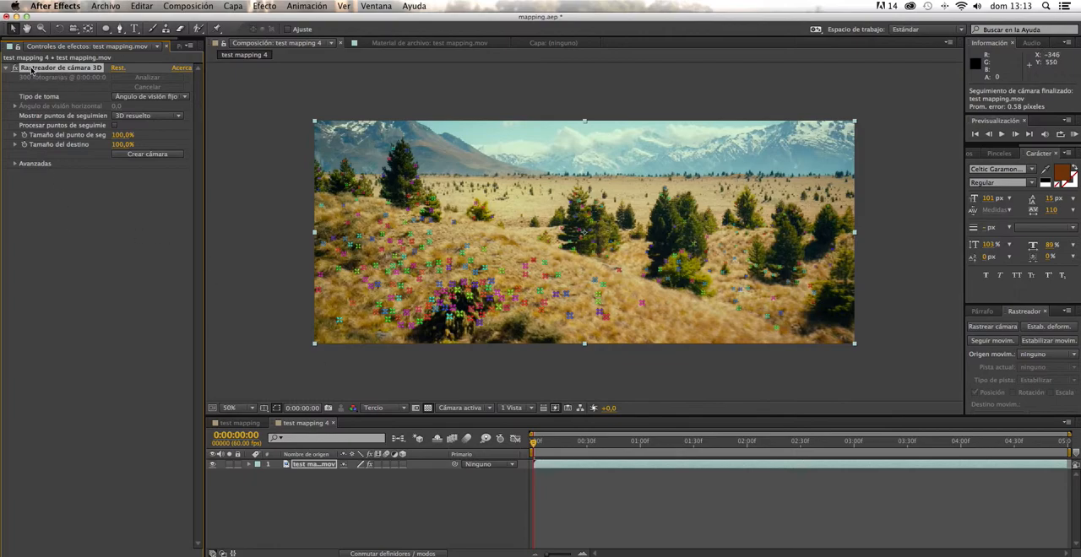
left_click(147, 155)
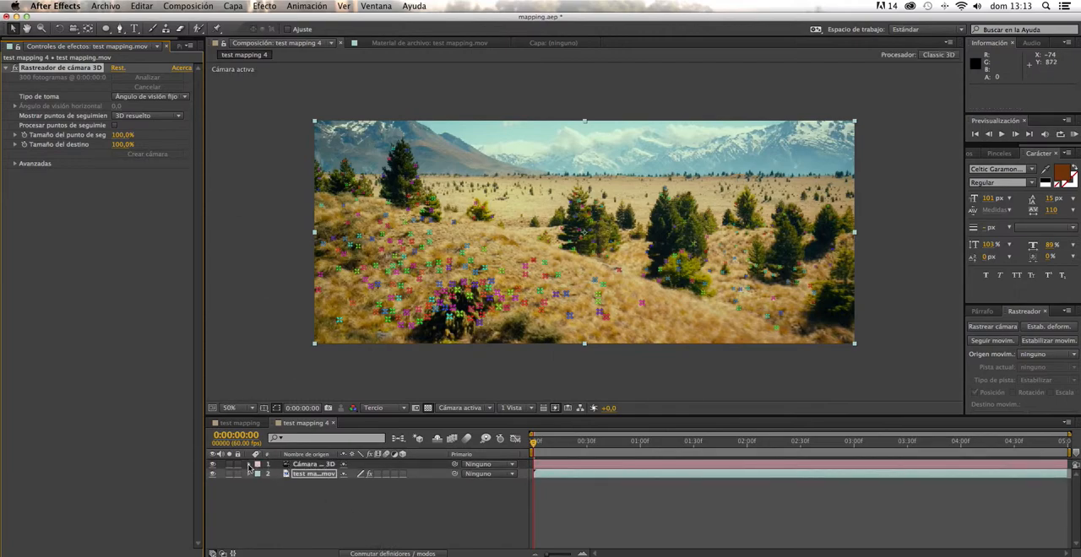
- Examine the tracked camera's Position and Orientation keyframes and the footage's 3D track points
left_click(246, 465)
left_click(249, 465)
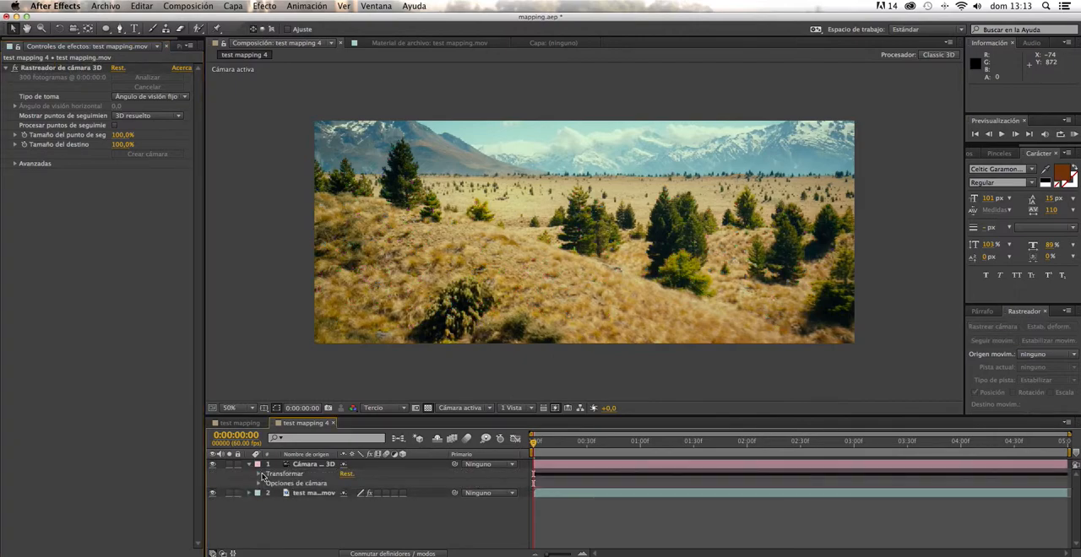
left_click(259, 475)
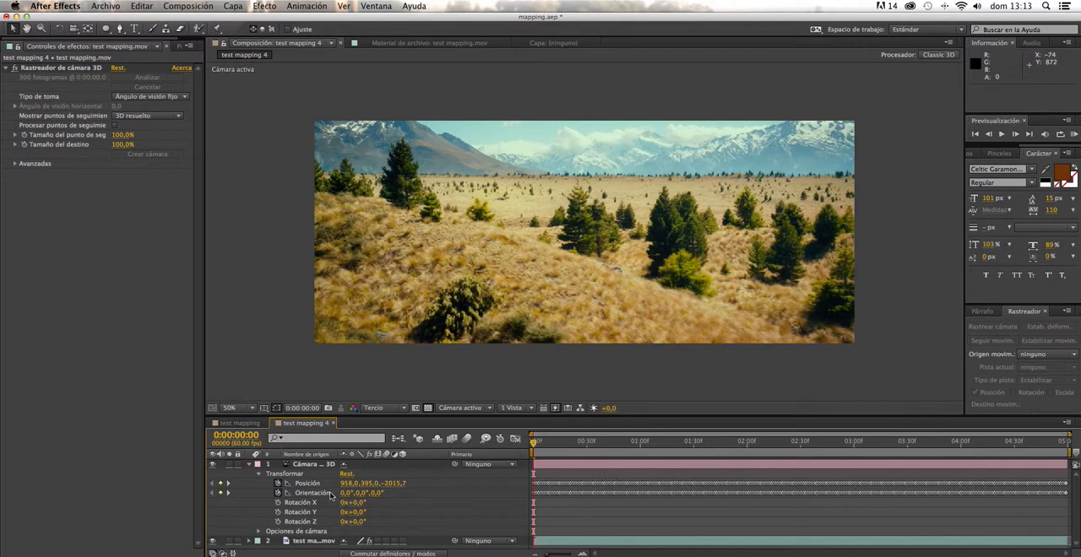
left_click(311, 540)
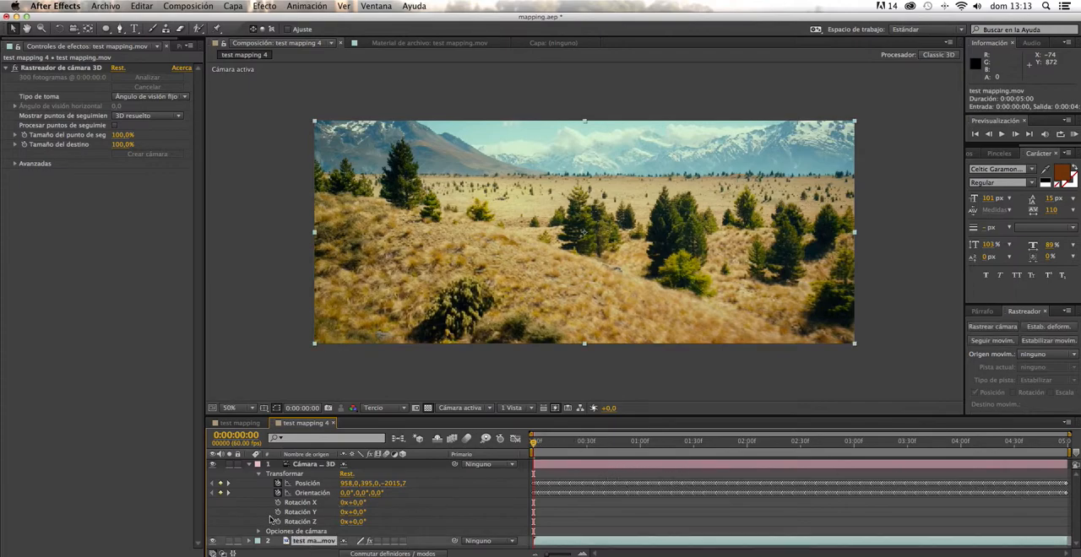
left_click(65, 71)
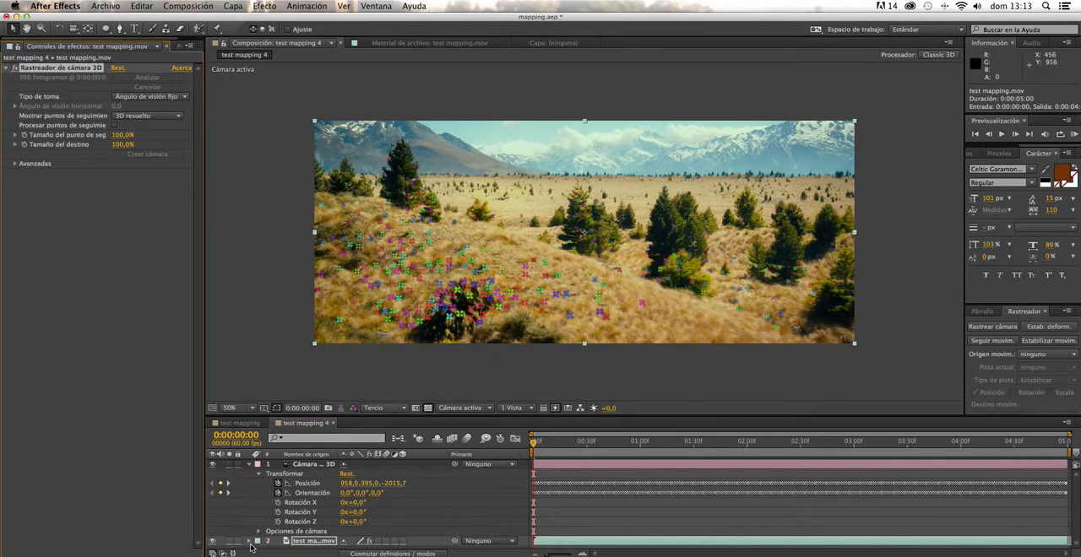
left_click(250, 465)
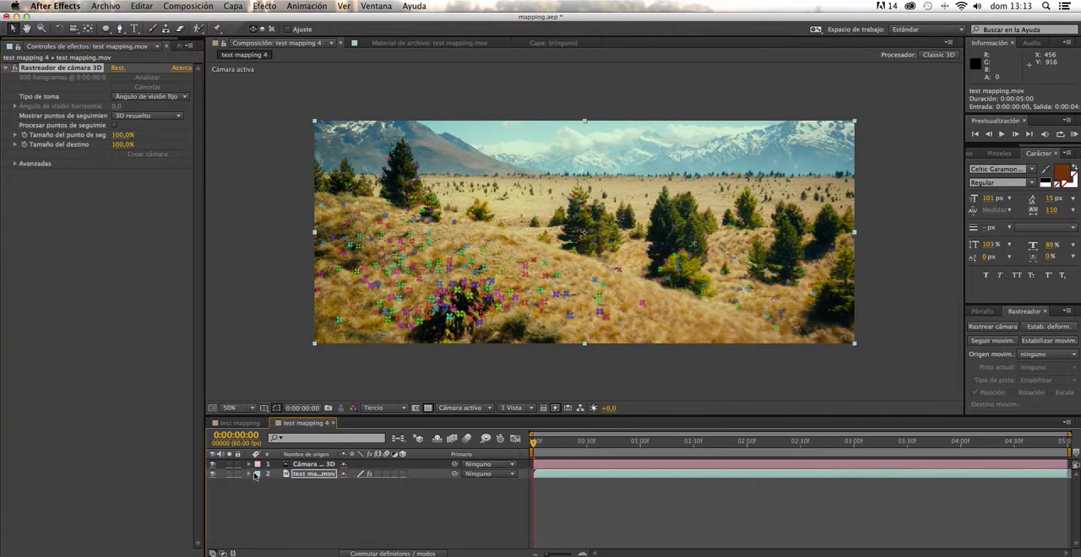
left_click(327, 525)
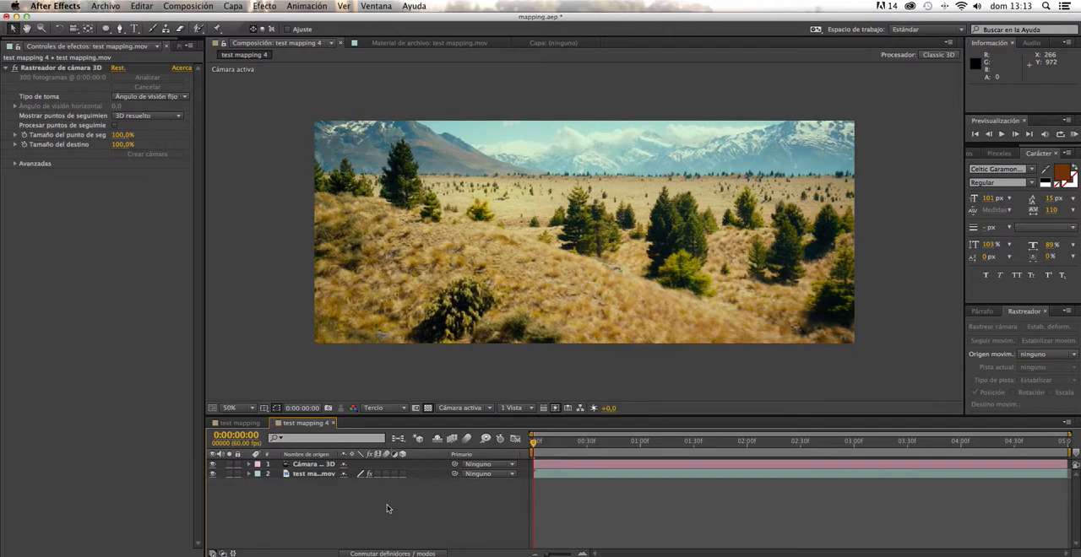
- Add the text "Nuevo texto" over the grassy hill in the middle of the shot
left_click(133, 28)
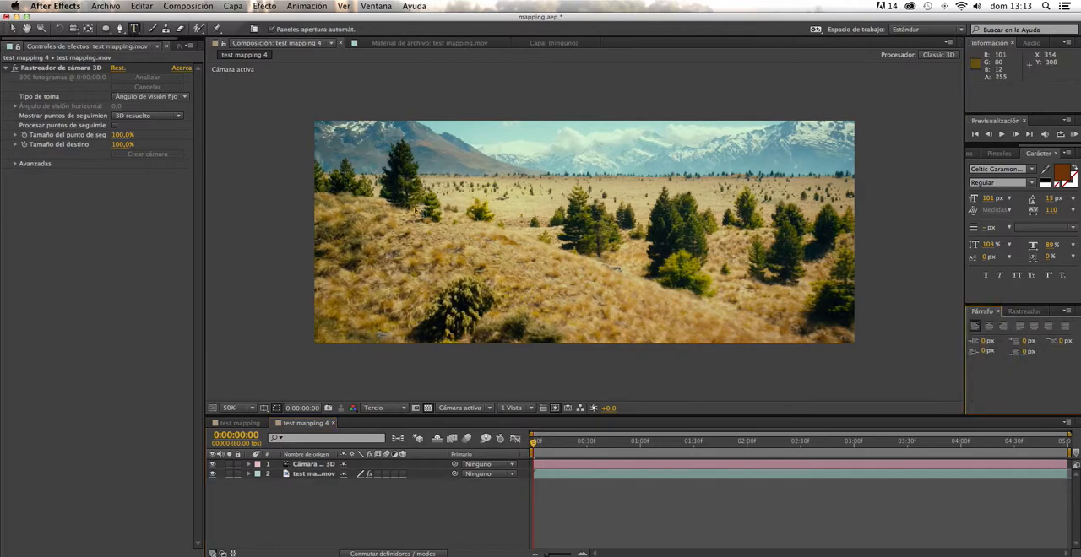
left_click(462, 246)
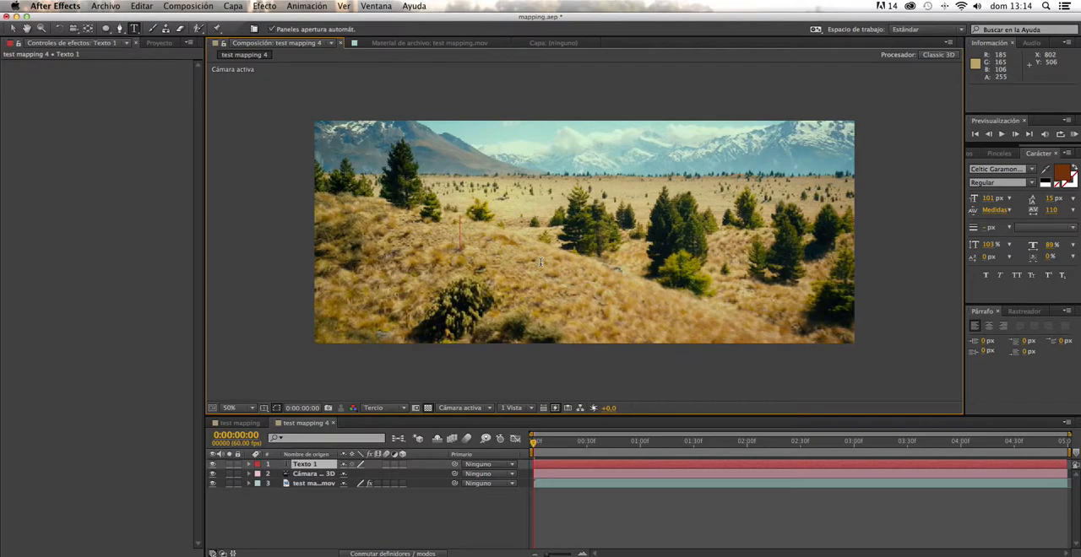
type("Nue")
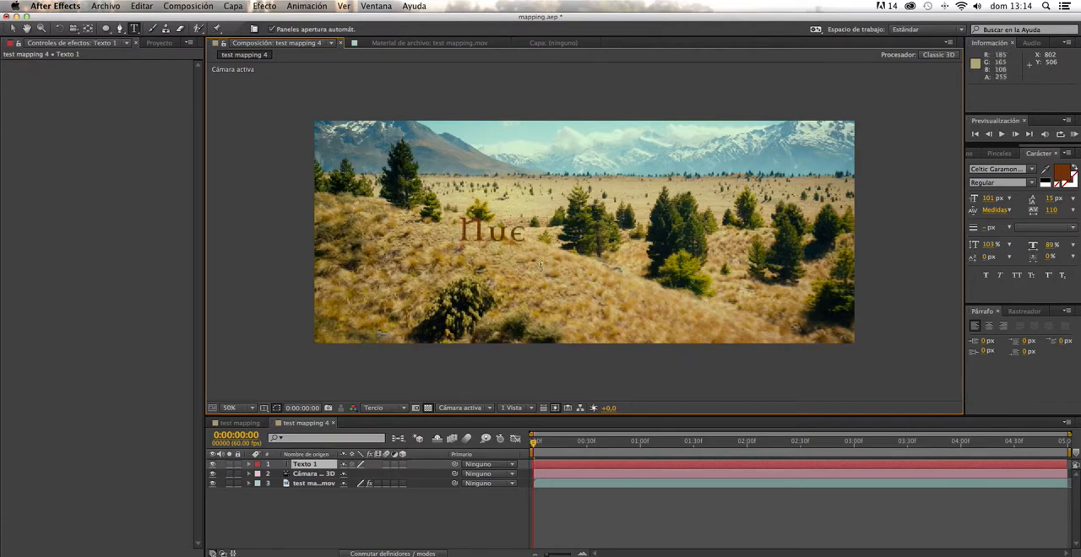
type("vo texto")
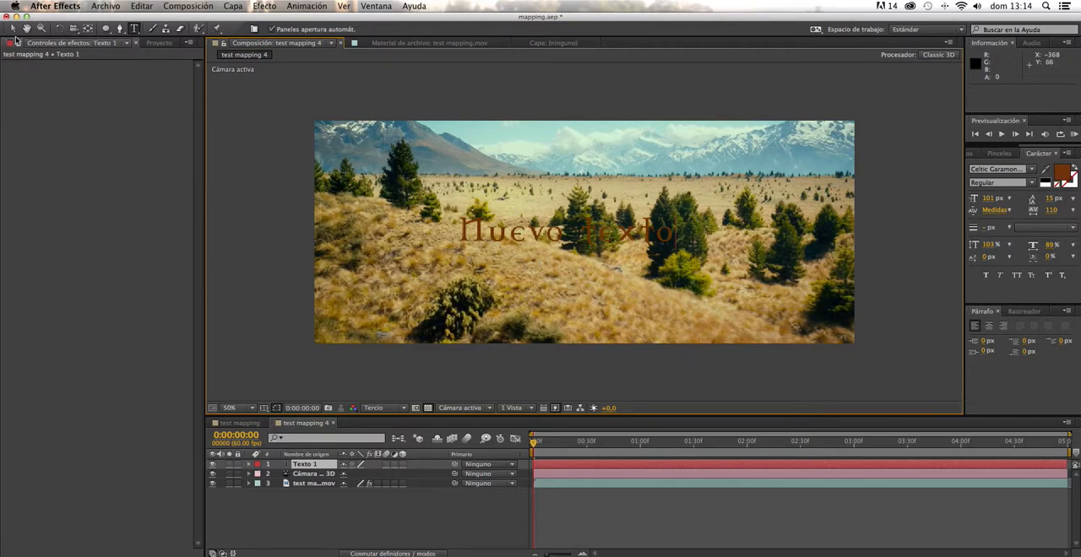
left_click(13, 29)
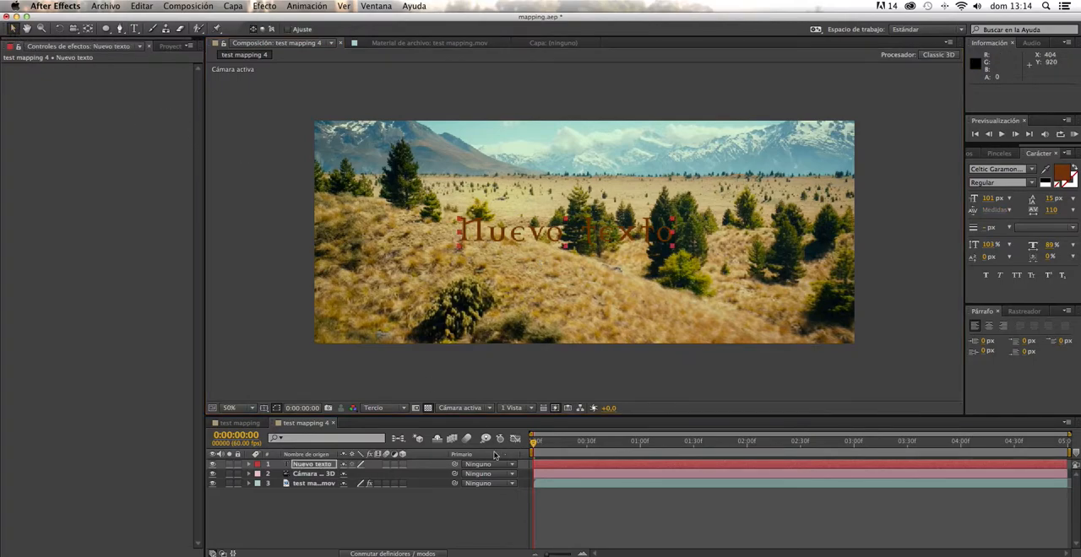
- Make the "Nuevo texto" layer 3D and preview how it follows the tracked camera
left_click(404, 464)
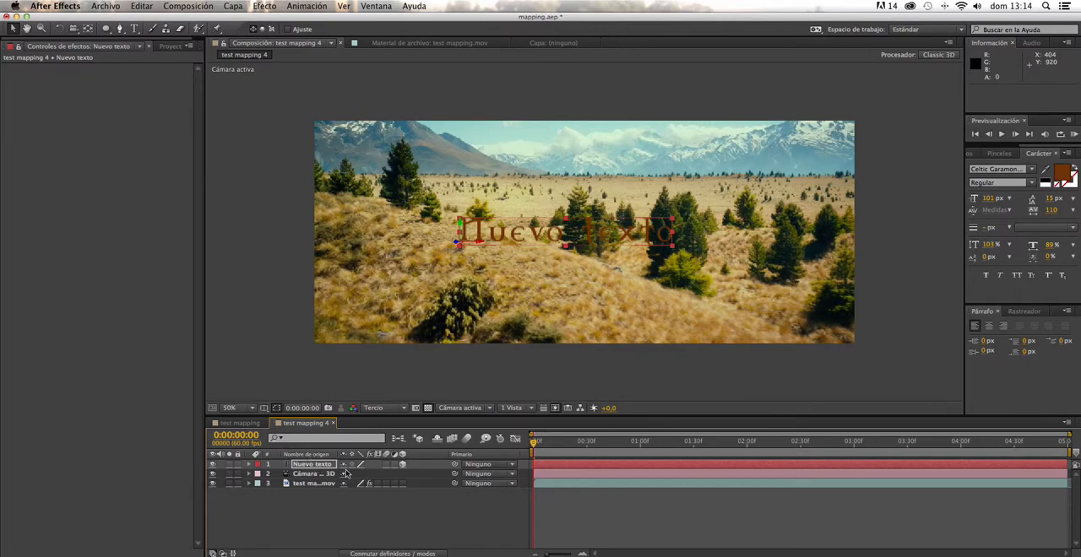
left_click(402, 464)
left_click_drag(535, 452, 417, 458)
left_click(403, 464)
left_click_drag(536, 445, 570, 443)
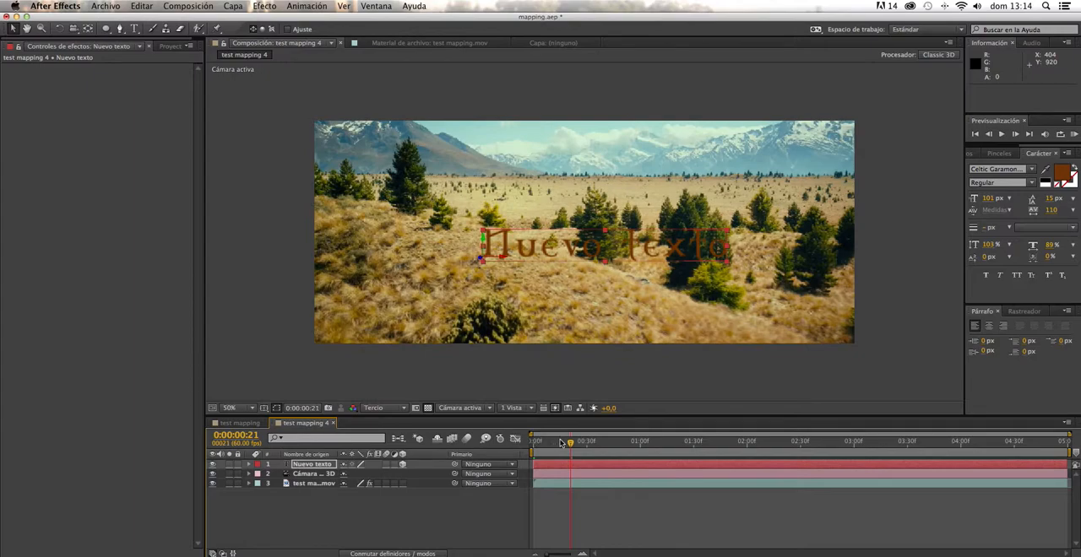
key("space")
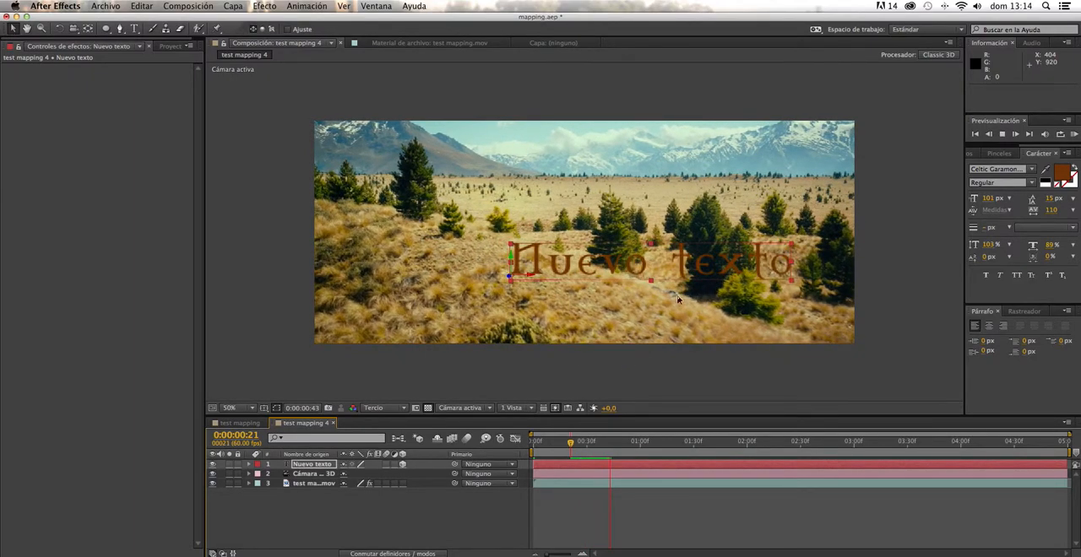
left_click_drag(621, 445, 534, 448)
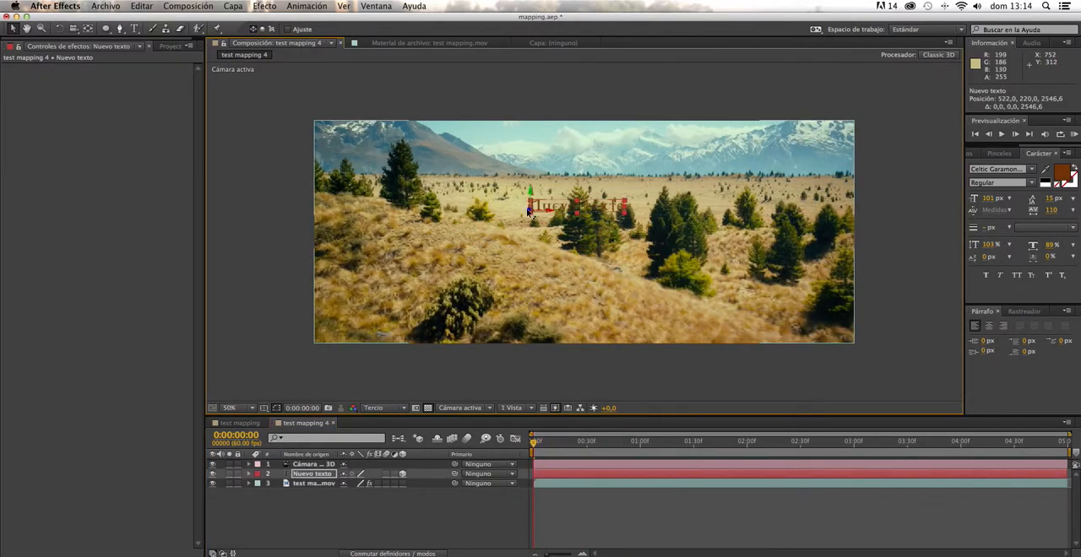
- Push the text back in depth, enlarge it and place it in the sky at position -396.5, -373.6, 4281.4
left_click_drag(530, 211, 923, 367)
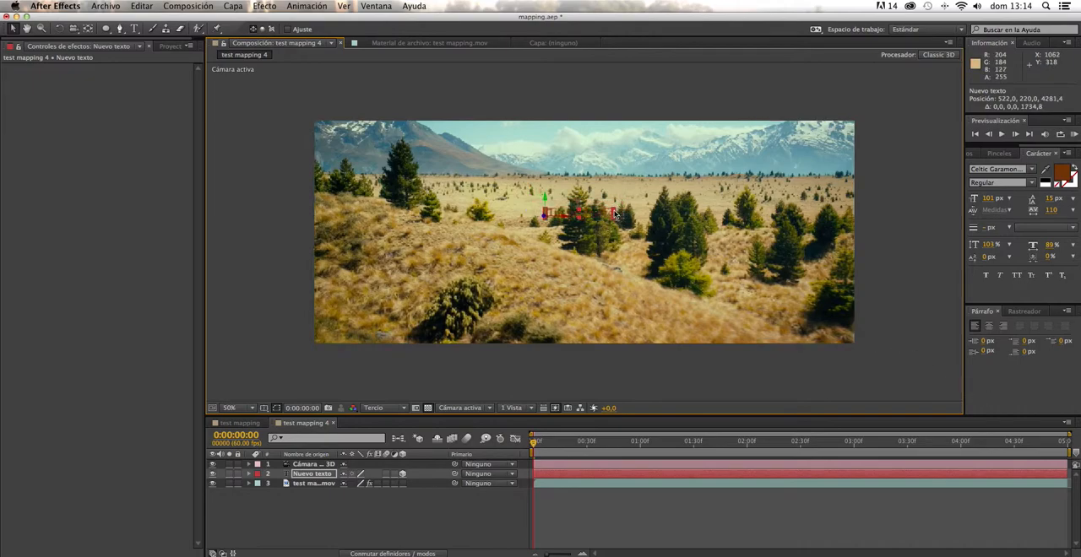
left_click_drag(615, 213, 627, 150)
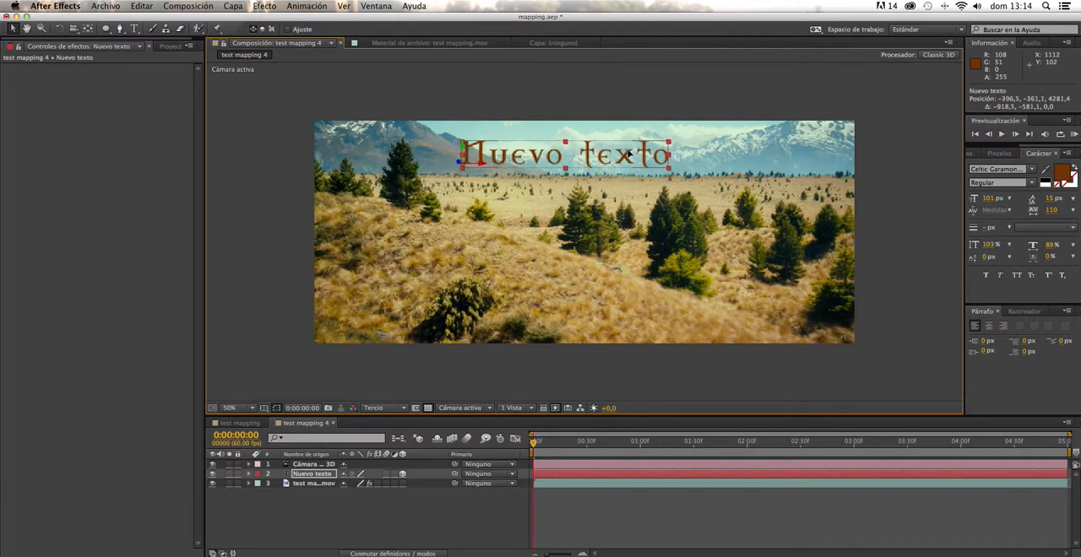
left_click(344, 366)
- Play the composition from the start to check how the distant text moves with the footage
key("space")
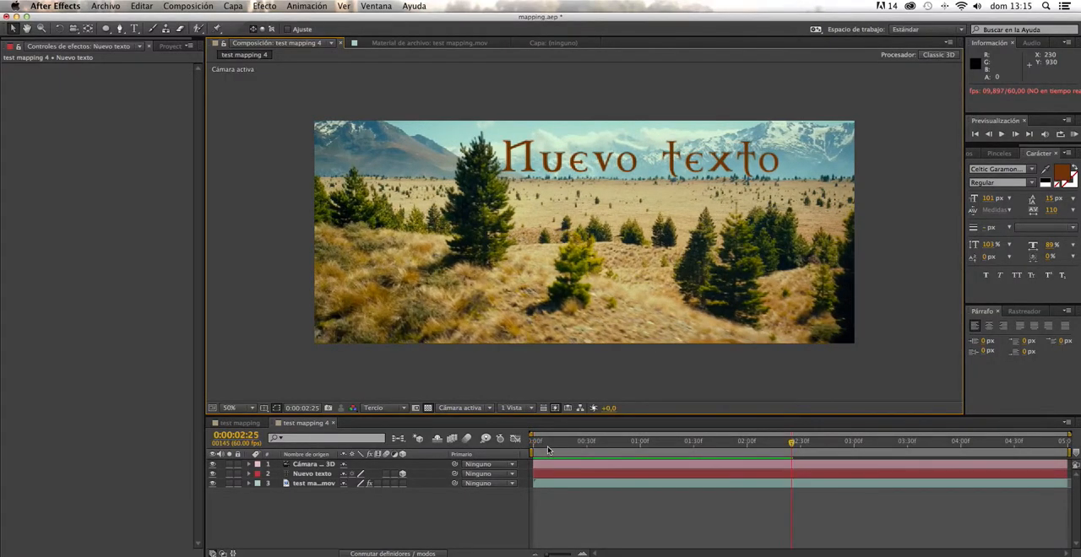
left_click_drag(545, 445, 525, 445)
key("space")
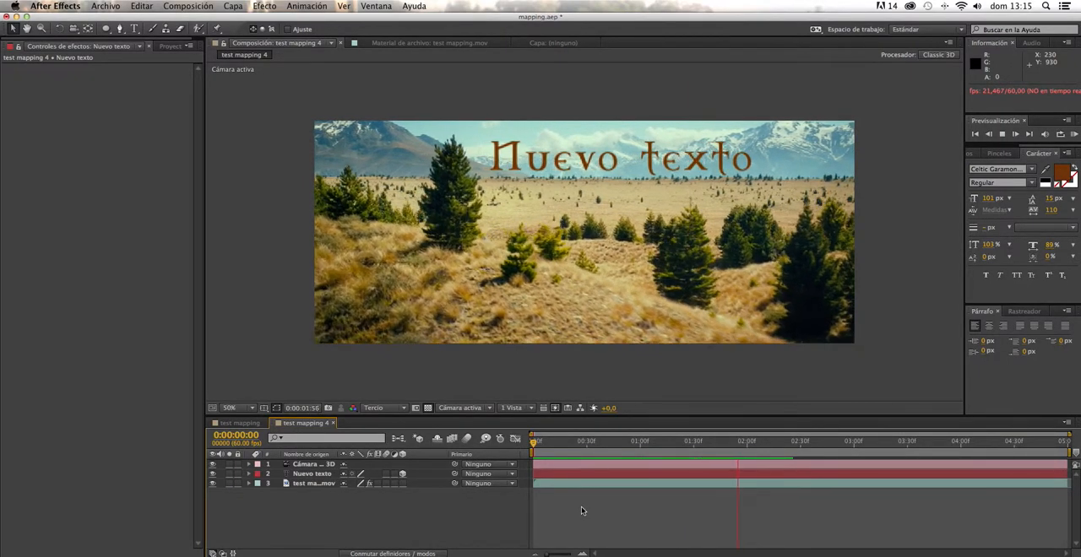
key("space")
- Hide the "Nuevo texto" layer and set the current time back to the first frame
left_click(302, 473)
left_click(212, 473)
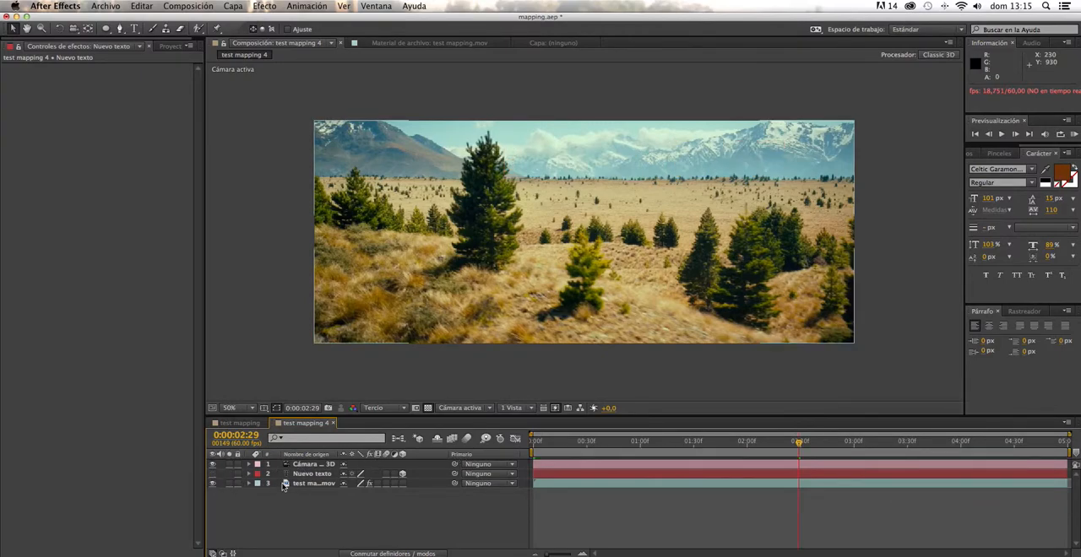
left_click(542, 443)
left_click_drag(535, 446, 513, 443)
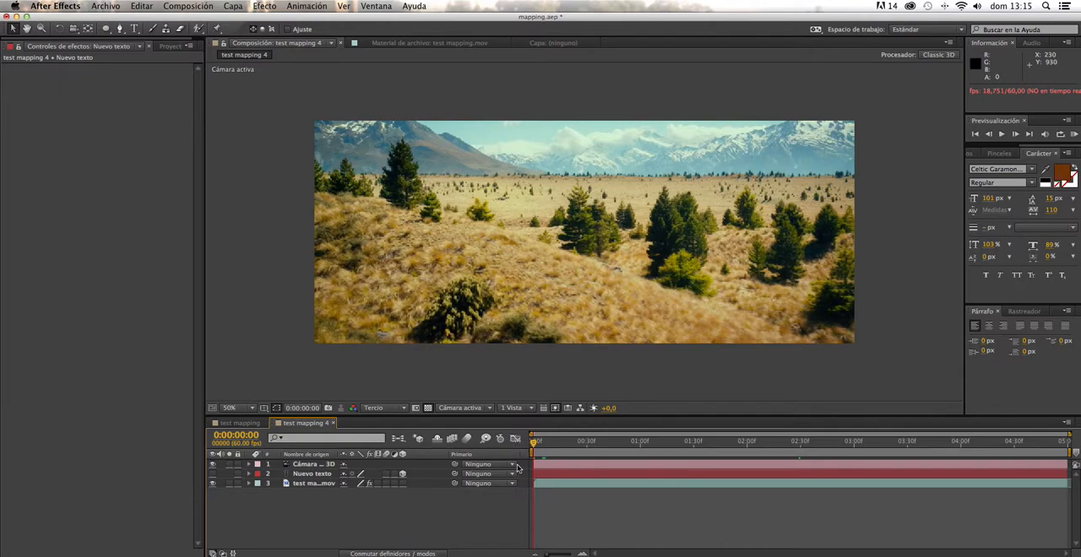
- Add the dragon image dT6Md6bT9.png between the text and footage layers and position it at 946, 151
left_click(172, 46)
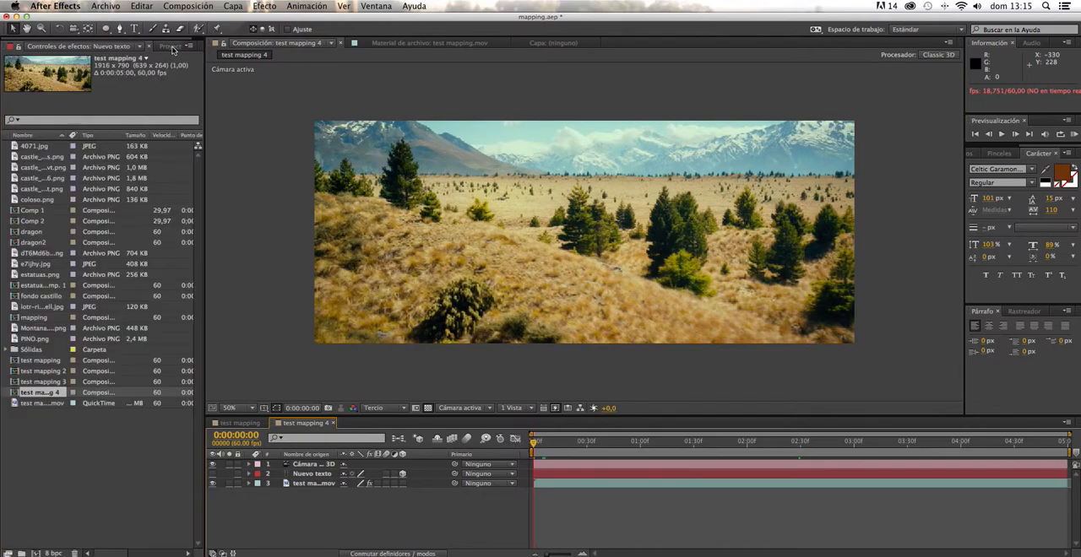
left_click(42, 253)
left_click_drag(268, 458, 315, 481)
left_click_drag(605, 297, 603, 245)
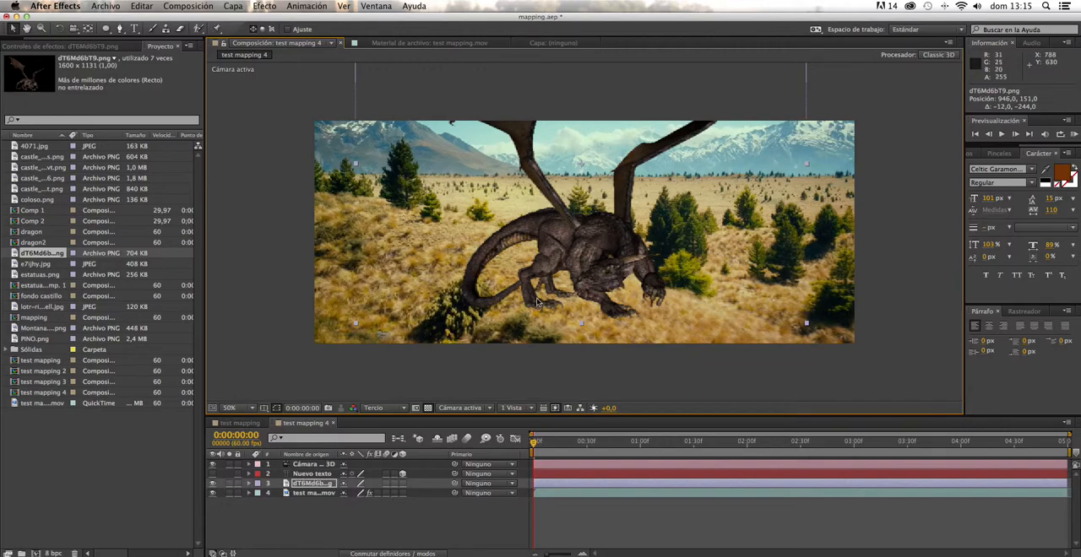
- Make the dragon layer 3D, scrub through the shot to check its movement, and set the time to 0:00:00:05
left_click(407, 485)
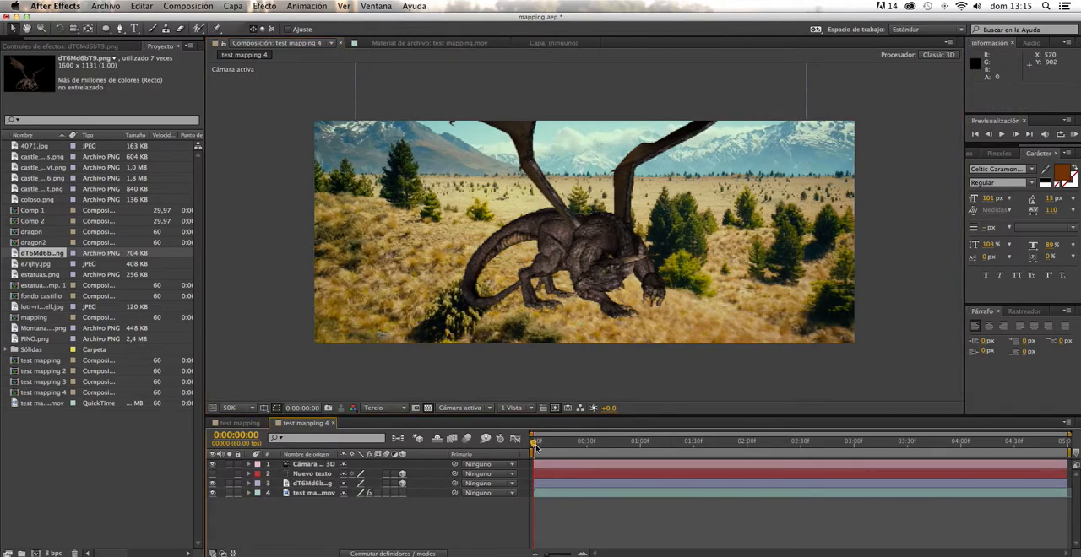
left_click_drag(535, 444, 746, 406)
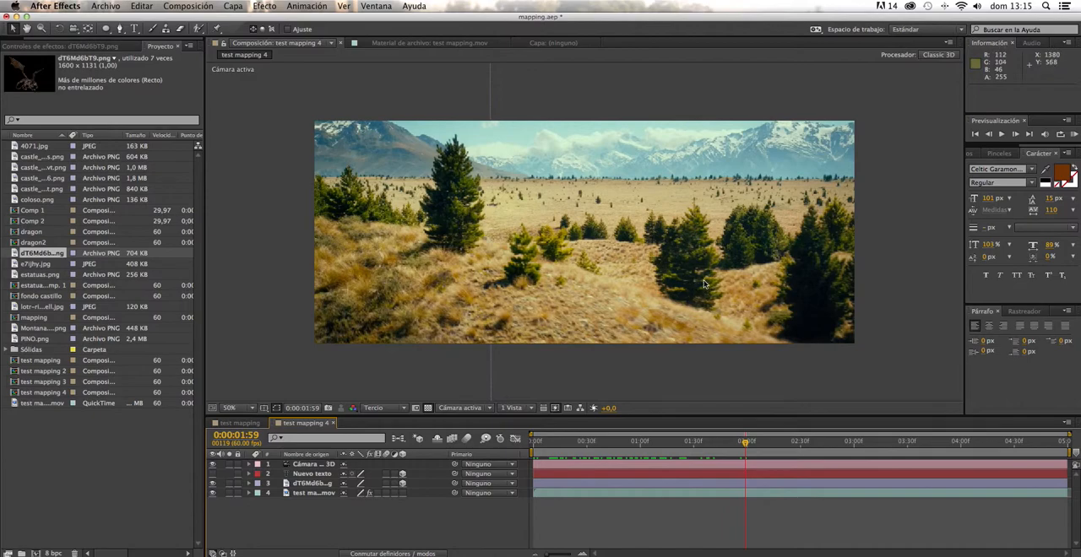
left_click_drag(682, 443, 542, 396)
- Push the dragon back in depth and place it on the hill at position 903.1, 223.9, 2362
left_click(623, 251)
left_click_drag(590, 163, 1021, 556)
left_click_drag(586, 195, 710, 395)
left_click_drag(591, 241, 585, 246)
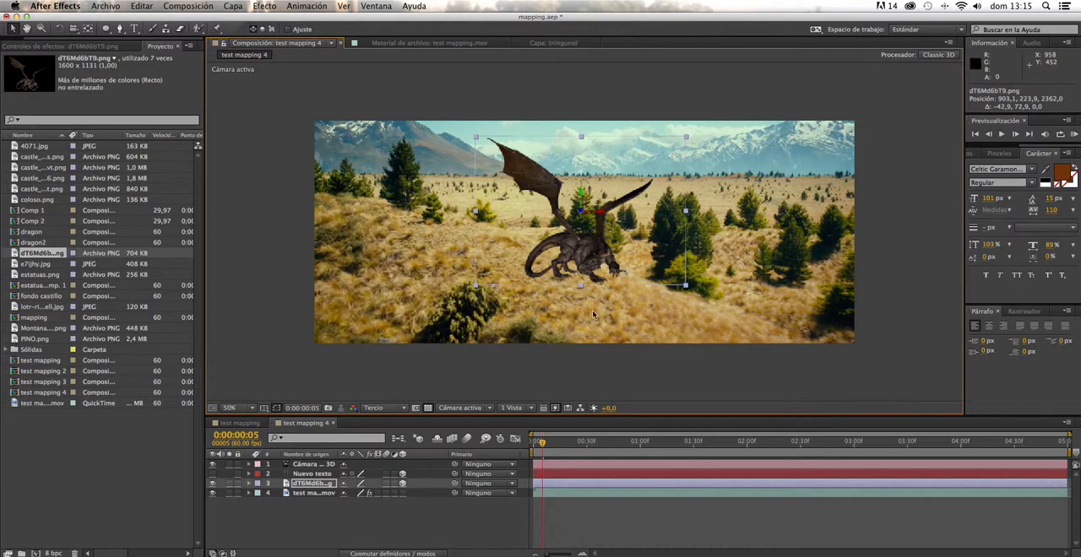
key("period")
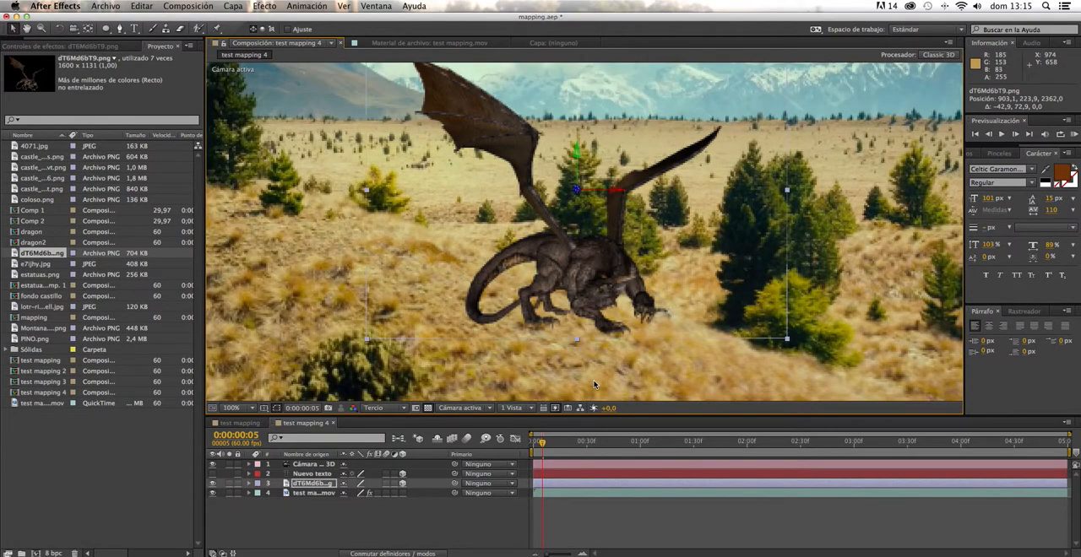
- Fine-tune the dragon's placement on the hill at 903.8, 249.6, 2404.4, checking its movement through the shot, and return to the first frame
left_click_drag(593, 285, 583, 120)
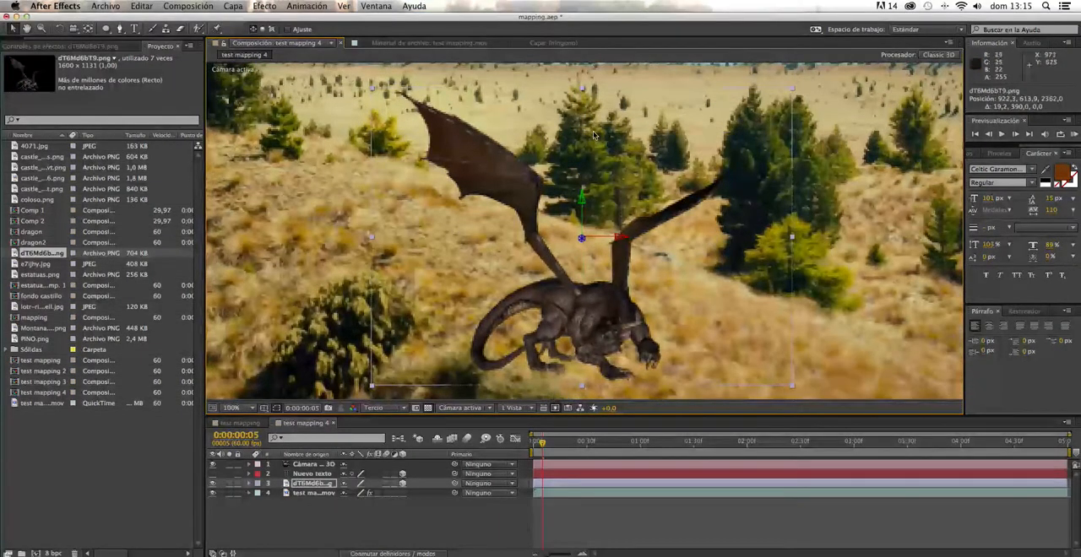
left_click_drag(589, 327, 590, 243)
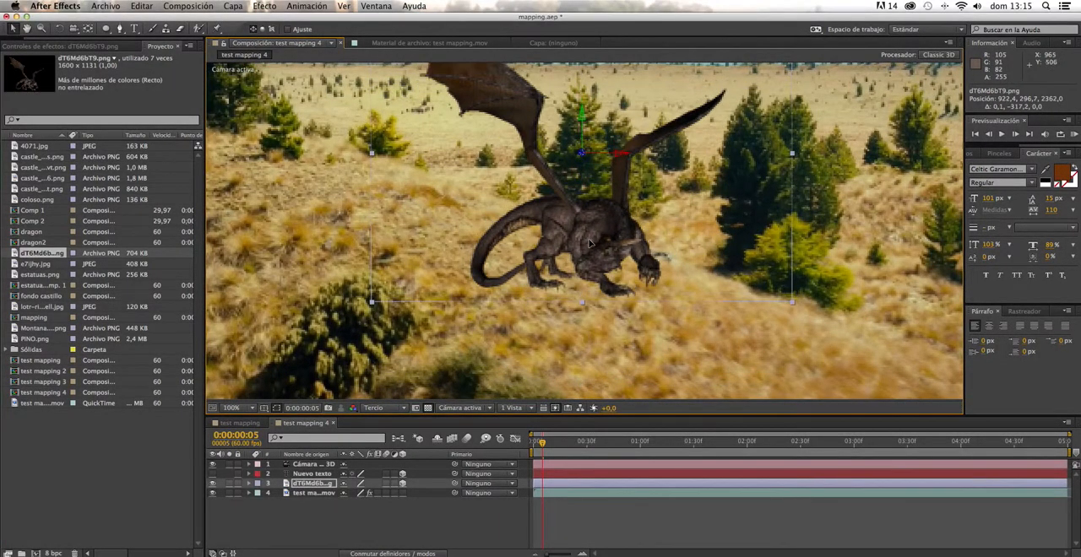
left_click_drag(571, 158, 590, 201)
mouse_move(545, 444)
left_mouse_down()
mouse_move(533, 446)
mouse_move(793, 456)
mouse_move(533, 437)
left_mouse_up()
left_click_drag(575, 143, 584, 153)
left_click_drag(531, 448, 507, 435)
scroll(553, 370, "down", 1)
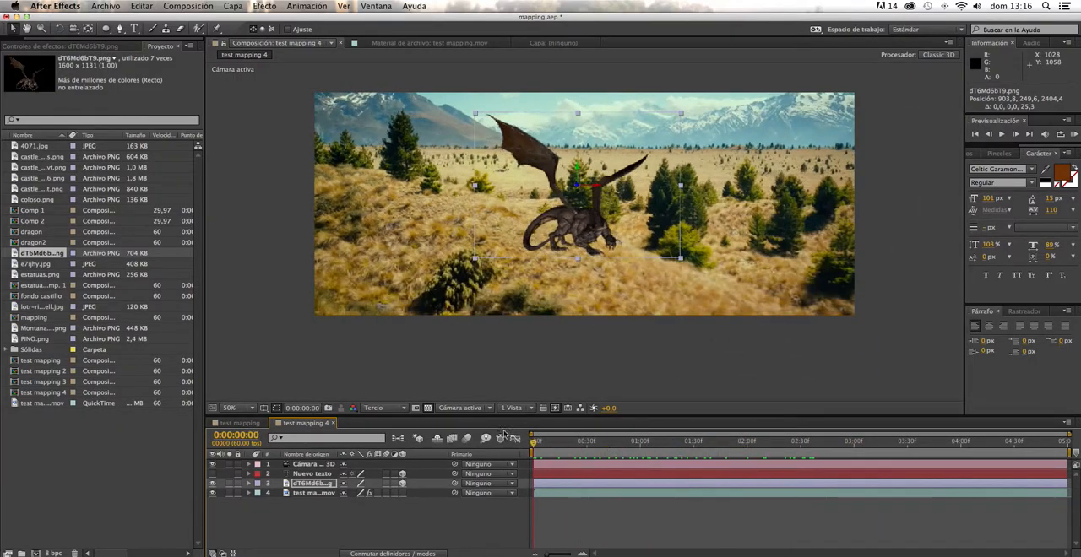
- Enlarge the dragon from its corner handle and reposition it on the hill at 912.6, 131.2, 2404.4
left_click(682, 115)
left_click_drag(682, 115, 717, 80)
left_click_drag(611, 248, 613, 235)
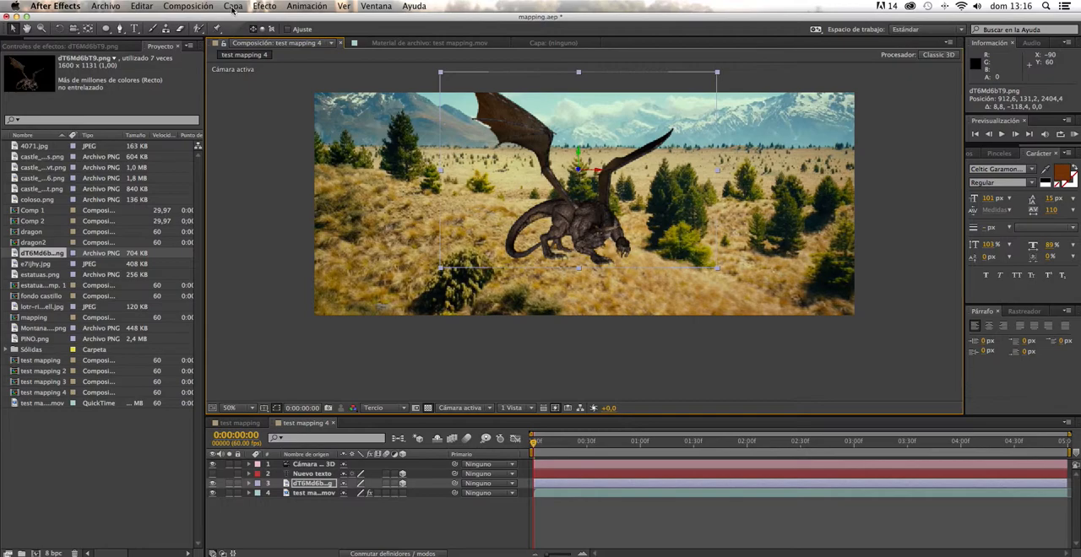
- Apply the Curvas colour correction to the dragon layer and raise the RGB curve's midtones, keeping the shadows dark
left_click(265, 7)
mouse_move(233, 6)
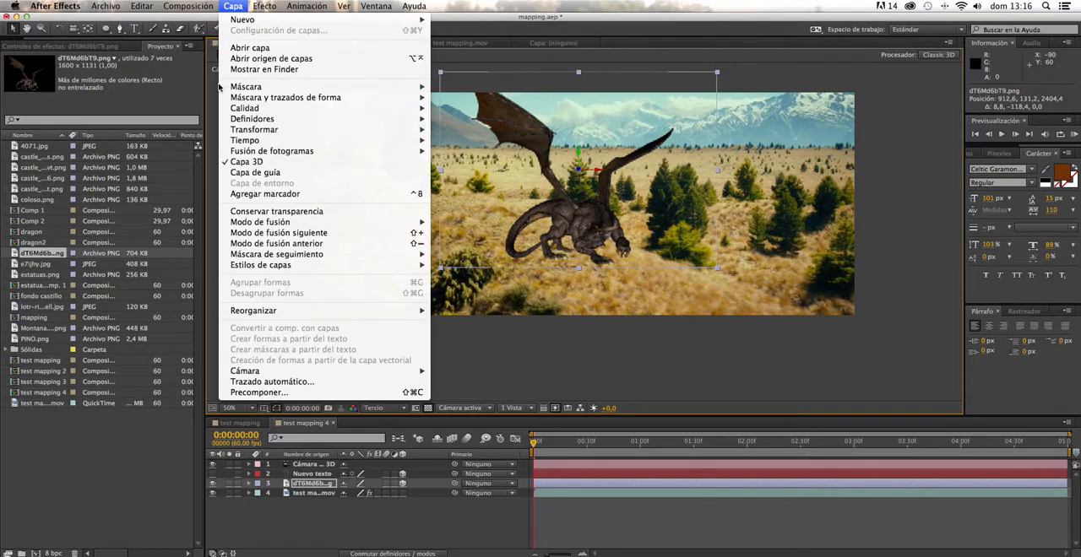
mouse_move(272, 123)
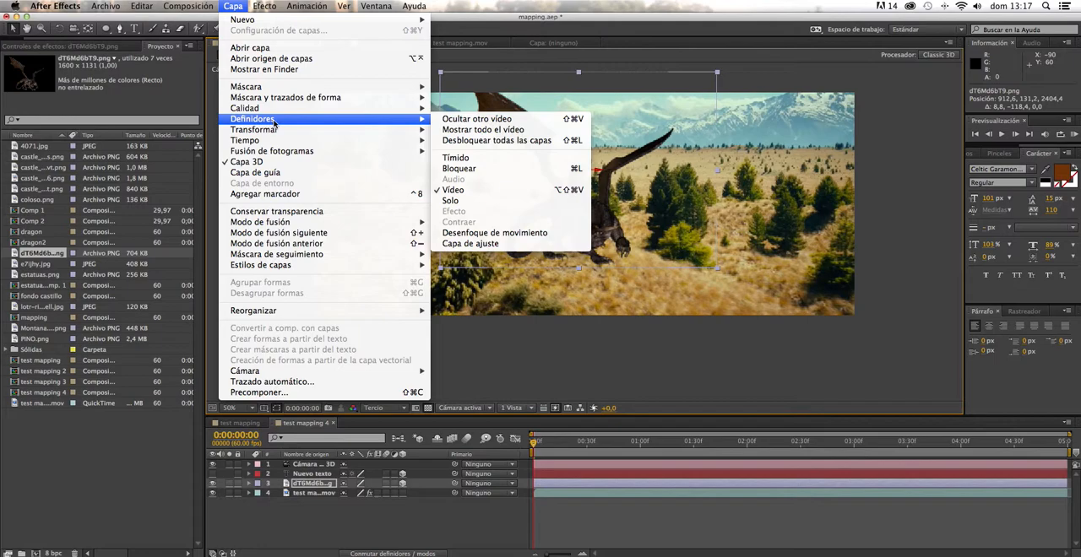
mouse_move(312, 112)
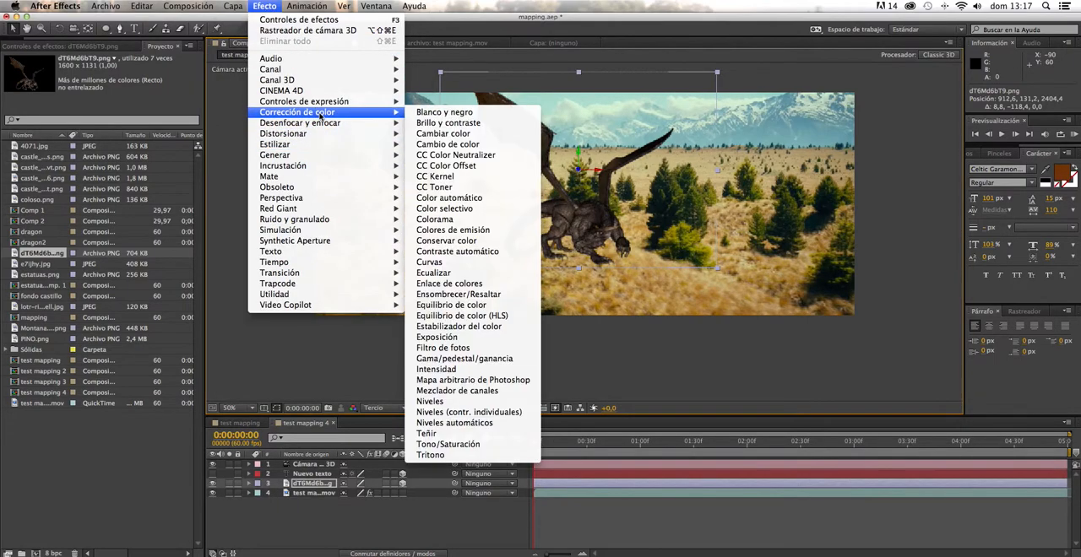
left_click(431, 261)
left_click_drag(79, 143, 67, 128)
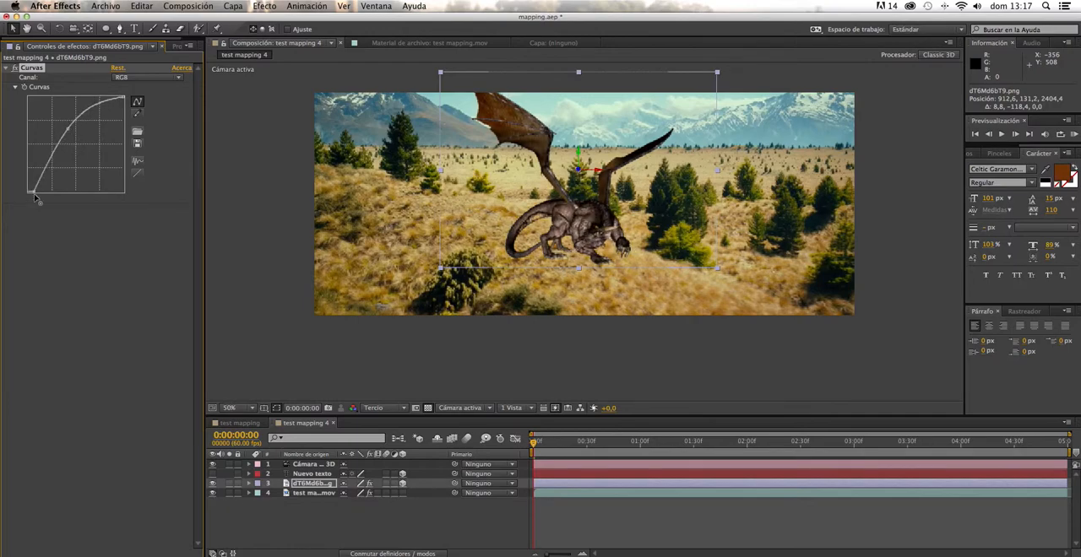
- Warm the dragon's colour with a single-channel curve, switch Curvas to the Rojo channel, and scrub the shot to check the match
left_click(147, 77)
left_click(127, 125)
left_click(148, 77)
left_click(126, 100)
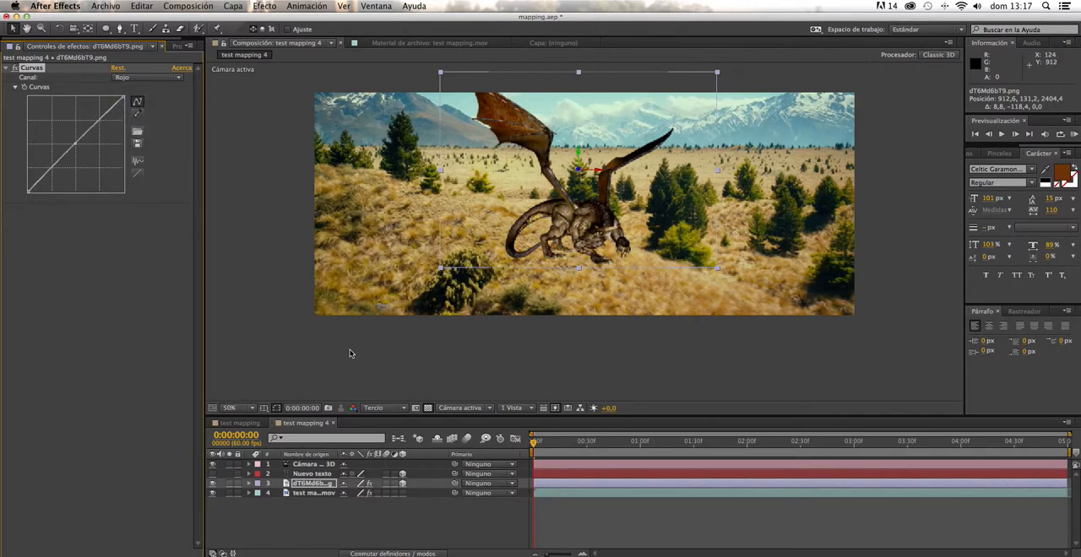
left_click(349, 353)
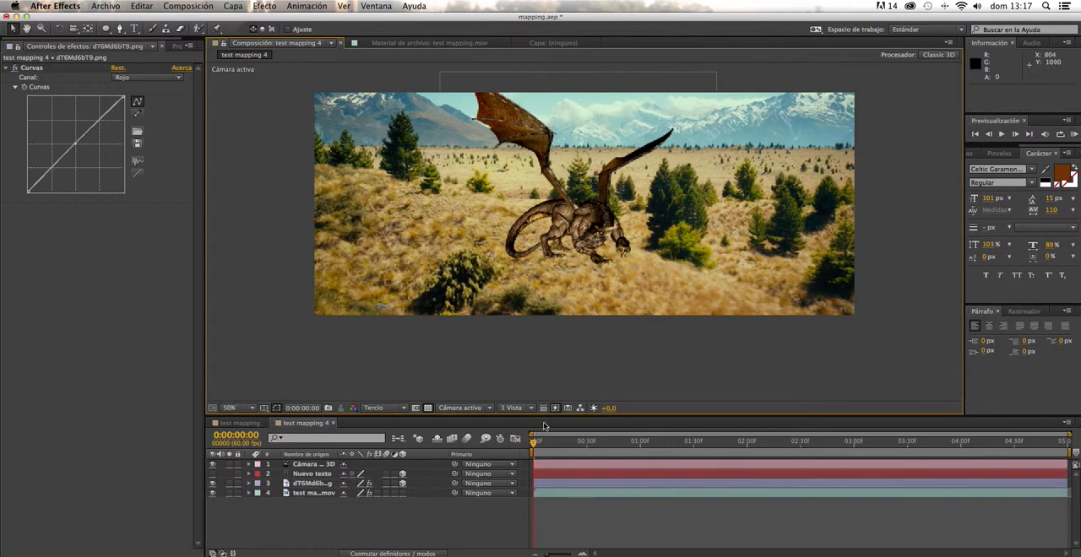
mouse_move(545, 445)
left_mouse_down()
mouse_move(697, 453)
mouse_move(469, 437)
mouse_move(728, 454)
mouse_move(533, 435)
left_mouse_up()
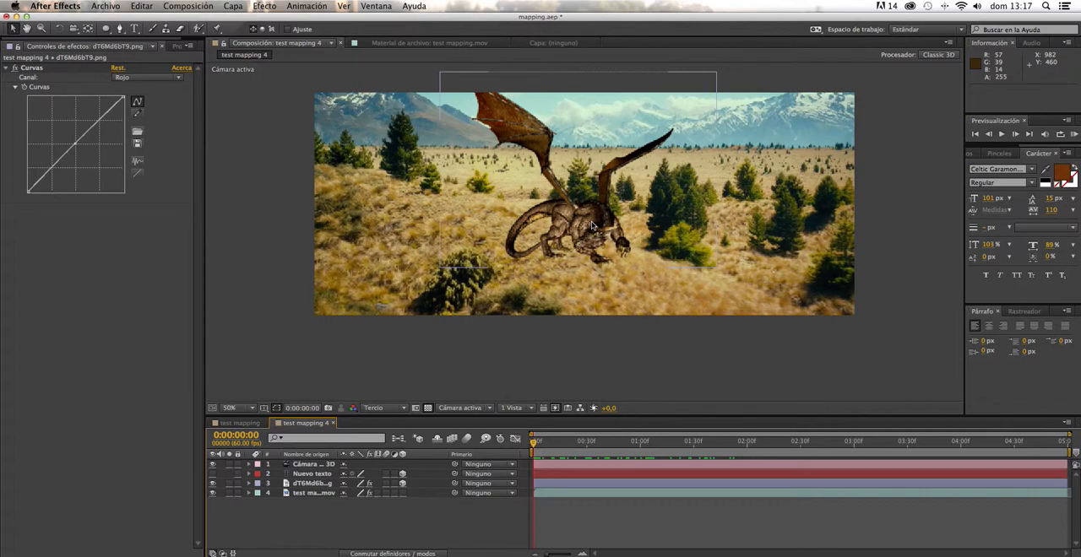
- Precompose the dragon layer as "animal", leaving all attributes in test mapping 4
left_click(310, 484)
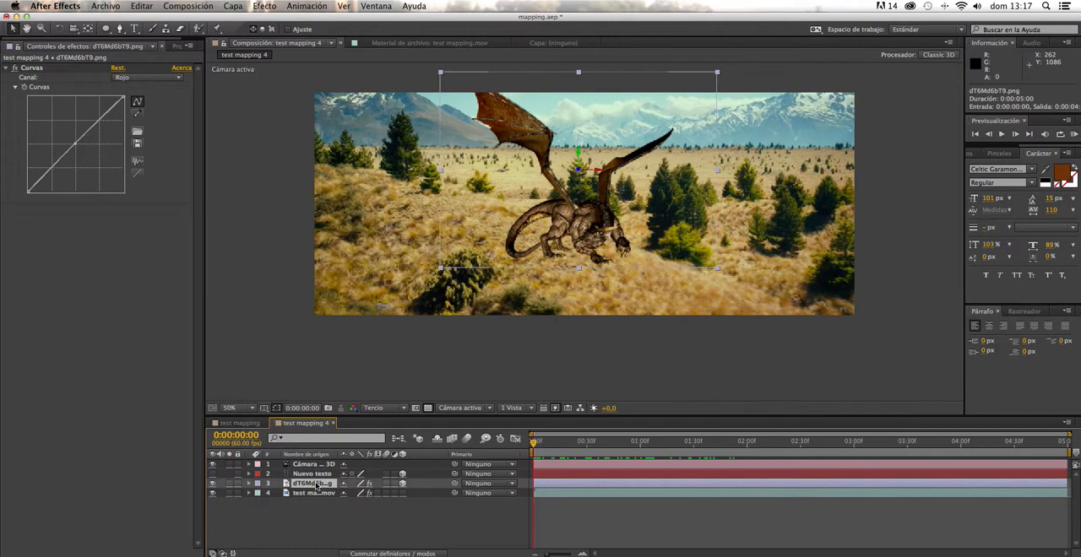
right_click(317, 485)
left_click(377, 476)
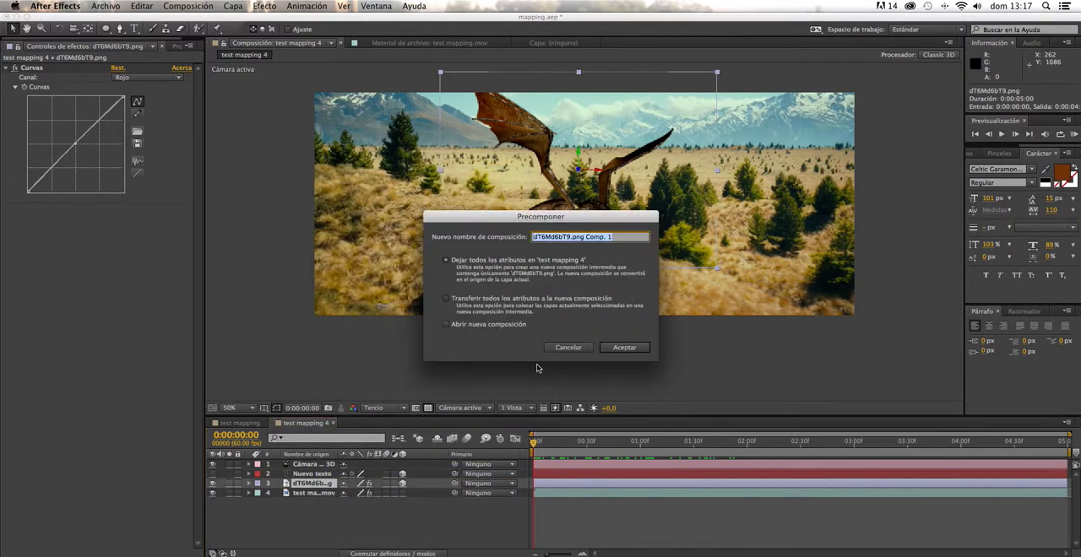
type("ar")
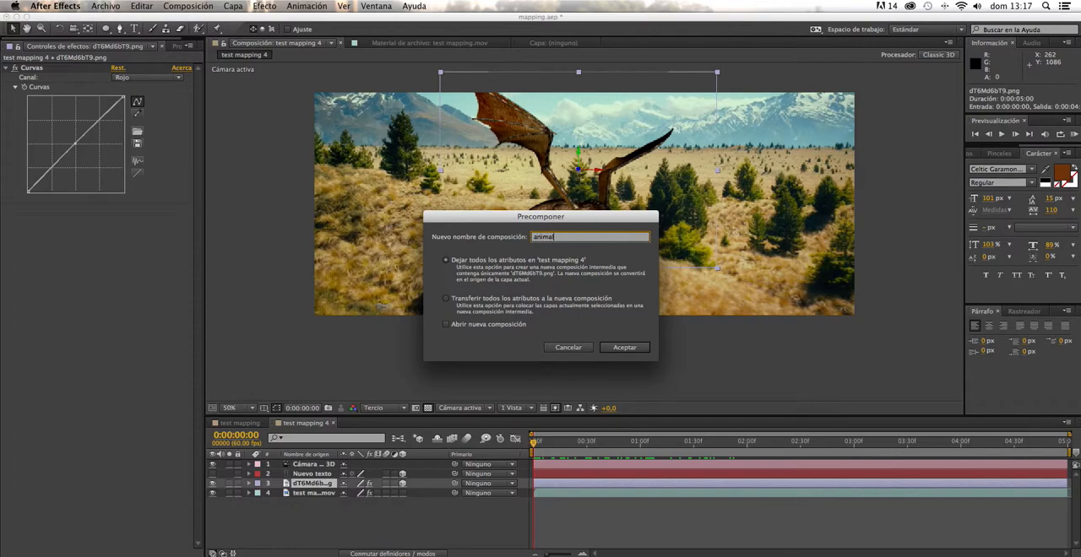
type("imal")
key("Return")
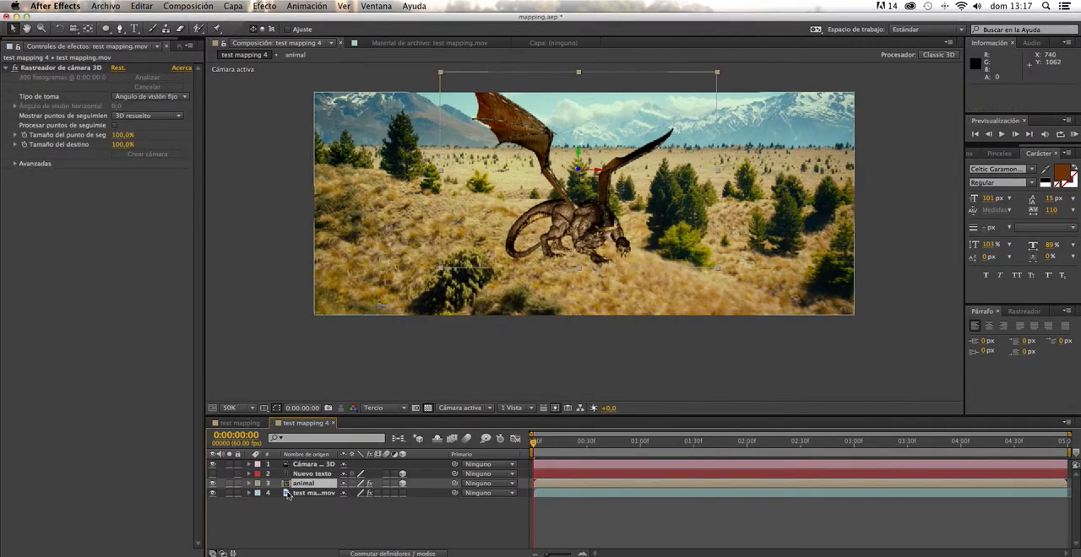
- Open the animal precomposition and duplicate its dragon layer
double_click(306, 486)
scroll(579, 321, "up", 5)
scroll(580, 322, "down", 10)
scroll(580, 319, "up", 3)
key("space")
mouse_move(580, 297)
left_mouse_down()
mouse_move(580, 249)
mouse_move(573, 345)
mouse_move(564, 292)
left_mouse_up()
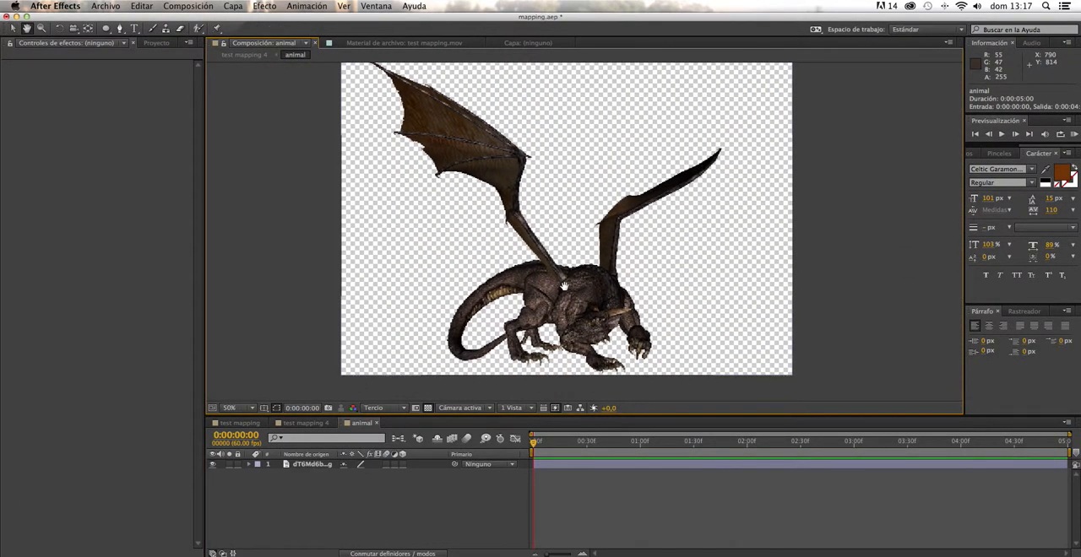
left_click(314, 464)
key("super+d")
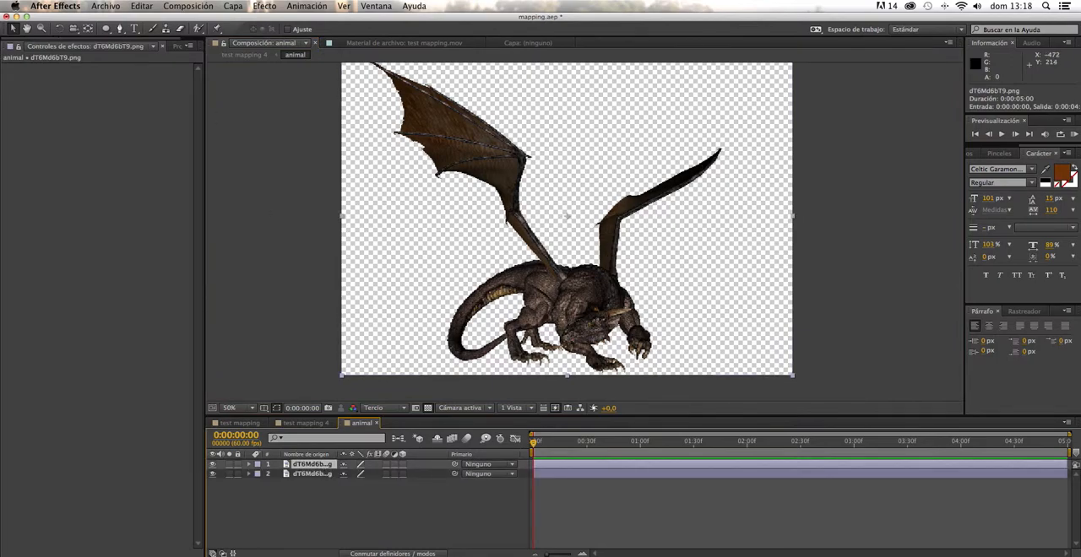
- Move the upper dragon copy's anchor point down to the dragon's feet and make that layer 3D
left_click(88, 29)
left_click_drag(567, 221, 568, 365)
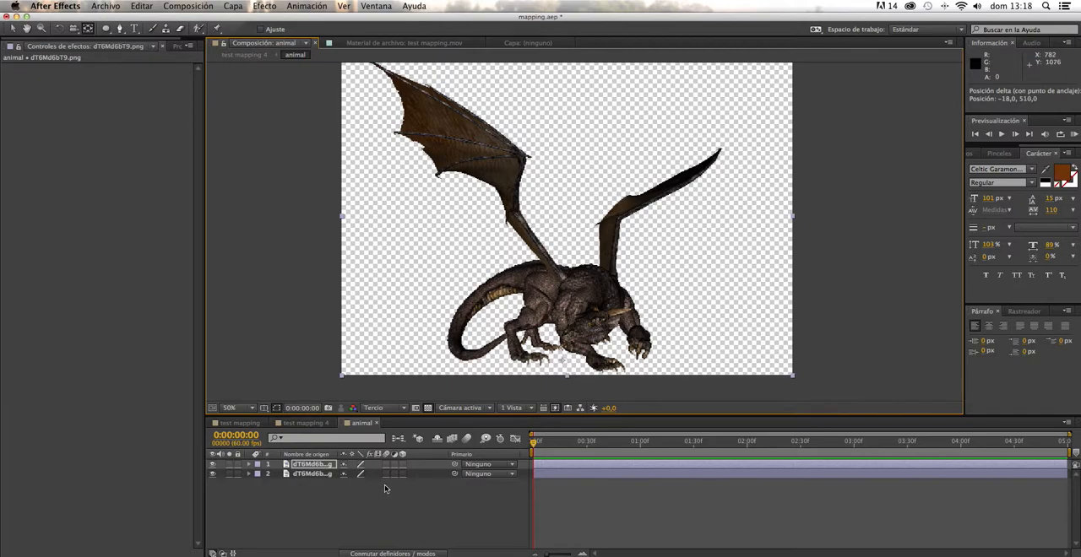
left_click(402, 465)
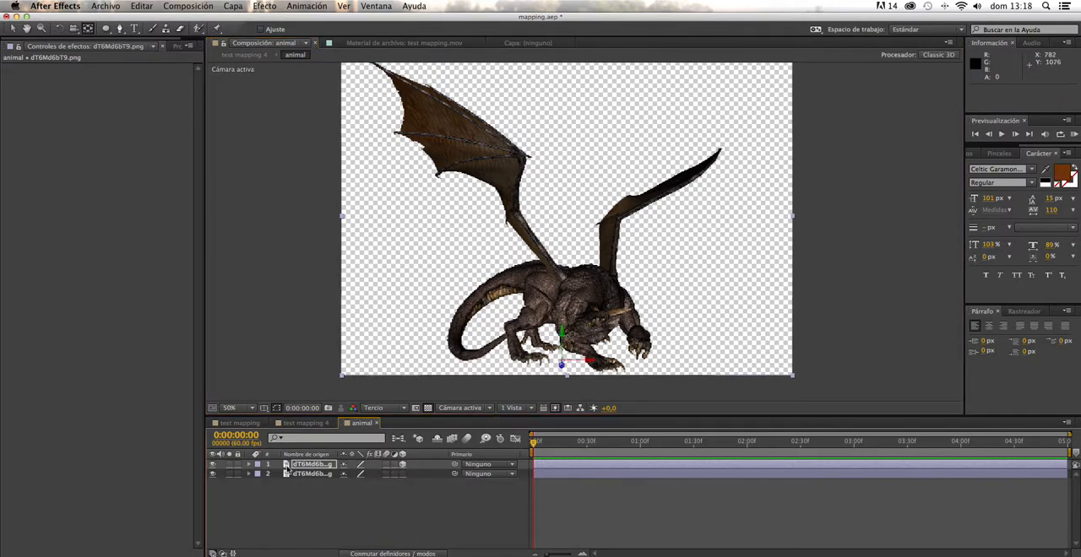
- Lay the upper dragon copy flat with an X rotation of 104° and position it at 785.8, 1048.8, 0 beneath the feet
left_click(249, 465)
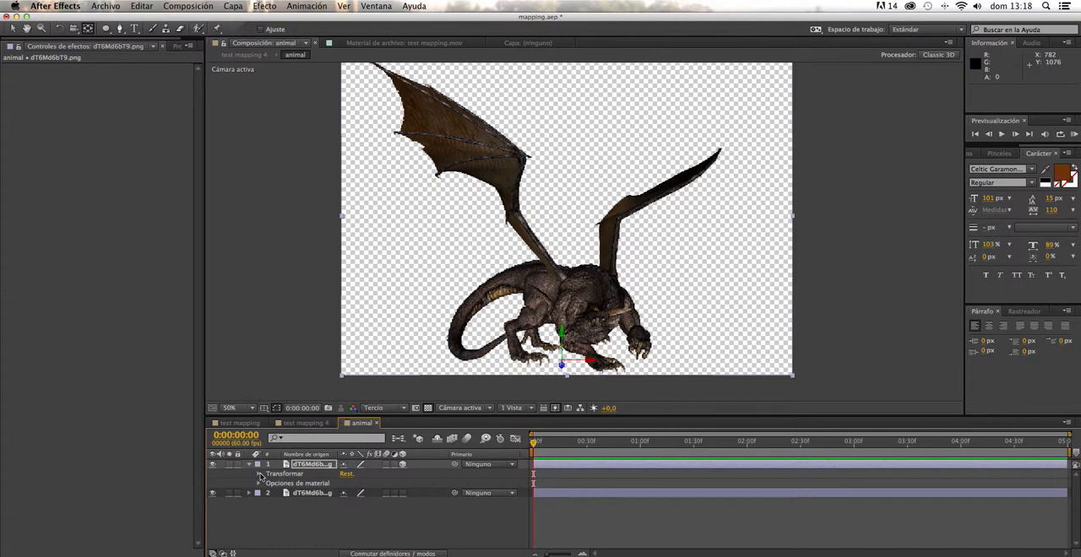
left_click(259, 473)
scroll(367, 491, "down", 2)
left_click_drag(361, 517, 427, 504)
key("super+z")
key("v")
left_click_drag(604, 378, 607, 368)
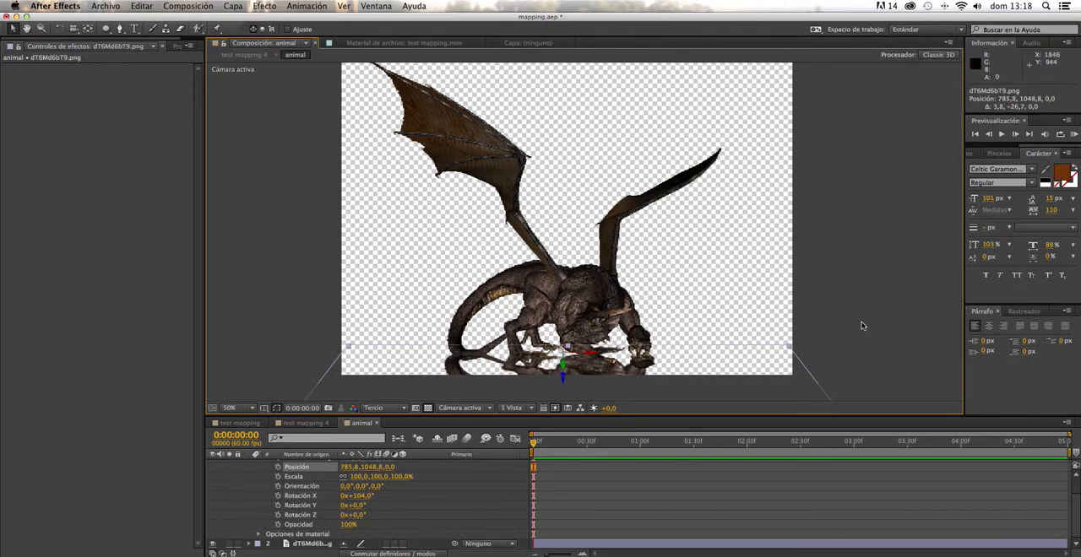
- Compare the flattened dragon copy in test mapping 4 and animal, examining where the composition's bounds cut it off
key("comma")
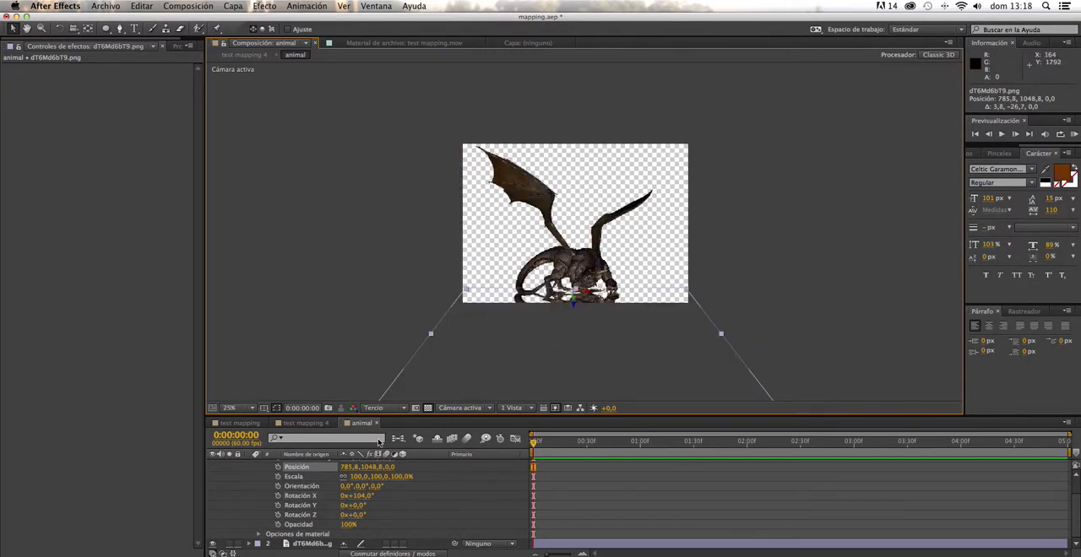
left_click(320, 424)
key("period")
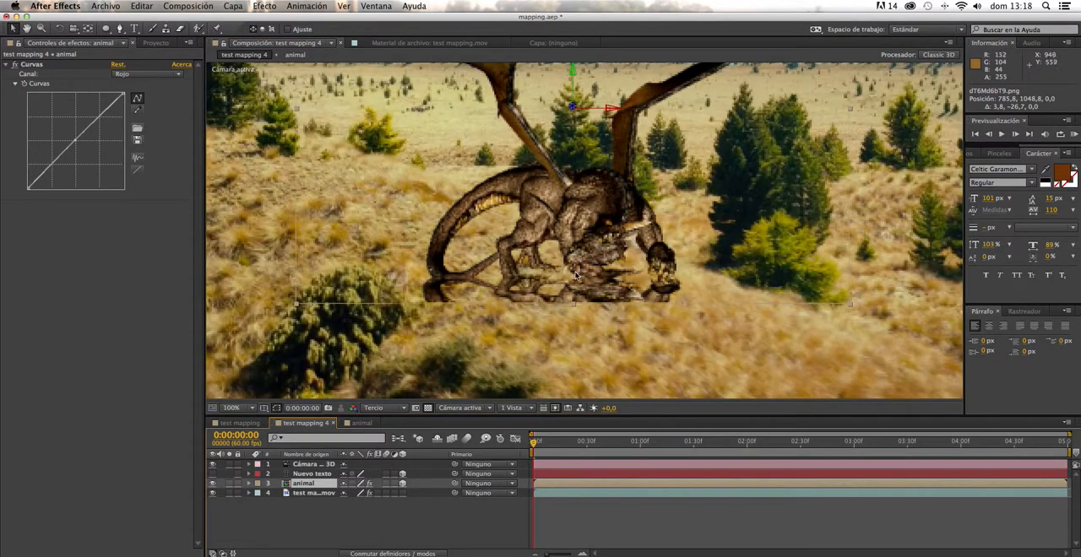
key("comma")
left_click(362, 423)
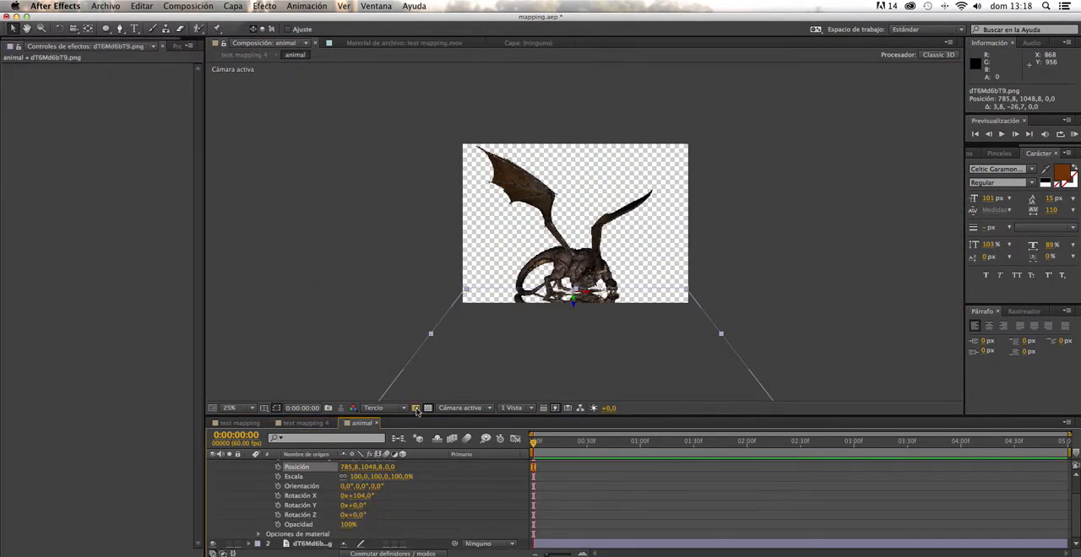
left_click(325, 423)
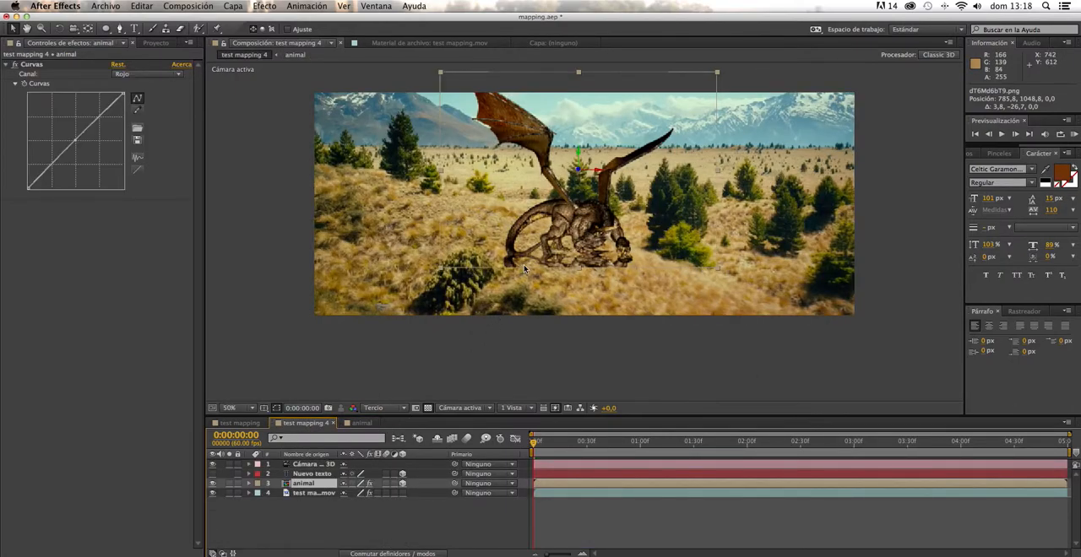
left_click(361, 423)
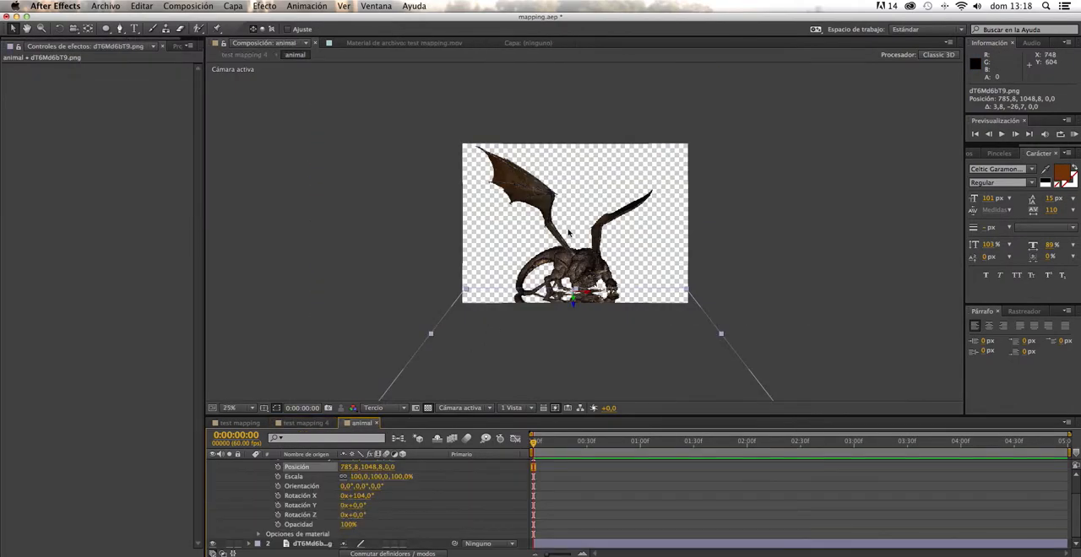
scroll(543, 215, "up", 2)
scroll(532, 217, "down", 2)
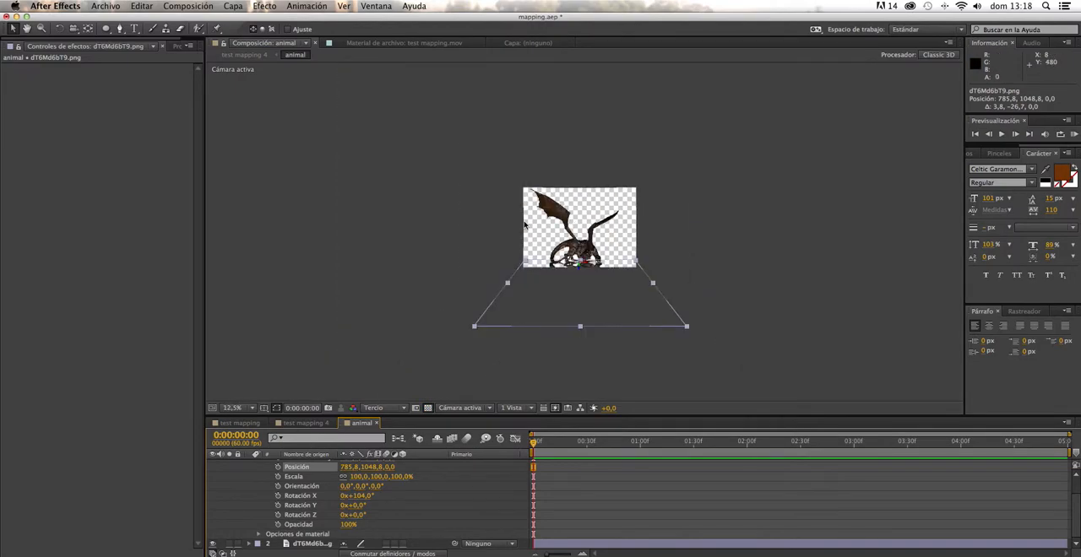
scroll(525, 239, "up", 2)
scroll(516, 208, "down", 1)
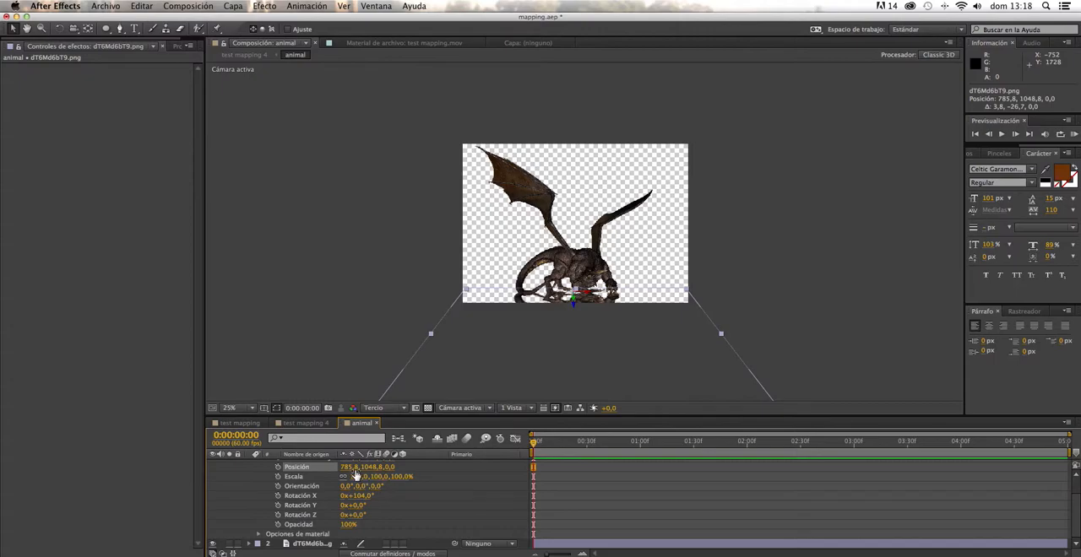
- Enlarge the animal composition to 2310 px wide by 2946 px high
key("super+k")
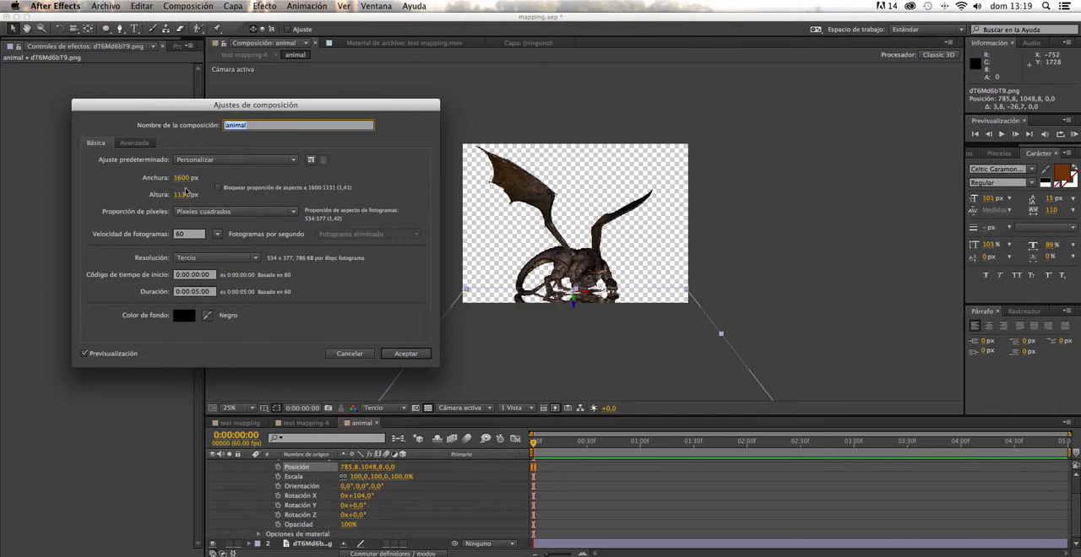
left_click_drag(179, 196, 763, 174)
left_click_drag(181, 196, 335, 187)
left_click_drag(182, 179, 410, 180)
left_click_drag(184, 196, 445, 192)
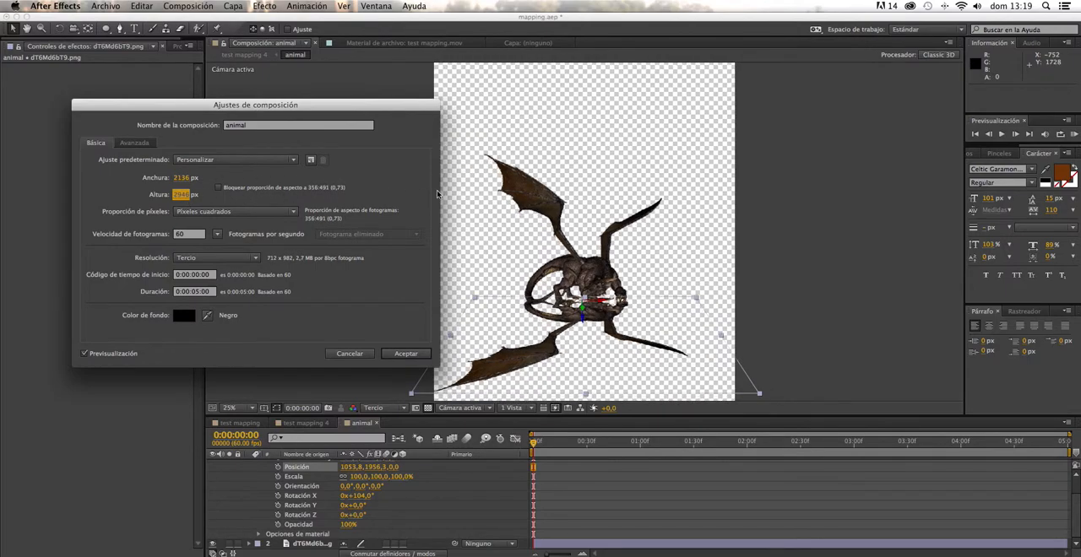
left_click_drag(180, 180, 278, 180)
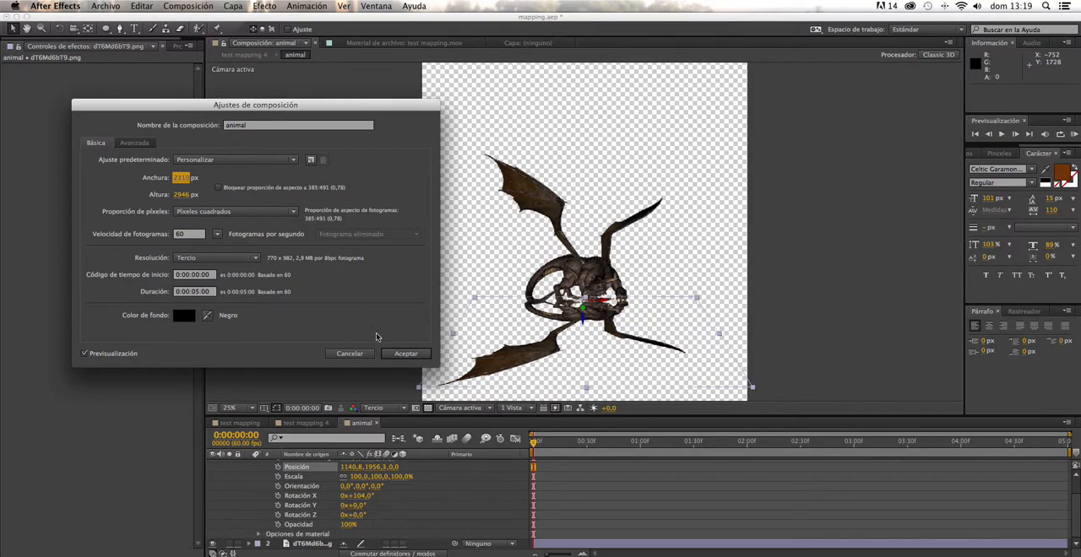
left_click(405, 353)
- Apply the Tono/Saturación colour correction effect to the flattened dragon copy
key("h")
left_click_drag(588, 346, 618, 302)
key("v")
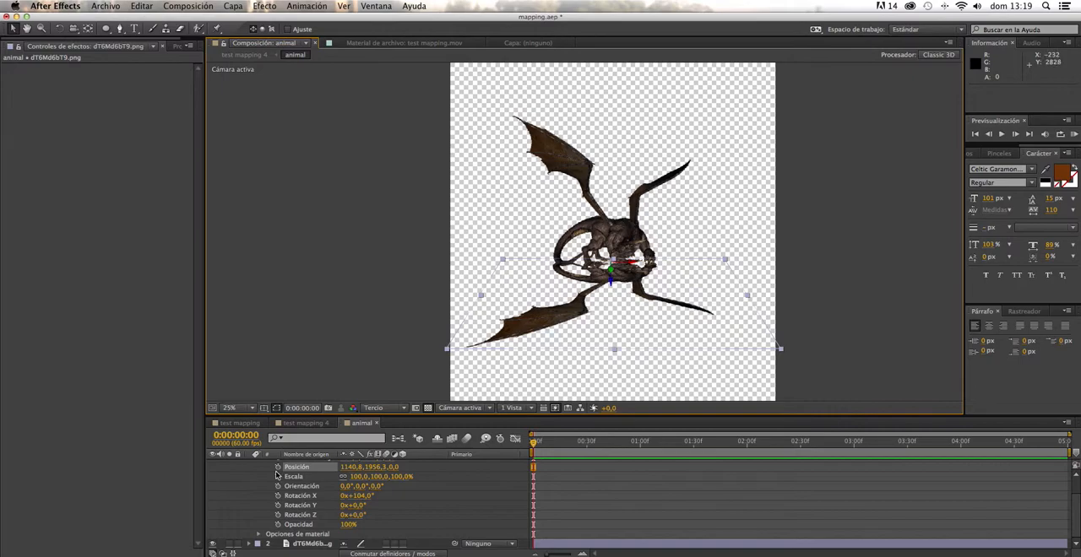
left_click(235, 7)
mouse_move(265, 9)
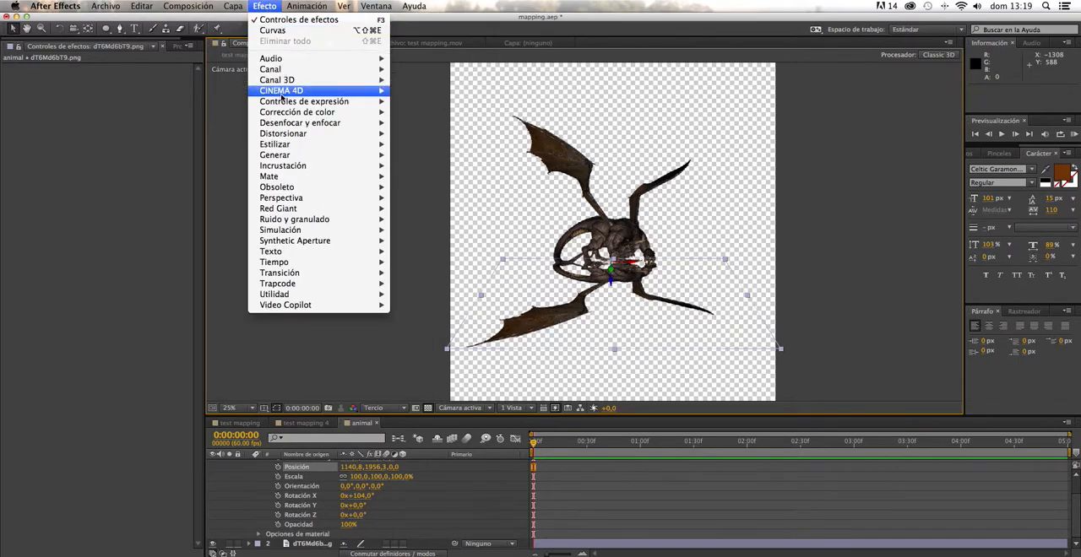
mouse_move(295, 112)
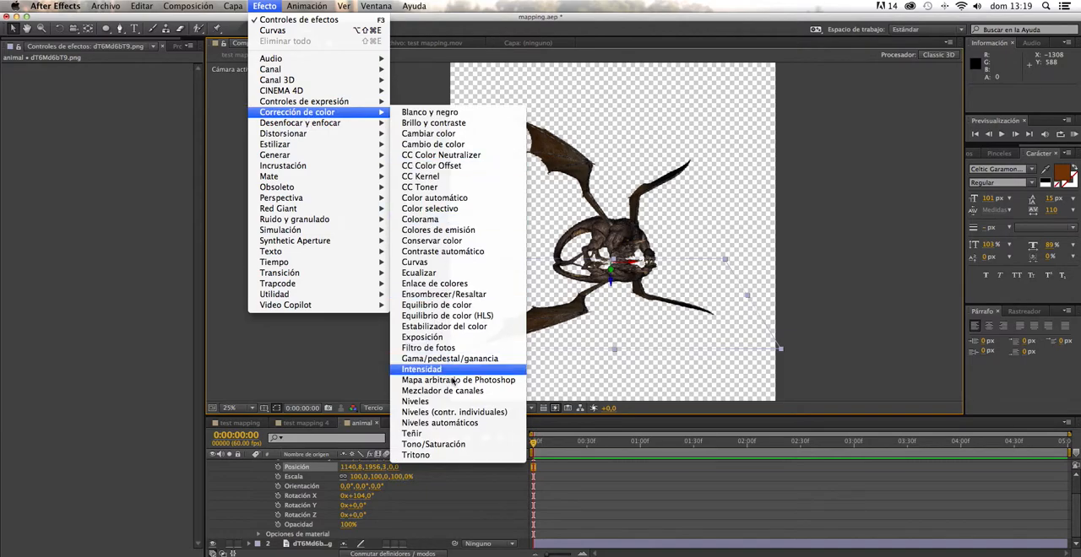
left_click(433, 444)
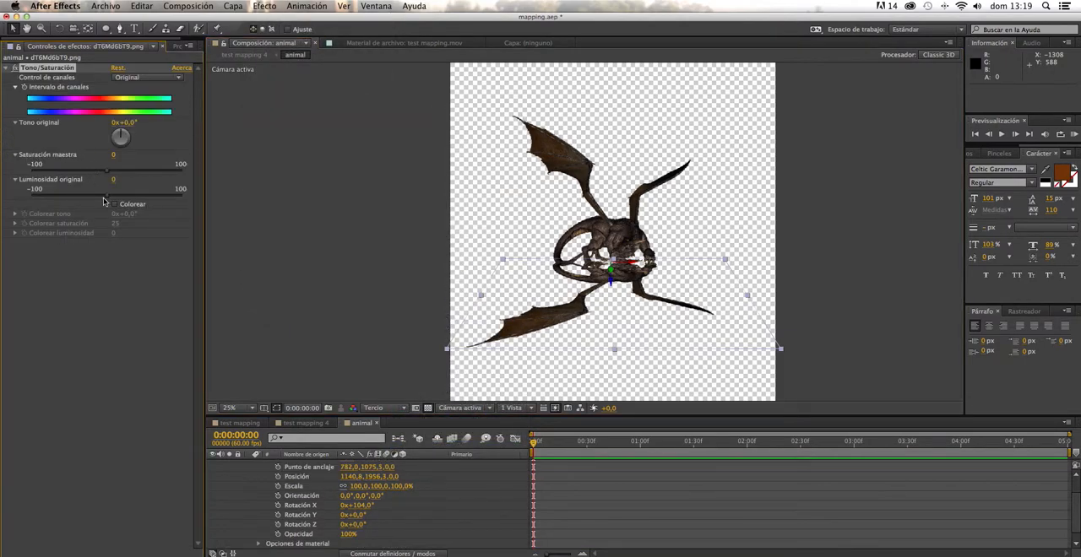
- Set the flattened dragon copy's Luminosidad original to -100 in Tono/Saturación to turn it black
left_click_drag(107, 200, 28, 192)
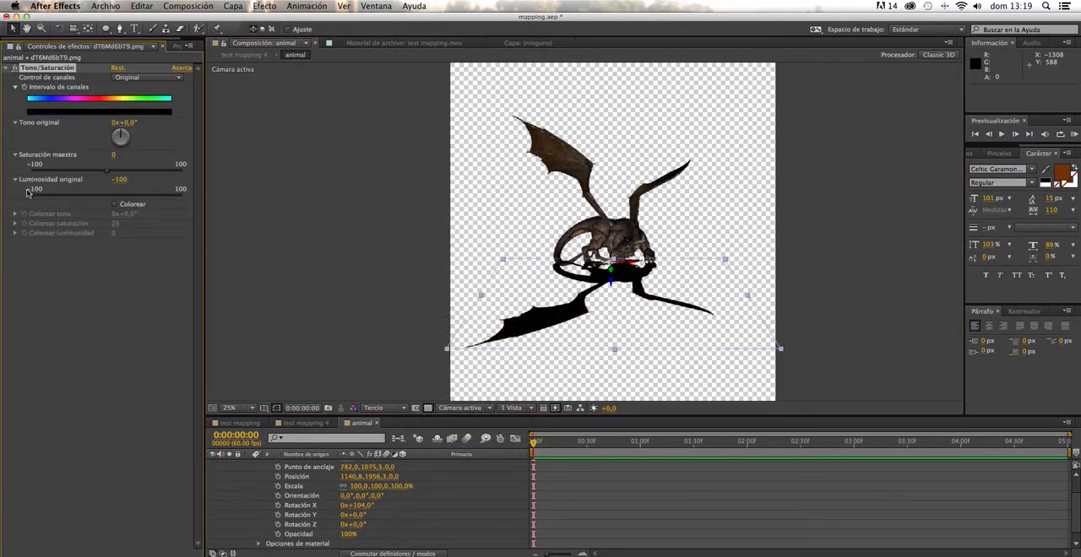
left_click(265, 7)
mouse_move(301, 124)
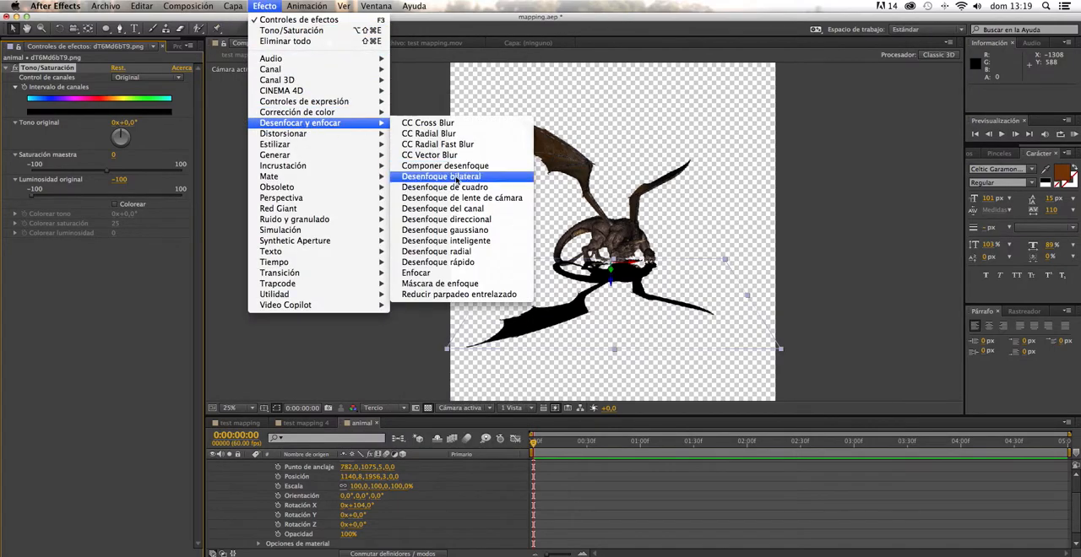
left_click(478, 167)
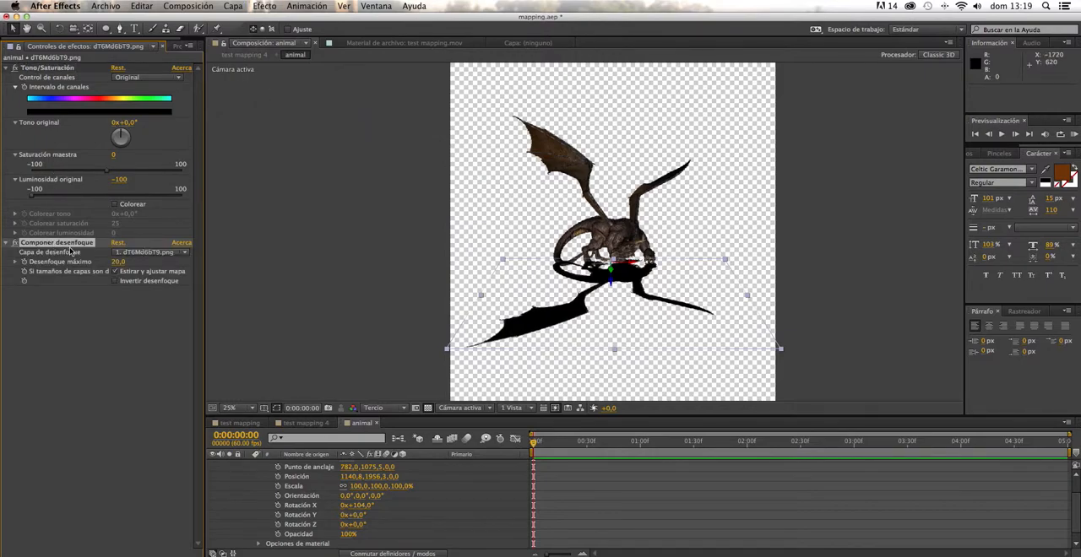
key("Delete")
- Apply Desenfoque gaussiano with a Difuminación of 20 to the black shadow layer and set its opacity to 43%
left_click(263, 7)
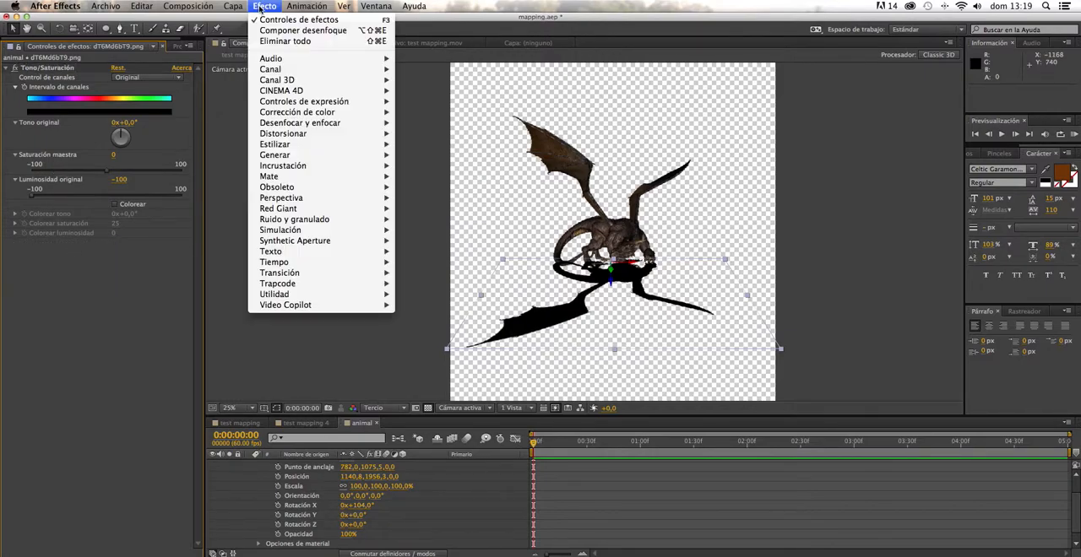
mouse_move(359, 125)
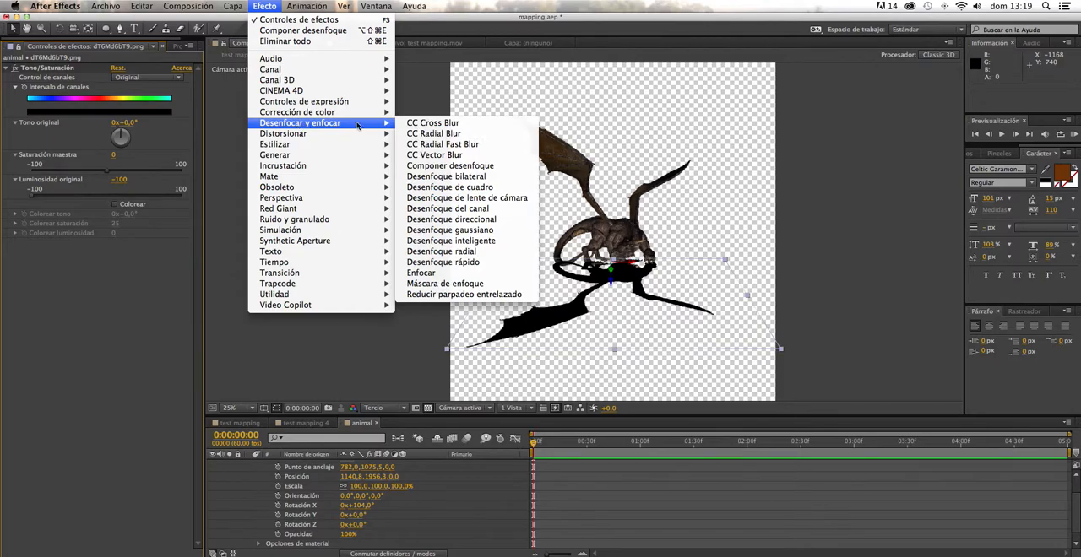
left_click(456, 230)
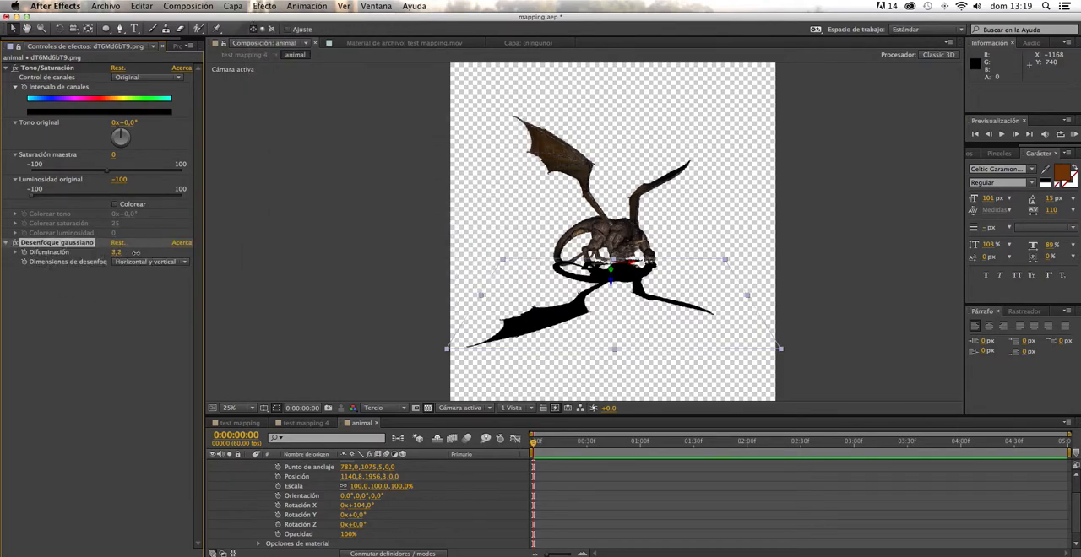
left_click(118, 254)
key("Return")
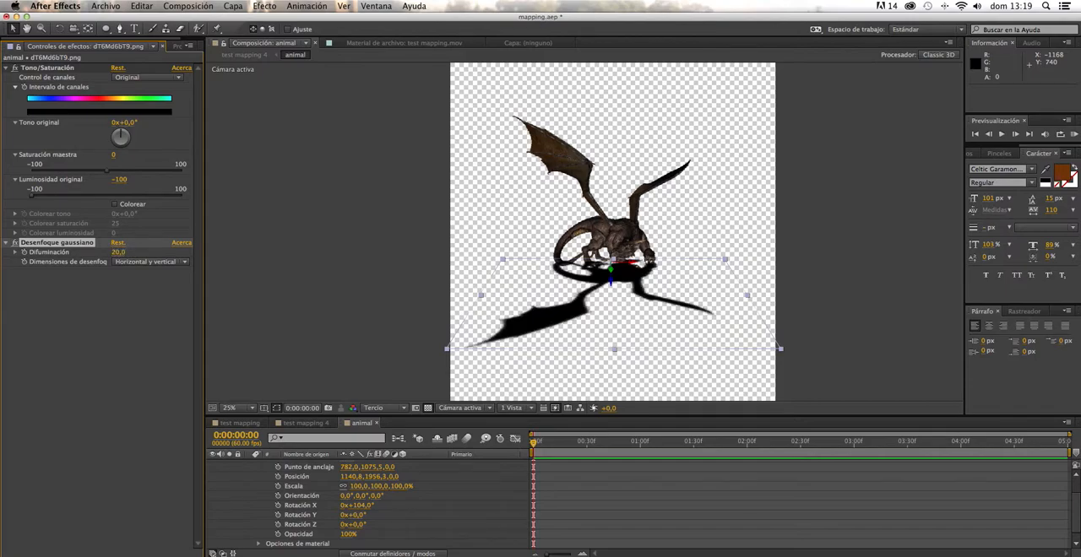
left_click_drag(349, 534, 317, 533)
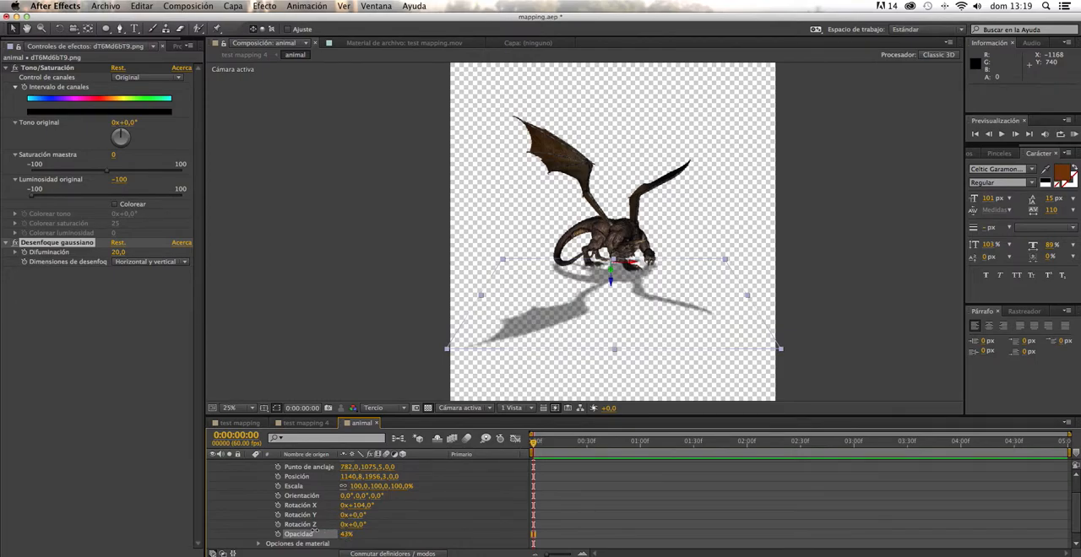
- Place the shadow layer beneath the dragon layer and duplicate the shadow
scroll(250, 505, "up", 3)
left_click(248, 465)
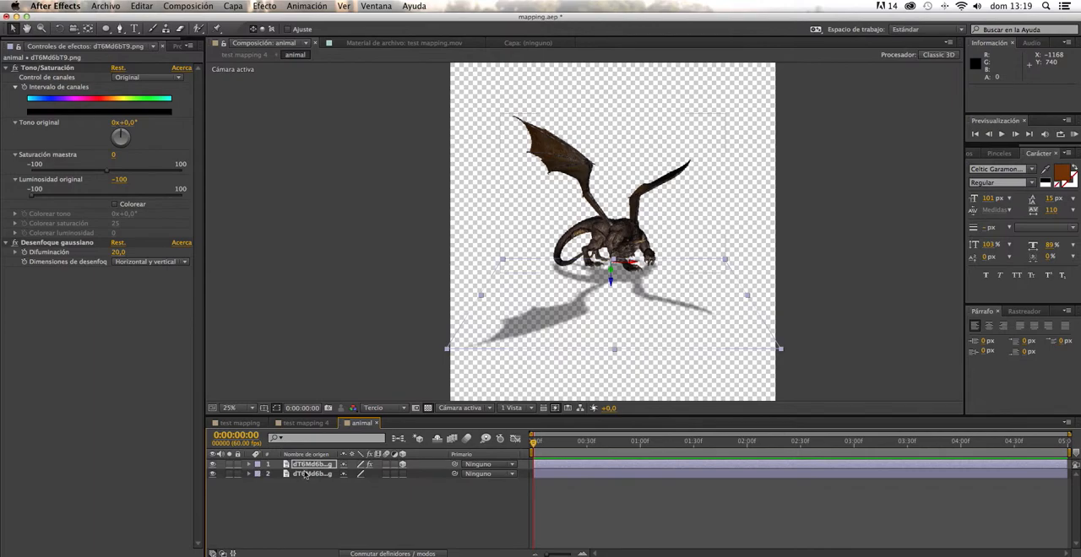
key("super+d")
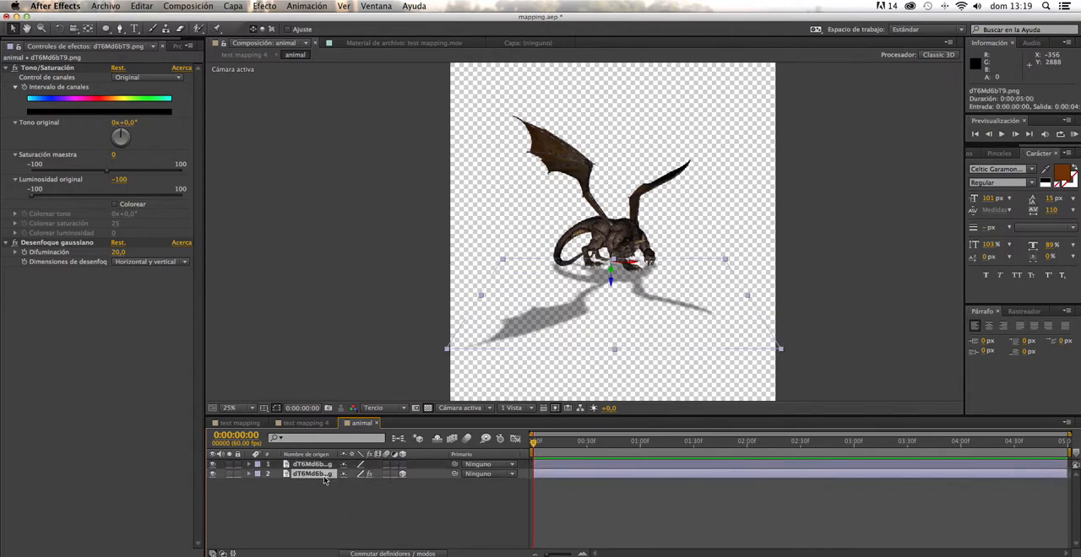
left_click(324, 479)
key("super+d")
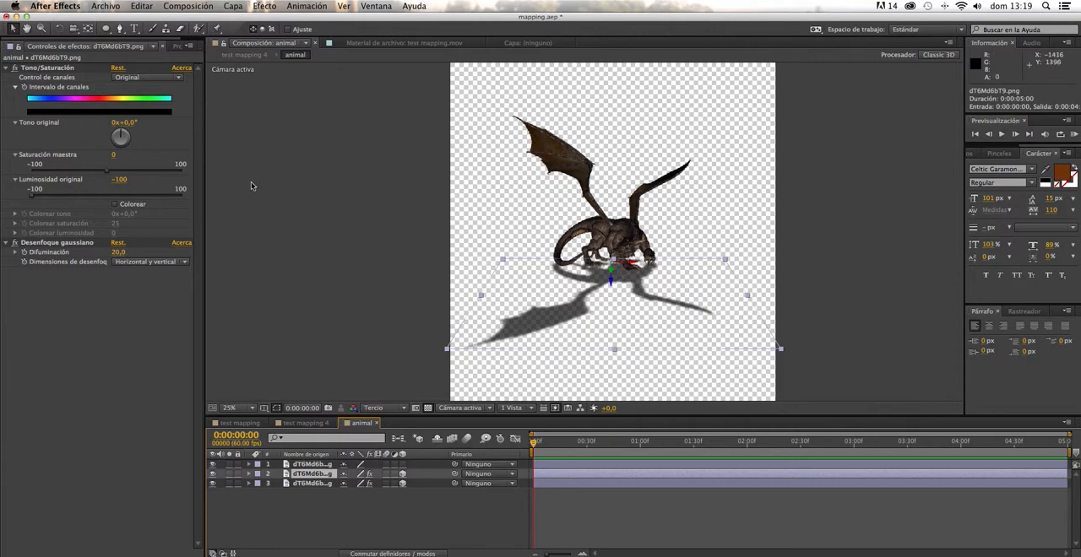
- Draw a closed five-point Pen mask on the upper shadow copy around the area beneath the dragon's feet
key("g")
left_click(542, 271)
left_click(611, 288)
left_click(673, 273)
left_click(667, 247)
left_click(532, 245)
left_click(542, 272)
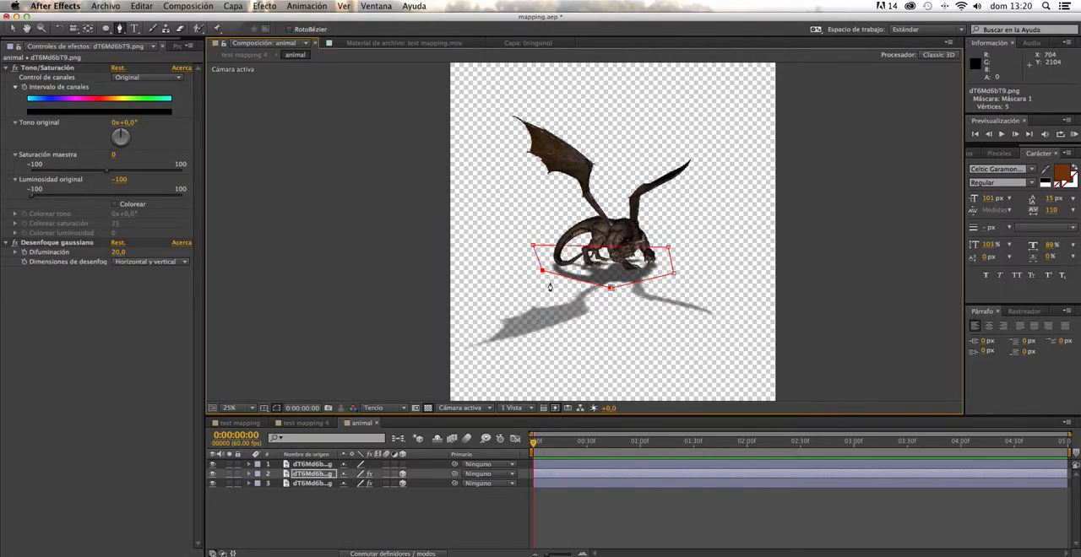
- Set the opacity of the masked shadow copy to 70%
left_click(252, 475)
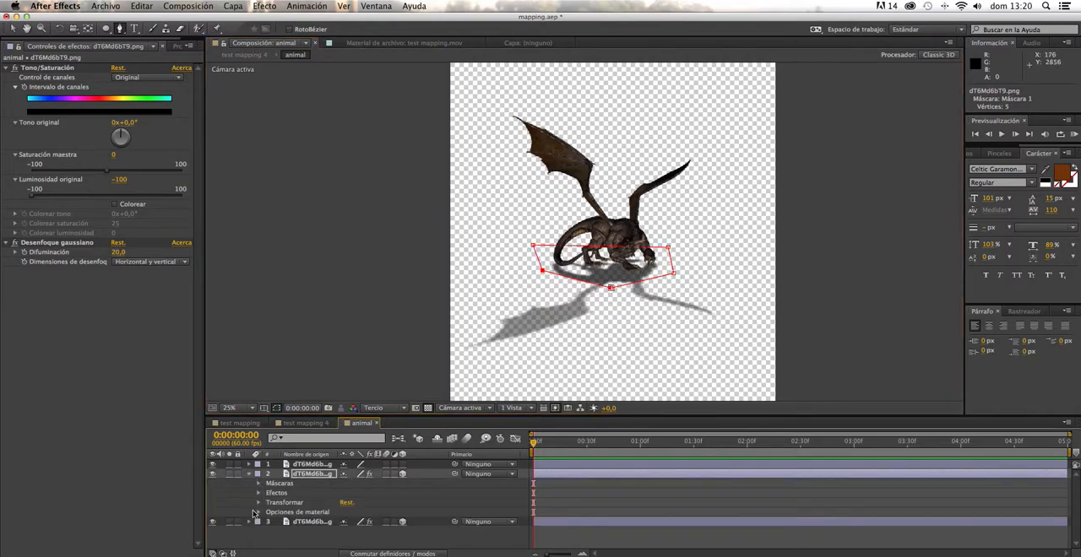
left_click(260, 503)
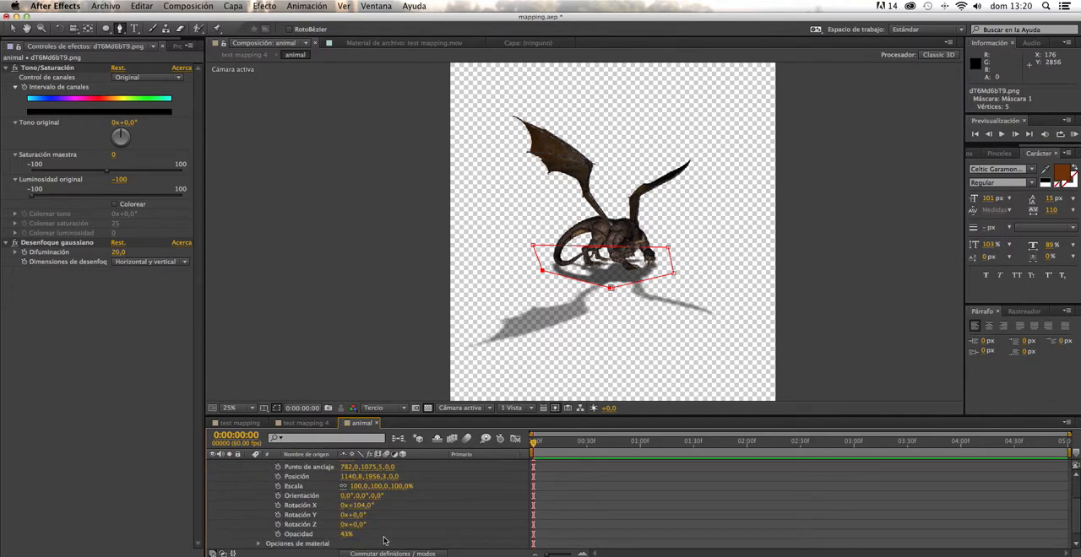
left_click_drag(345, 539, 319, 538)
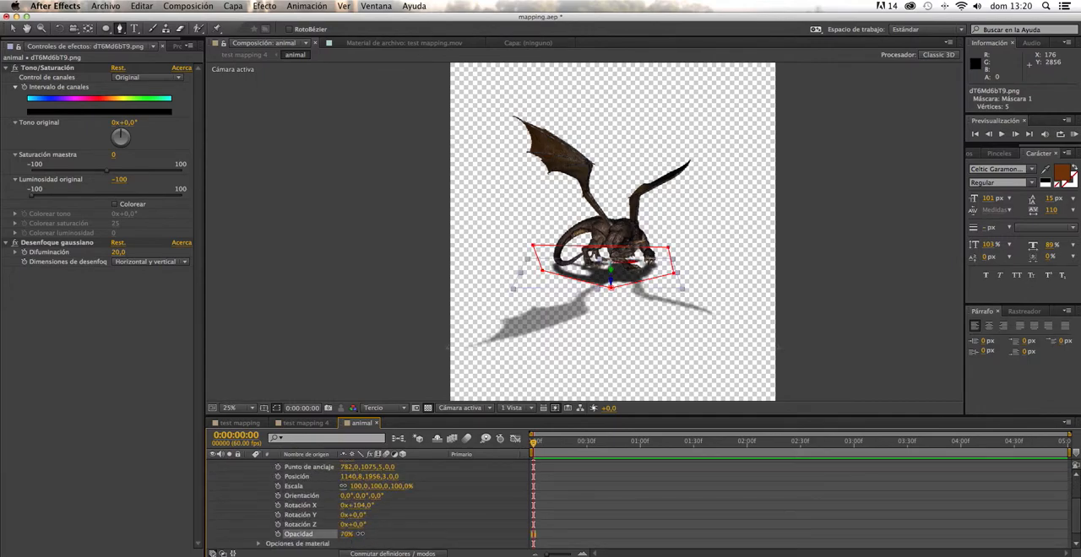
scroll(279, 507, "up", 5)
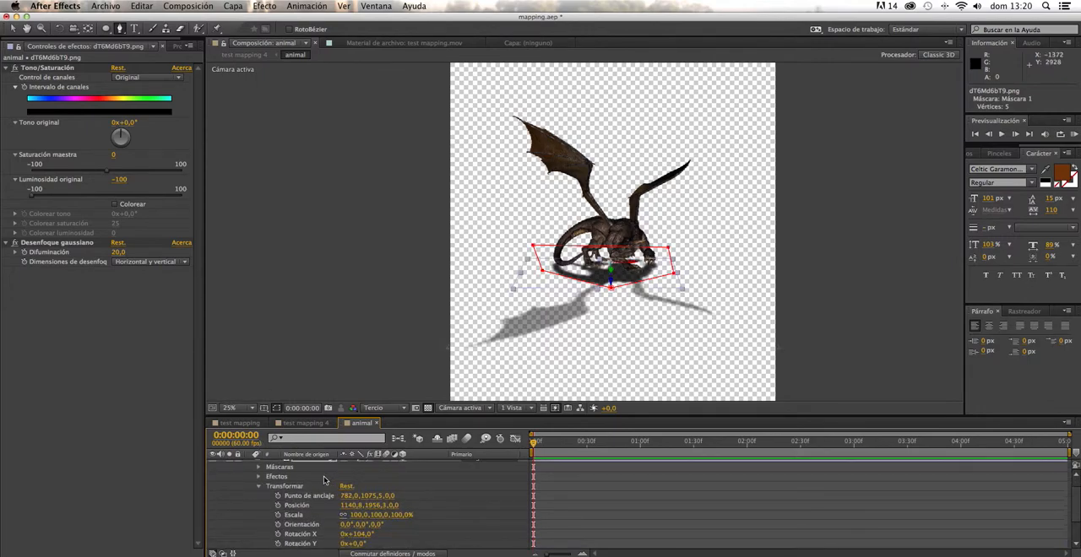
- Feather the masked shadow copy's Máscara 1 by 246 pixels
left_click(259, 483)
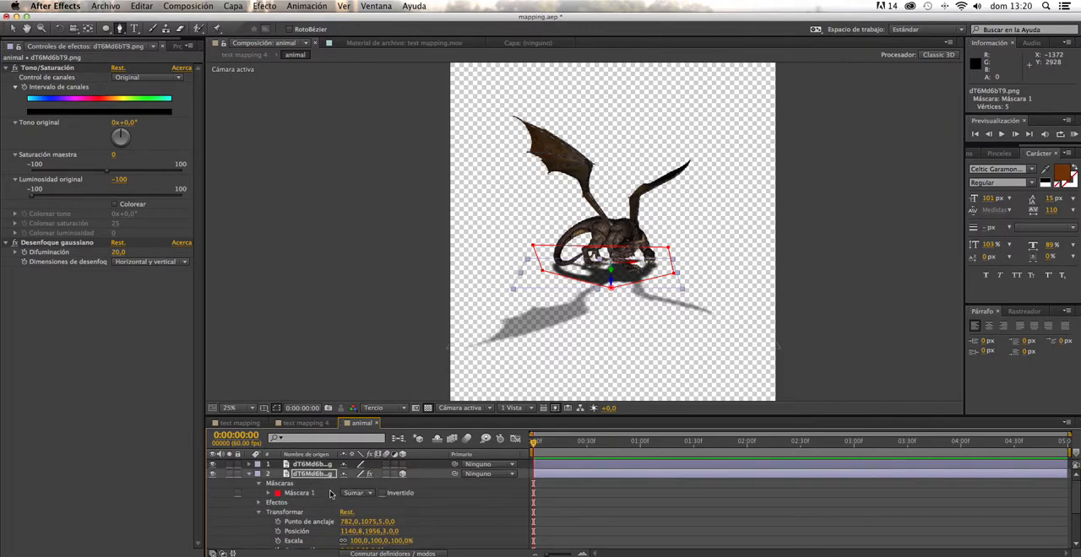
left_click(267, 493)
left_click_drag(365, 513, 607, 376)
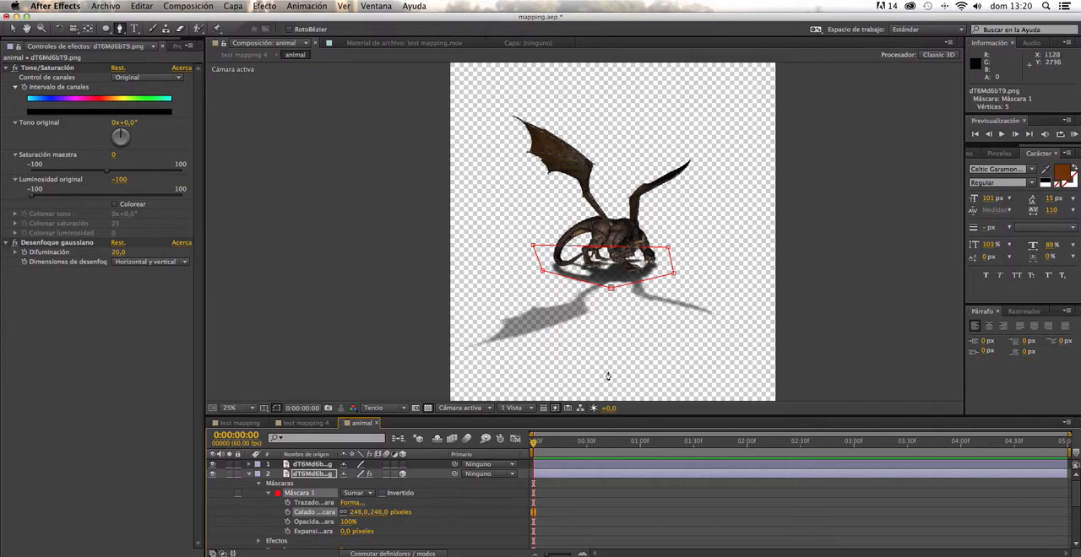
- Move the mask's two lower outer vertices slightly outward and set the mask feather to 378 pixels
left_click(12, 28)
left_click_drag(541, 271, 543, 281)
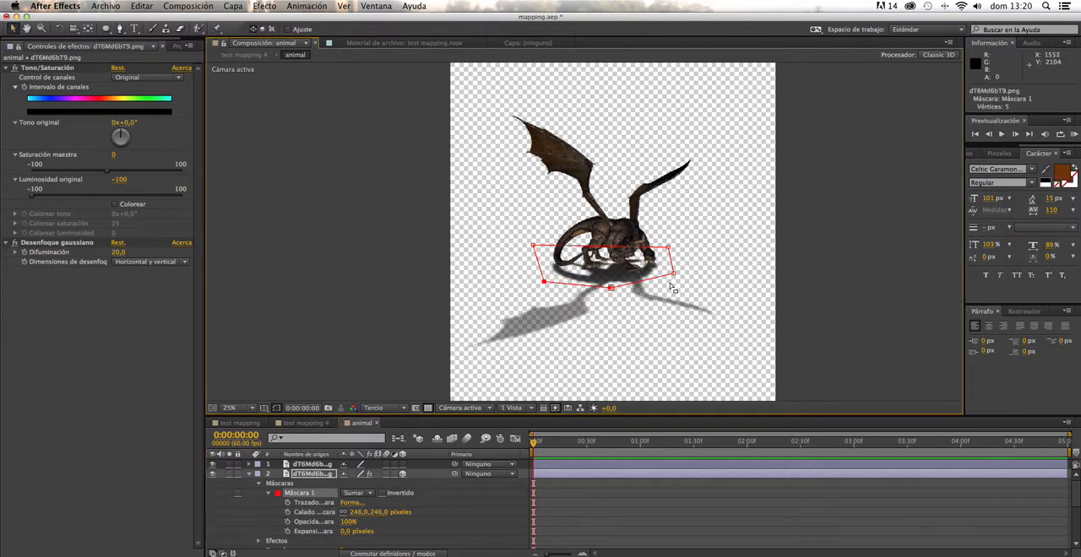
left_click_drag(673, 272, 682, 276)
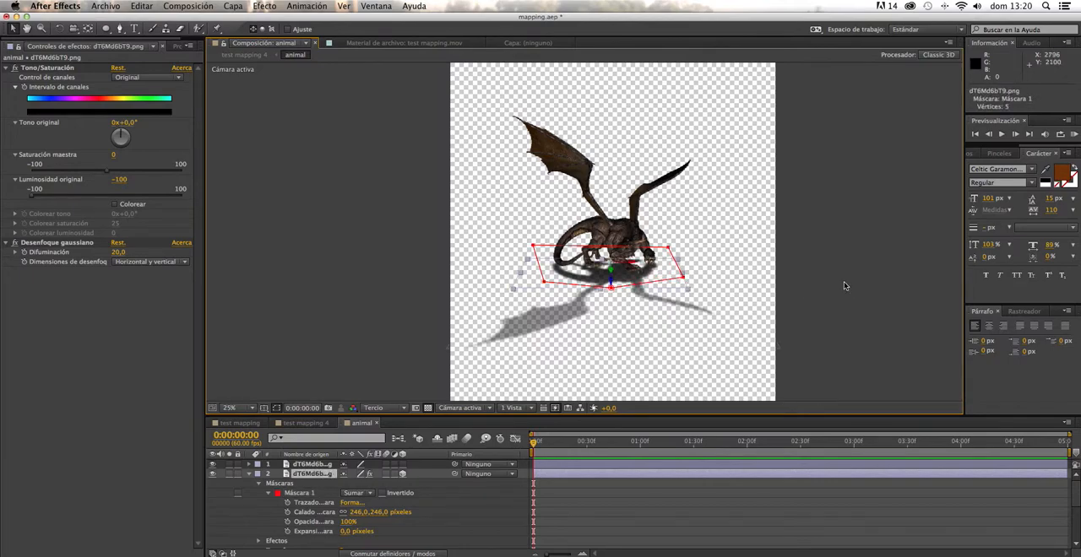
left_click(843, 281)
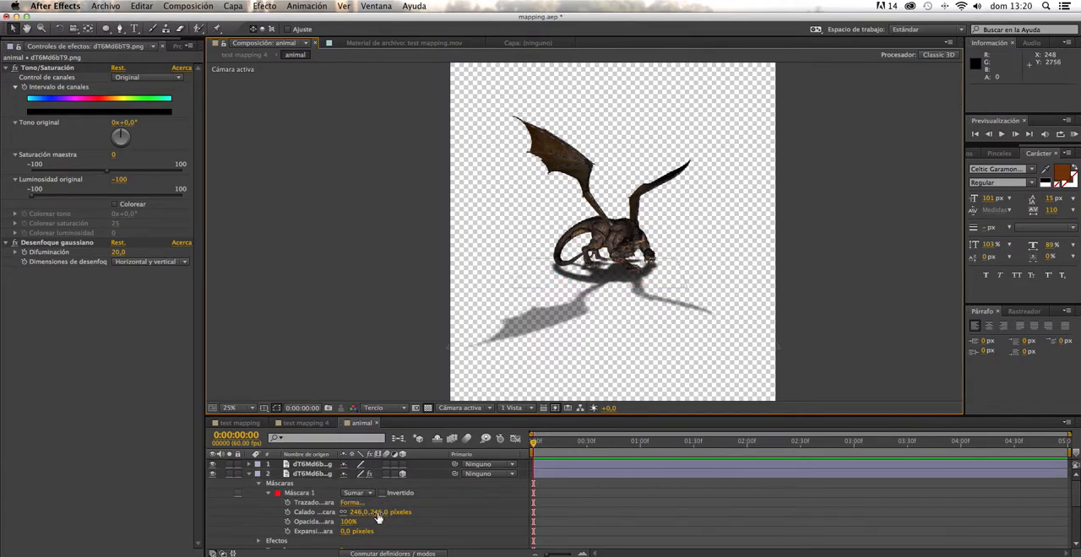
left_click_drag(378, 517, 393, 512)
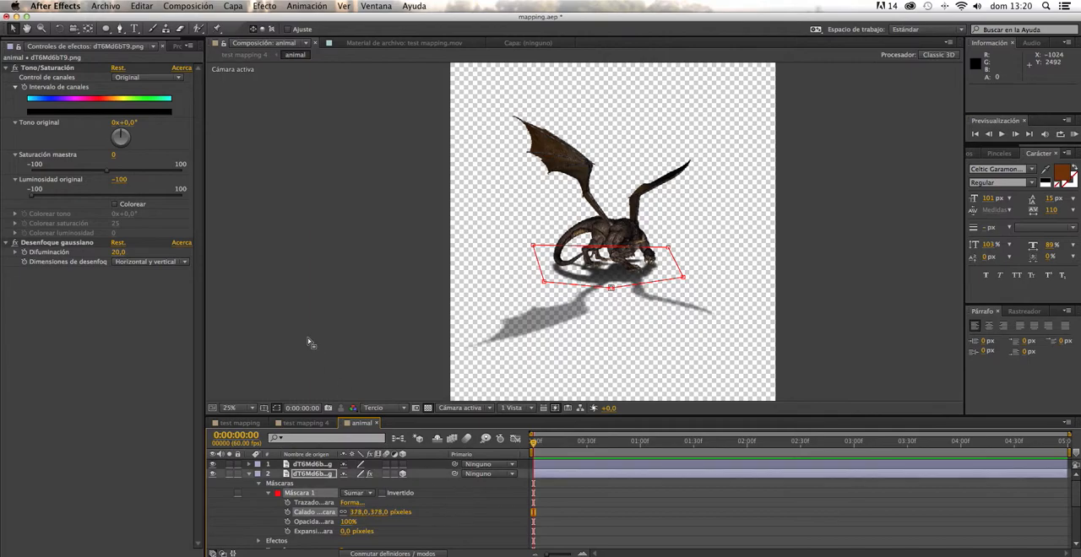
- Scrub through the opening frames of test mapping 4 to check the dragon and its shadow against the footage
left_click(317, 424)
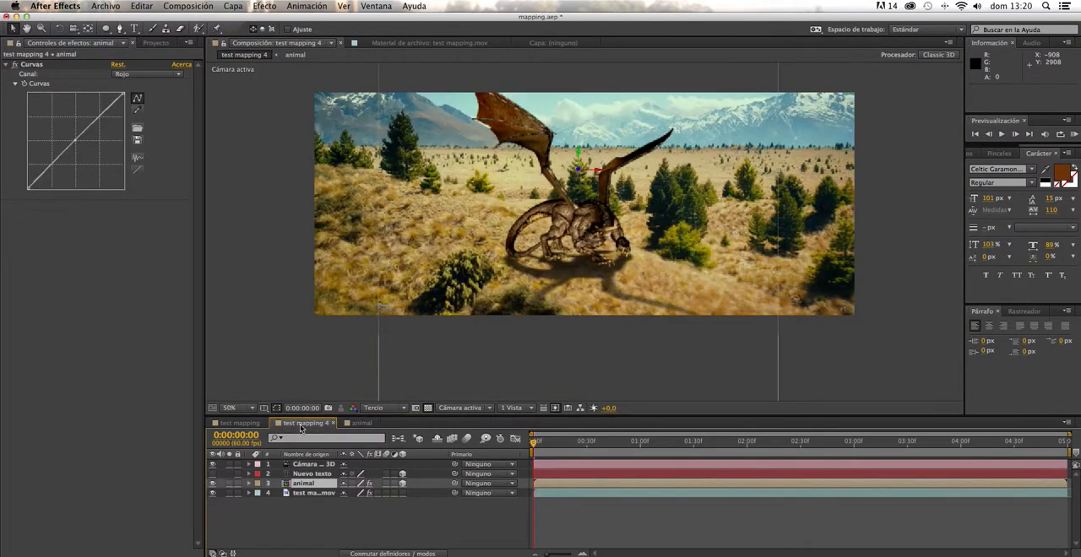
left_click_drag(536, 443, 438, 393)
left_click_drag(532, 448, 620, 432)
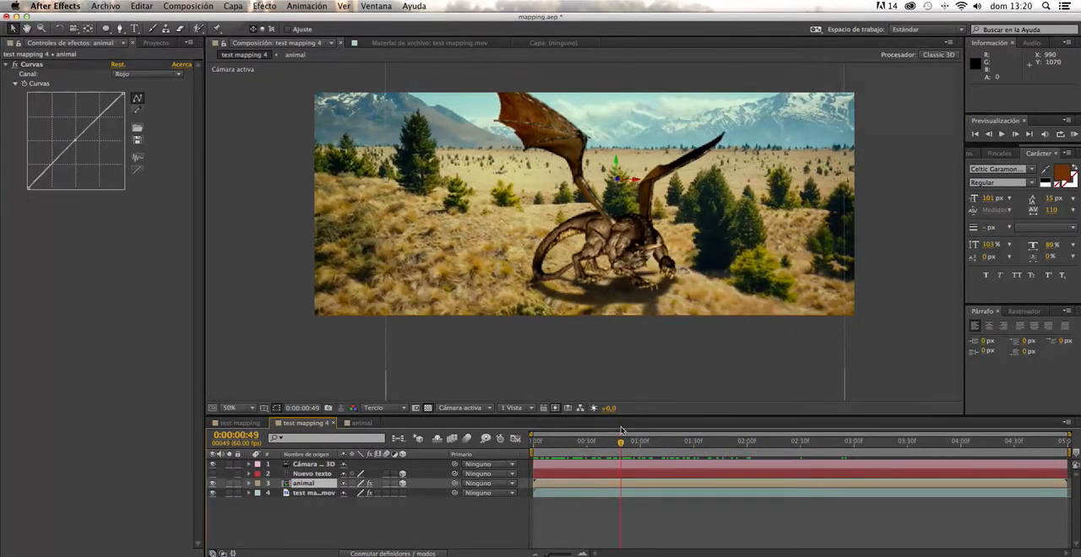
- Hide the animal layer, duplicate the test mapping.mov footage at the first frame, and place the copy above animal
left_click(212, 483)
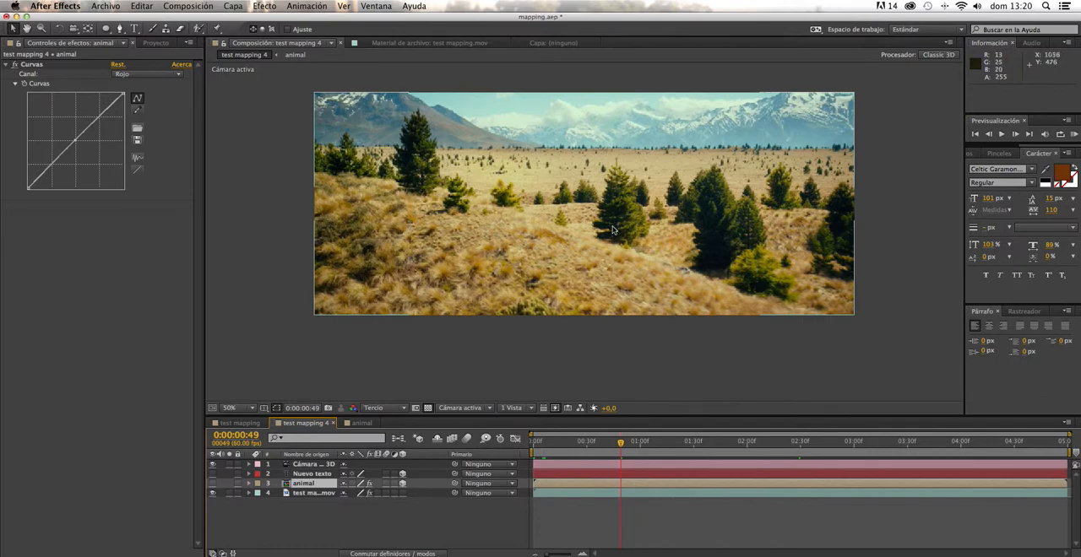
left_click_drag(622, 444, 532, 440)
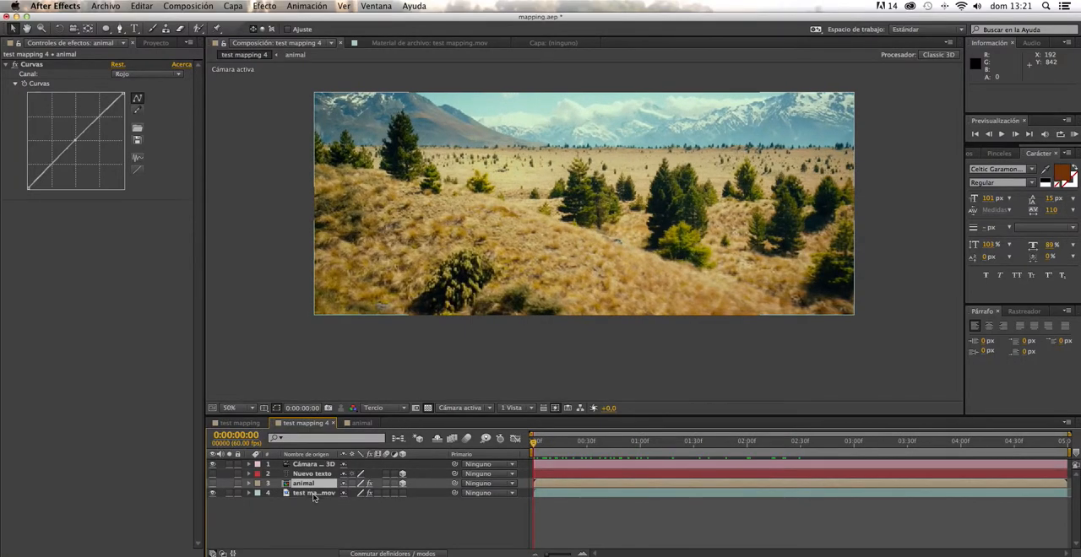
left_click(312, 493)
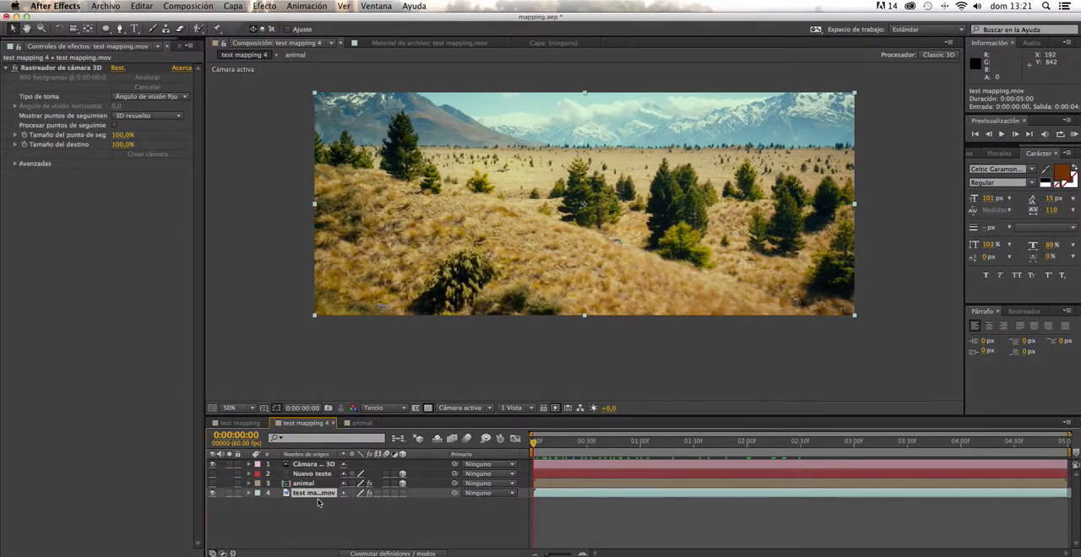
key("super+d")
left_click_drag(317, 494, 317, 482)
- Draw a closed Pen mask on the upper footage copy, following the ridge line and enclosing the foreground hill
left_click(119, 28)
left_click(314, 163)
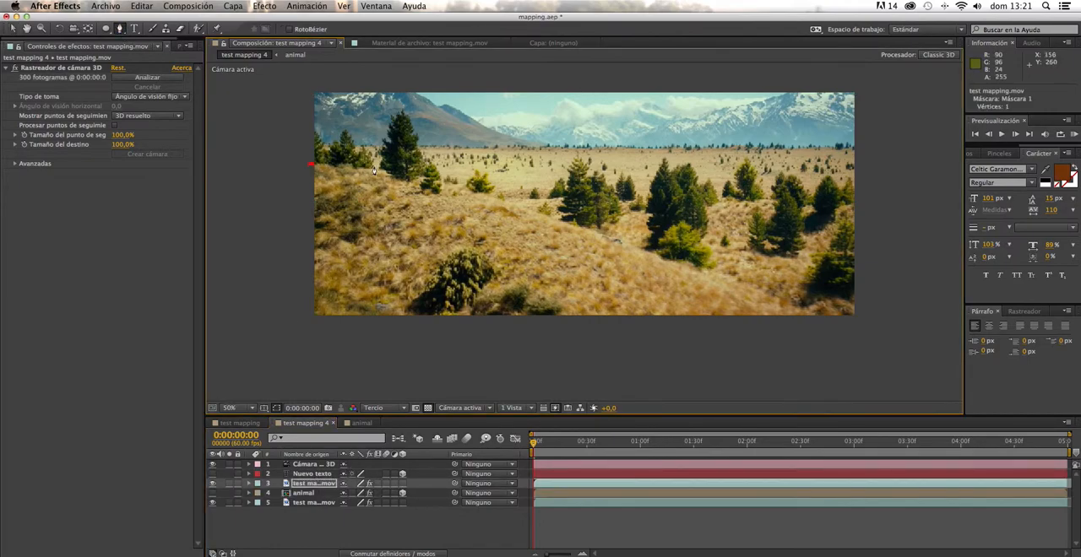
left_click(439, 183)
left_click(585, 227)
left_click(788, 305)
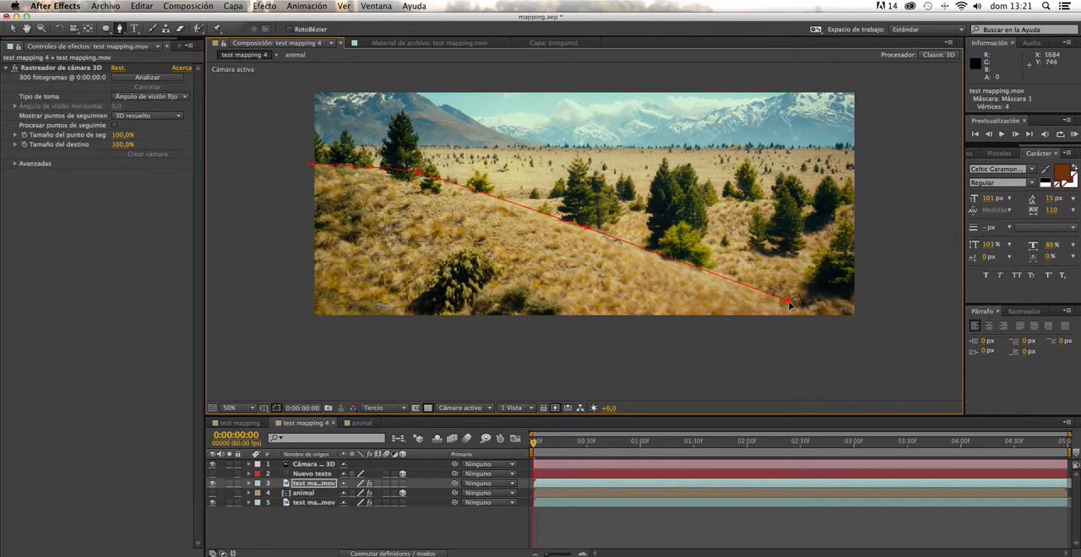
left_click(855, 339)
- Enable keyframing for the hill mask's path at the first frame
left_click(249, 485)
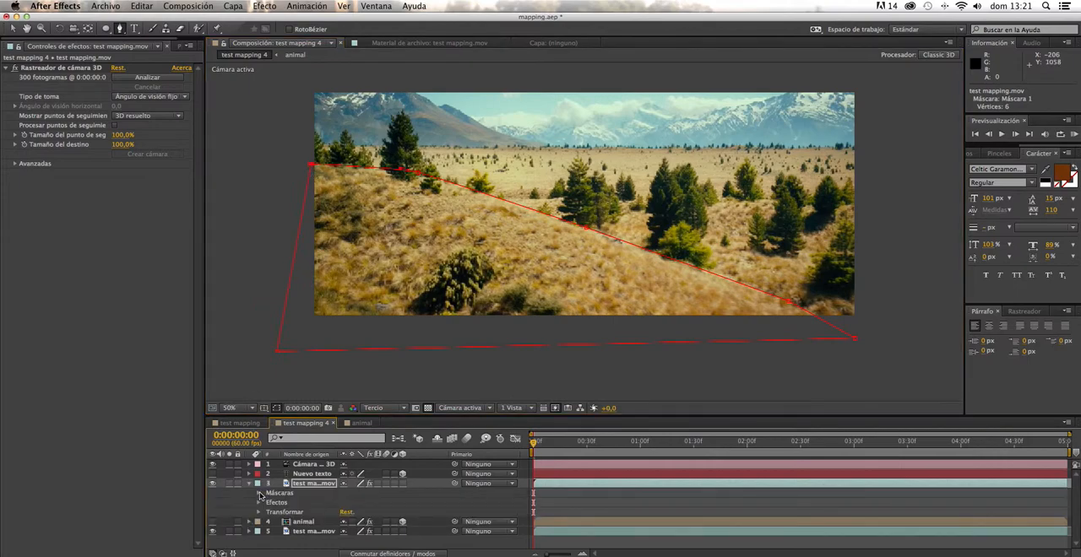
left_click(259, 493)
left_click(268, 503)
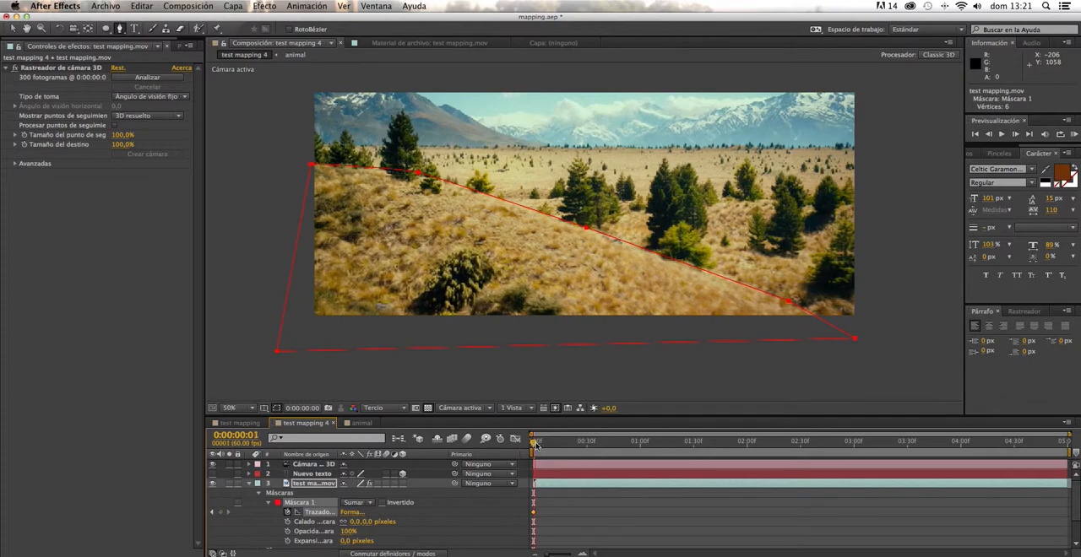
- Keyframe the hill mask at 0:00:00:47 by moving its ridge vertices down to match the shifted hillside
key("space")
key("v")
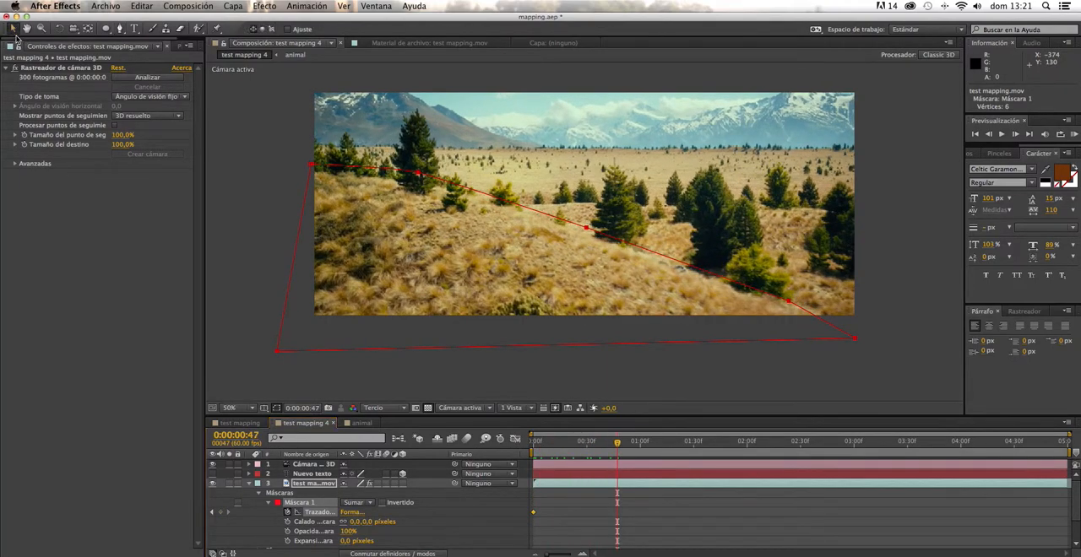
left_click(240, 207)
left_click_drag(312, 165, 313, 174)
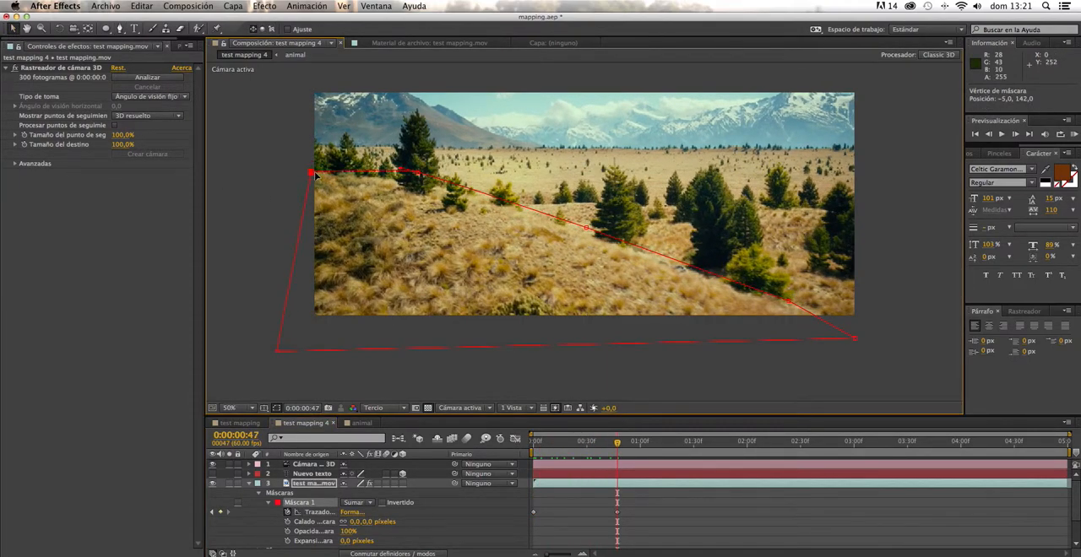
left_click_drag(419, 174, 422, 186)
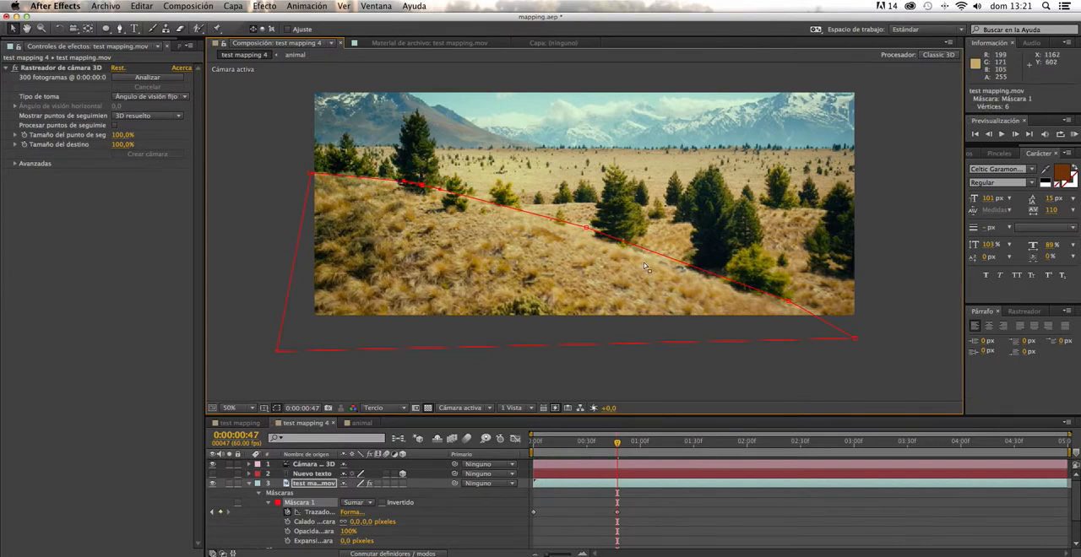
left_click_drag(586, 227, 586, 232)
- Adjust the hill mask's outer vertices at two further frames so its path keeps following the ridge
left_click_drag(617, 443, 700, 442)
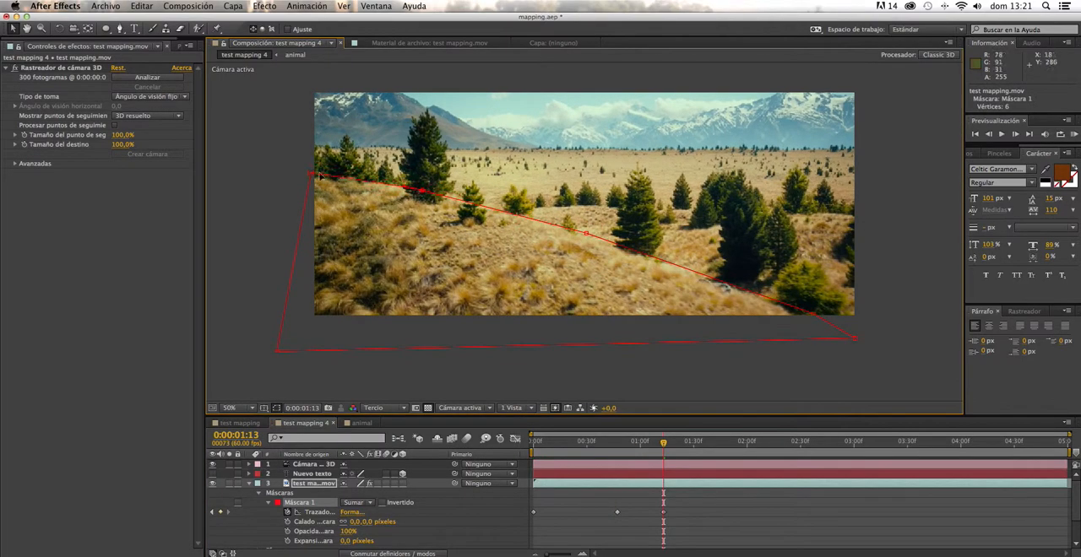
left_click_drag(311, 174, 309, 182)
left_click_drag(854, 339, 854, 344)
left_click_drag(700, 442, 720, 443)
left_click_drag(309, 182, 307, 185)
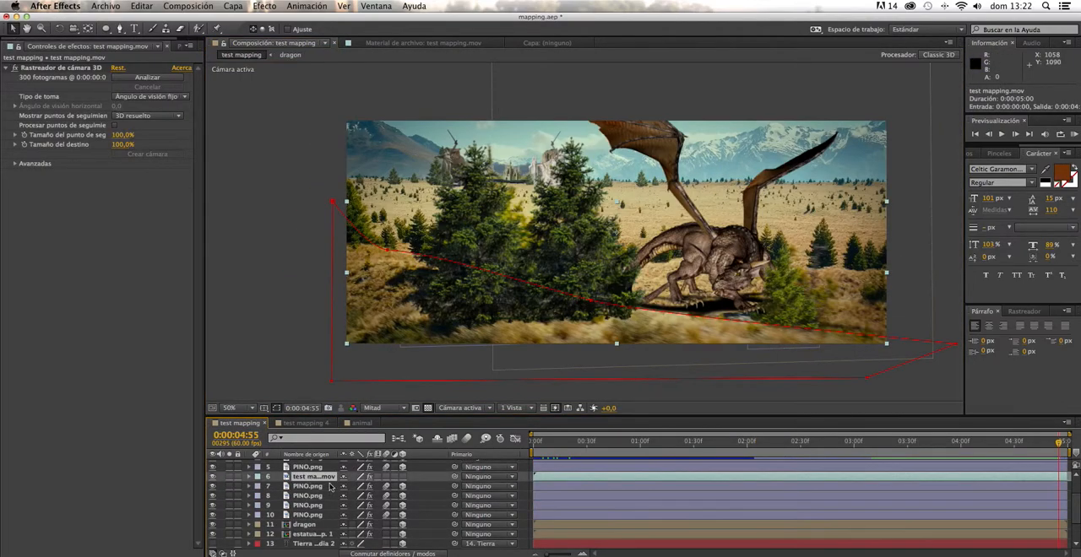
- Turn on the visibility of the animal dragon layer beneath the masked hill footage in the test mapping 4 composition
left_click_drag(561, 441, 505, 442)
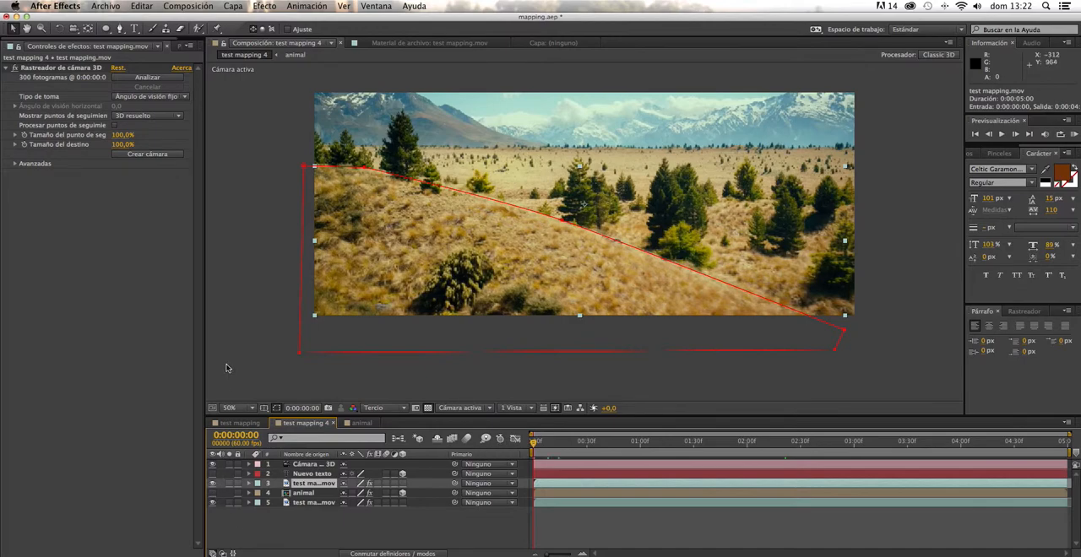
left_click(234, 389)
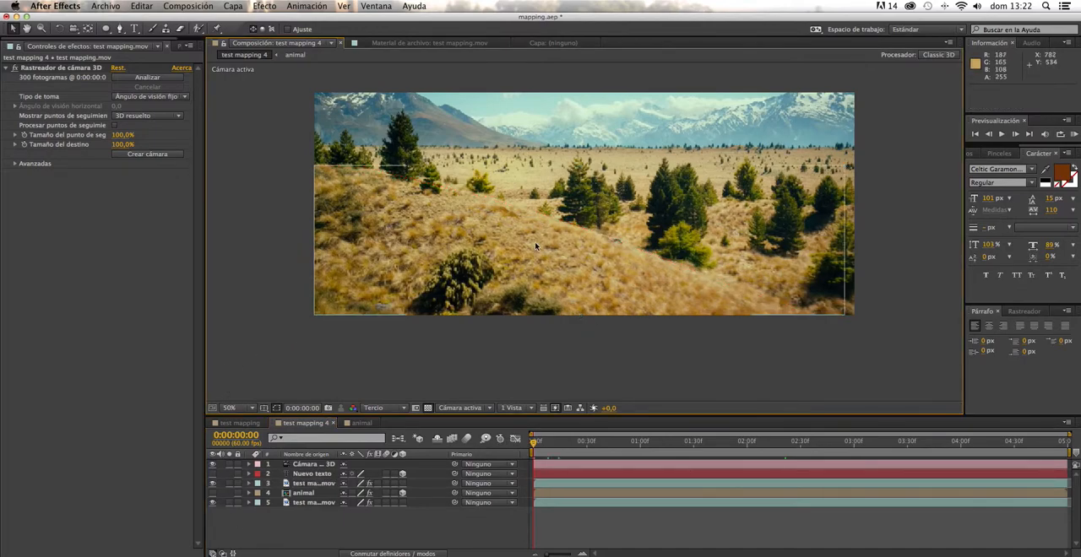
left_click(212, 494)
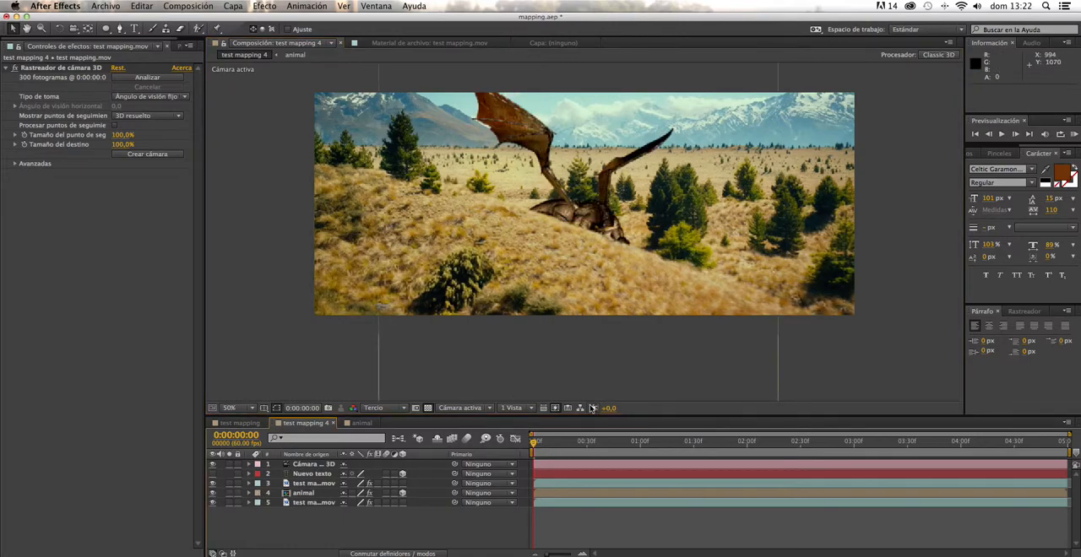
mouse_move(530, 443)
left_mouse_down()
mouse_move(802, 474)
mouse_move(544, 452)
mouse_move(718, 445)
mouse_move(531, 439)
left_mouse_up()
- Reposition the dragon to about X 1074.6, Y -38.8 so the foreground hill partly covers its body
left_click(609, 173)
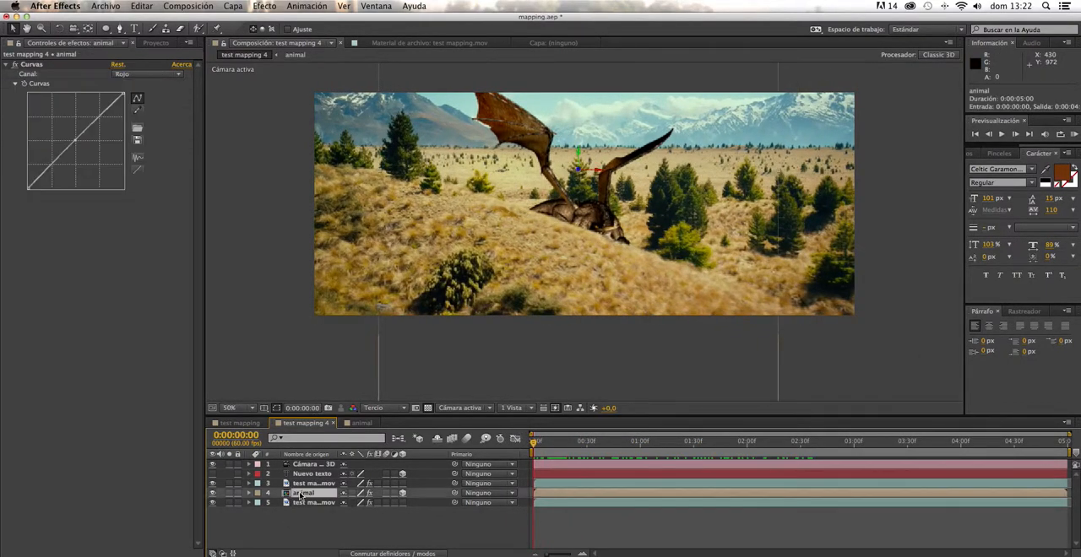
left_click_drag(579, 157, 579, 118)
mouse_move(534, 444)
left_mouse_down()
mouse_move(569, 443)
mouse_move(517, 438)
left_mouse_up()
left_click_drag(581, 140, 577, 113)
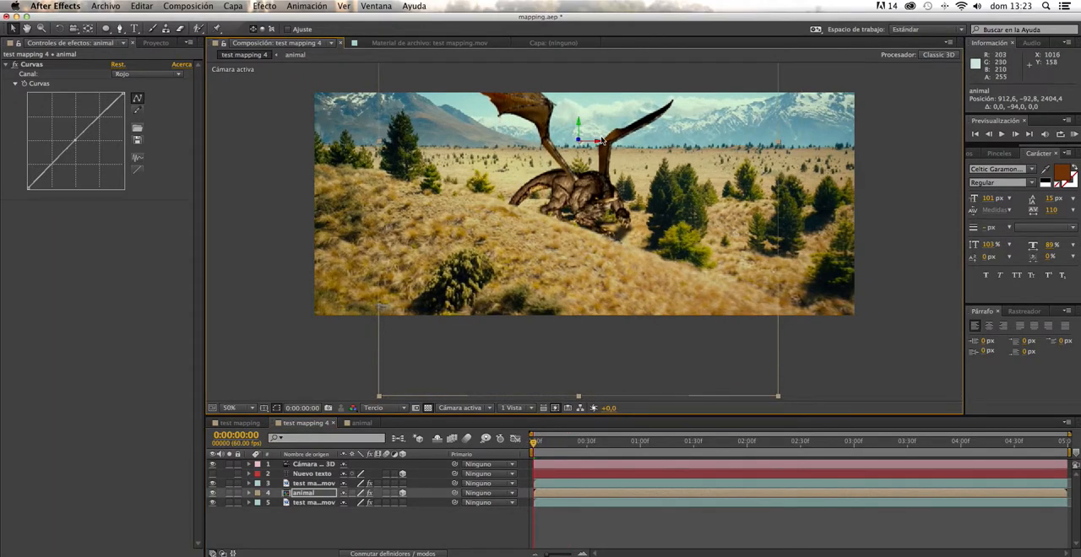
mouse_move(604, 145)
left_mouse_down()
mouse_move(654, 148)
mouse_move(605, 143)
left_mouse_up()
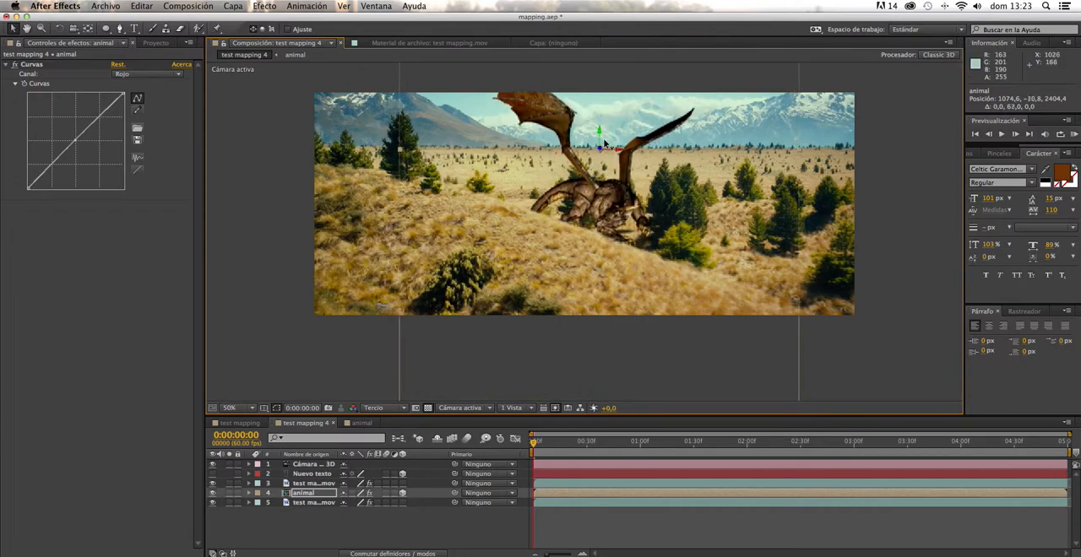
- Preview the composition from the first frame to check how the hill mask covers the dragon
left_click_drag(532, 445, 593, 465)
key("Home")
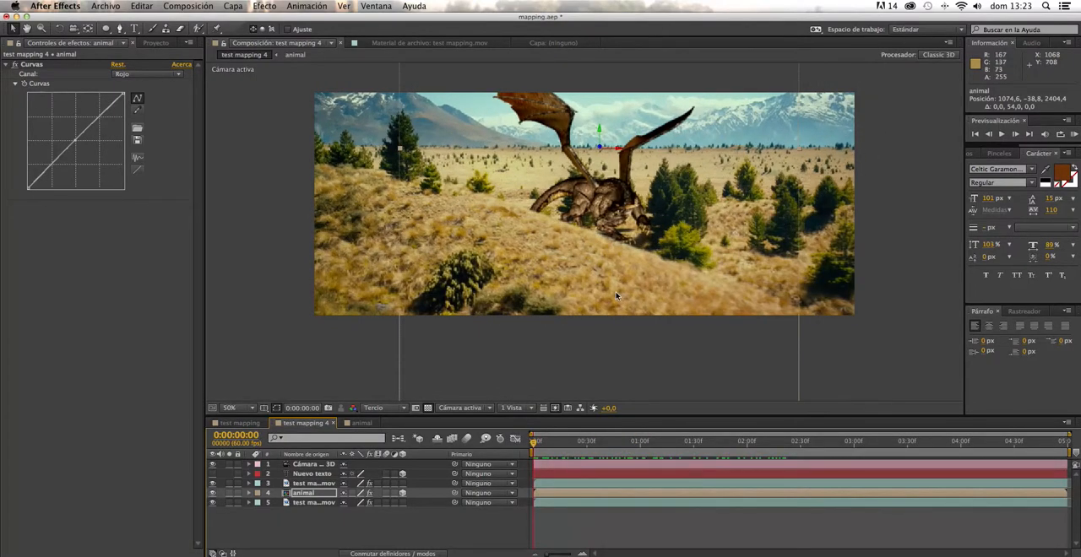
mouse_move(542, 448)
left_mouse_down()
mouse_move(840, 454)
mouse_move(542, 454)
mouse_move(634, 441)
mouse_move(813, 441)
mouse_move(531, 441)
left_mouse_up()
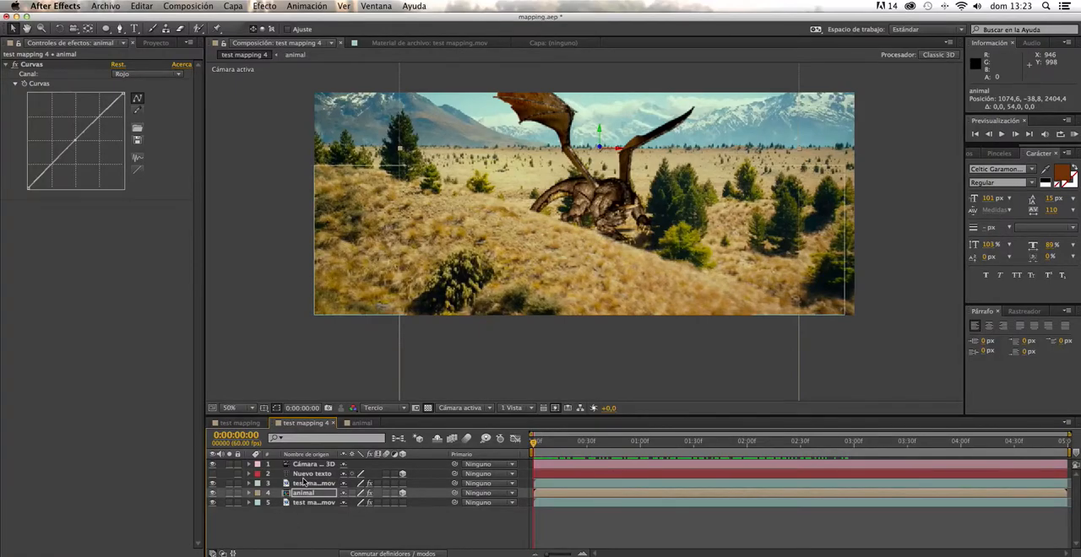
scroll(564, 226, "up", 3)
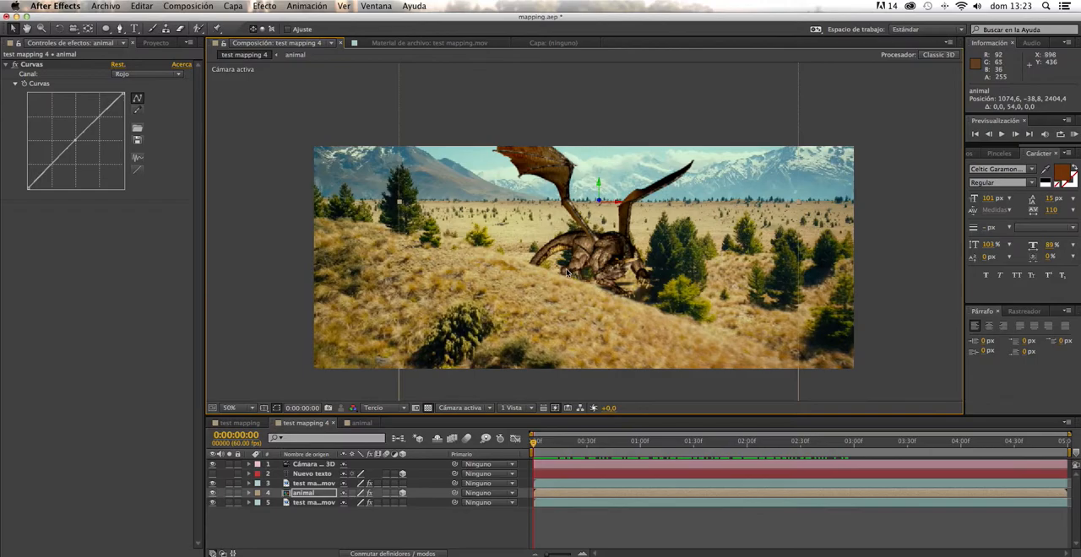
key("space")
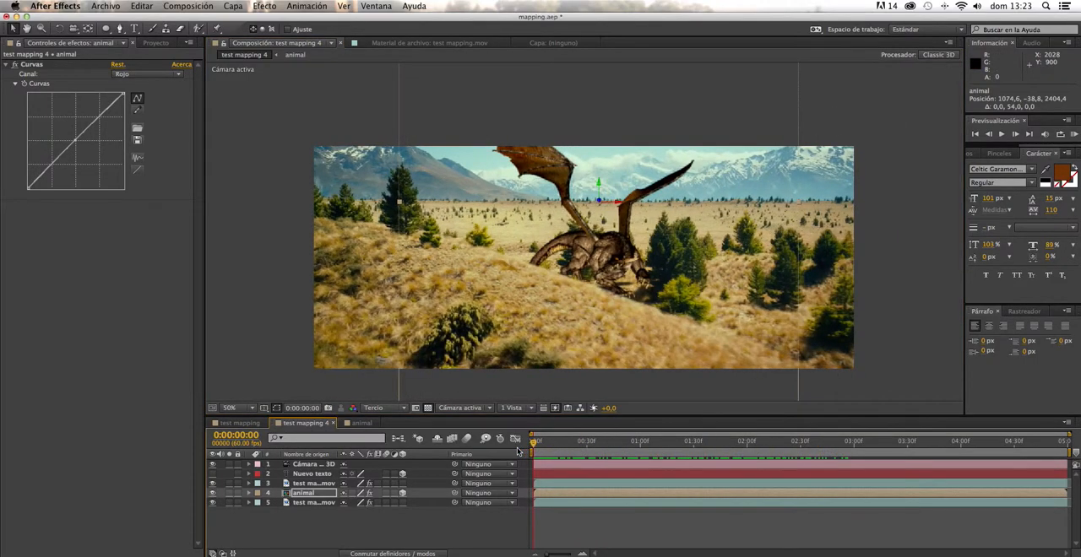
left_click_drag(787, 454, 516, 438)
- Duplicate the animal layer and colorize the copy with Hue/Saturation, using hue 1x+40° and saturation 58
left_click(305, 494)
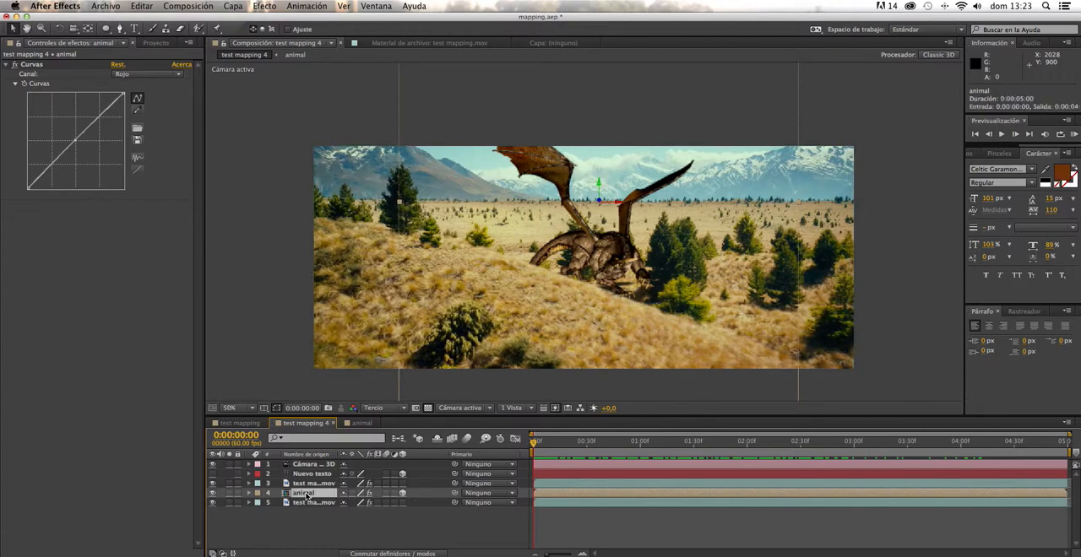
key("super+d")
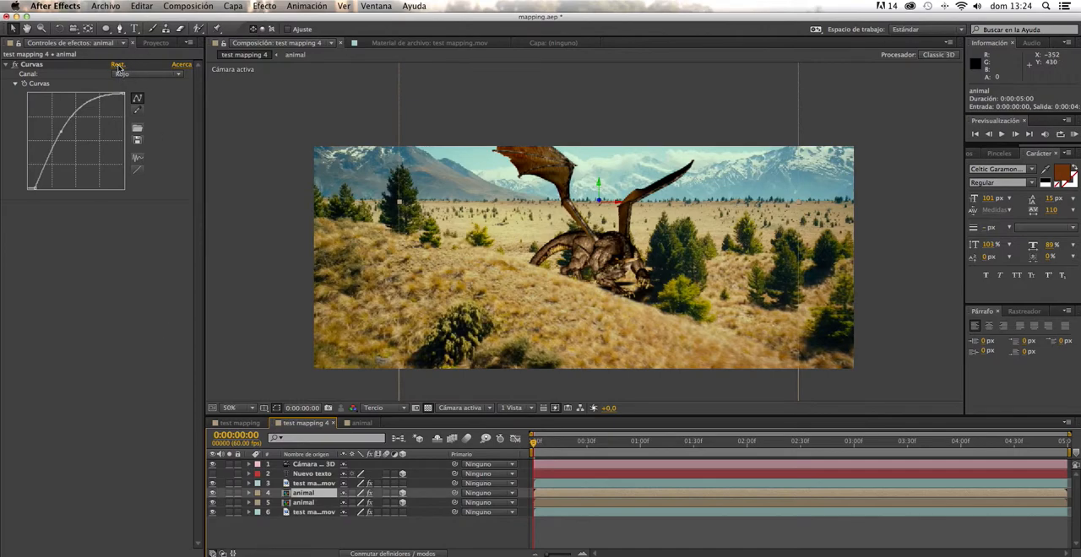
left_click(265, 6)
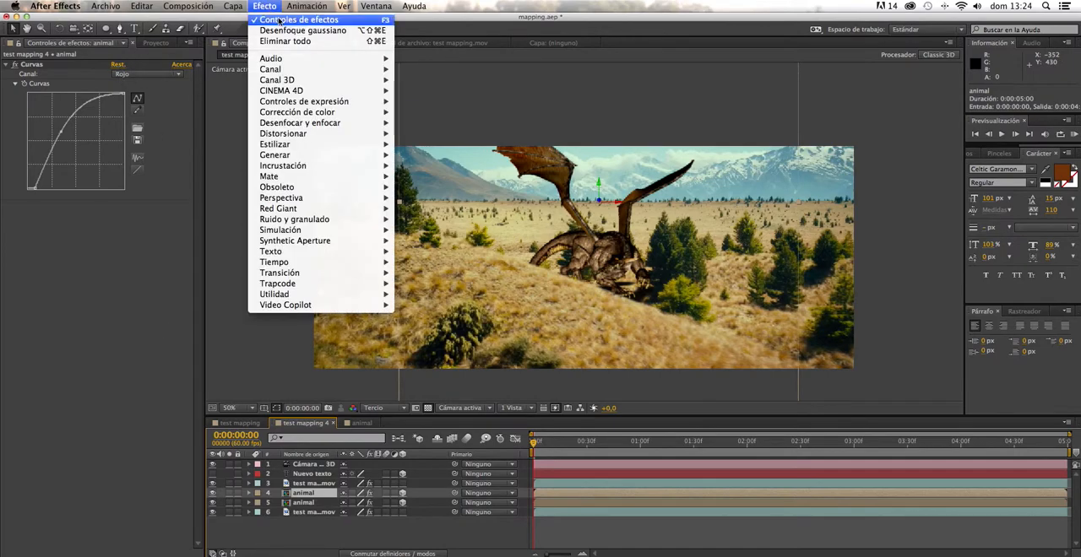
mouse_move(317, 116)
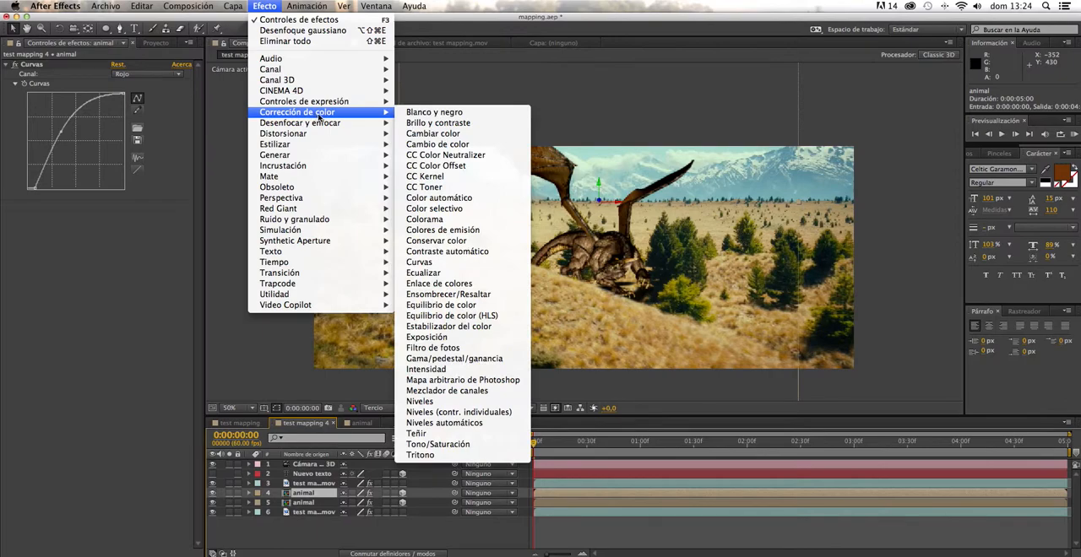
left_click(438, 445)
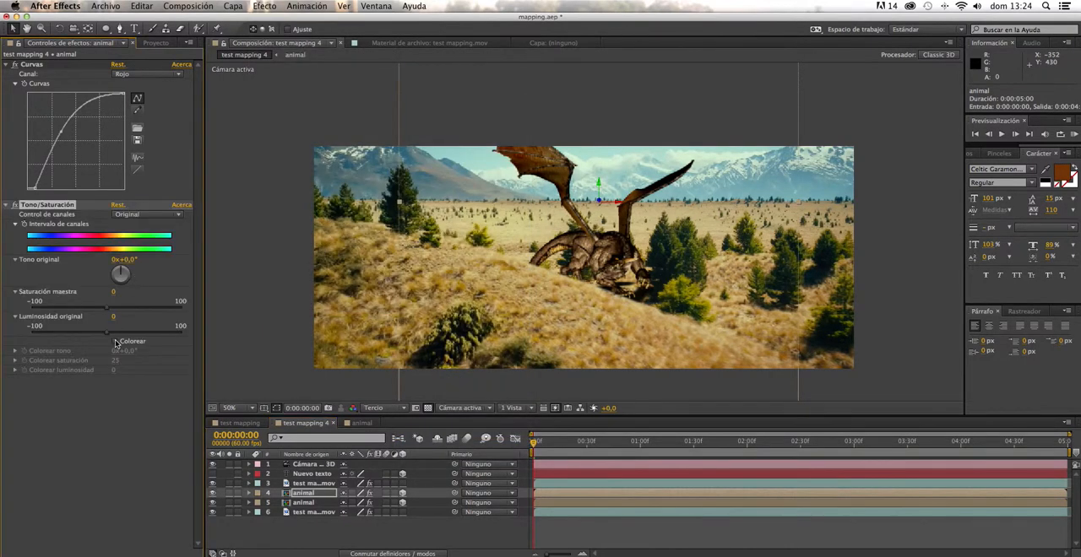
left_click(116, 342)
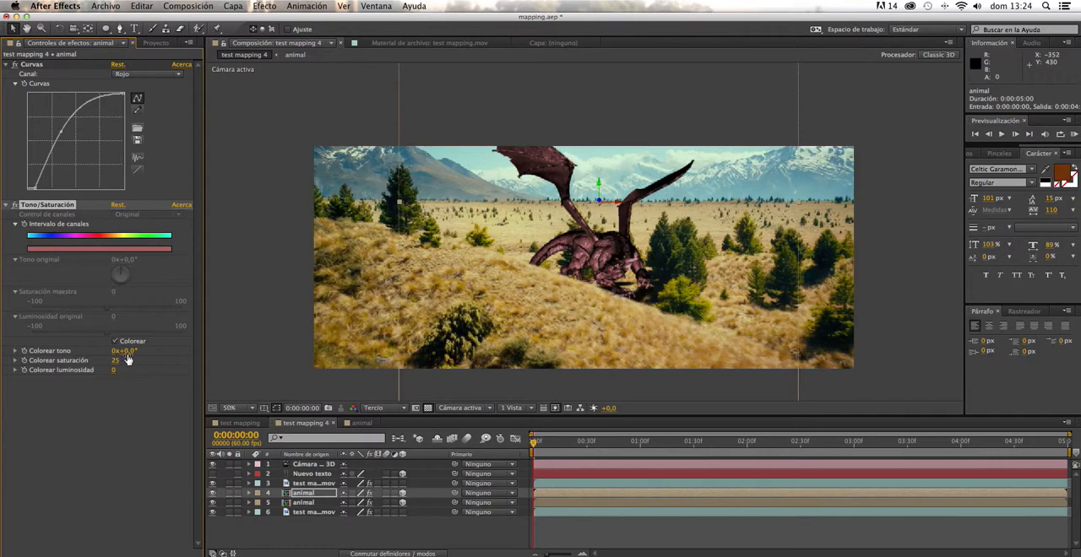
left_click_drag(134, 351, 342, 346)
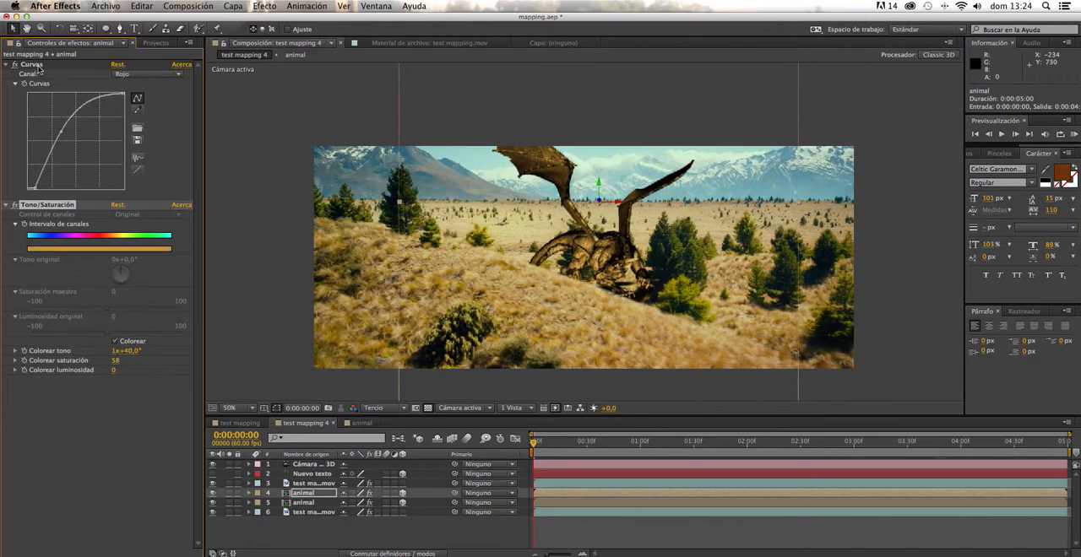
- Reset the dragon copy's Curves effect, raise its red channel slightly, and set the colorize hue to 1x+35°
left_click(121, 65)
left_click(136, 74)
left_click_drag(75, 143, 69, 135)
left_click(135, 95)
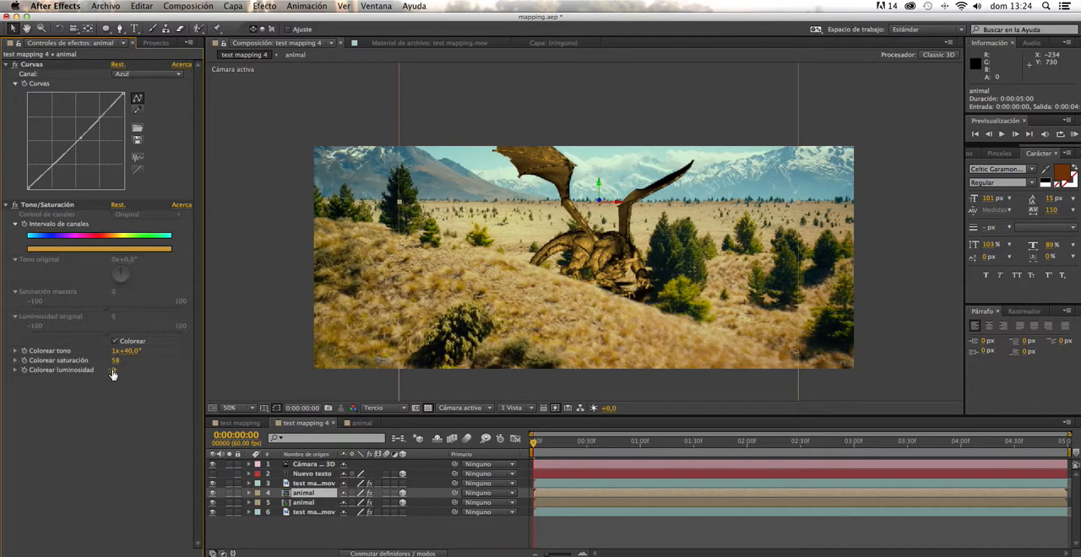
left_click(47, 204)
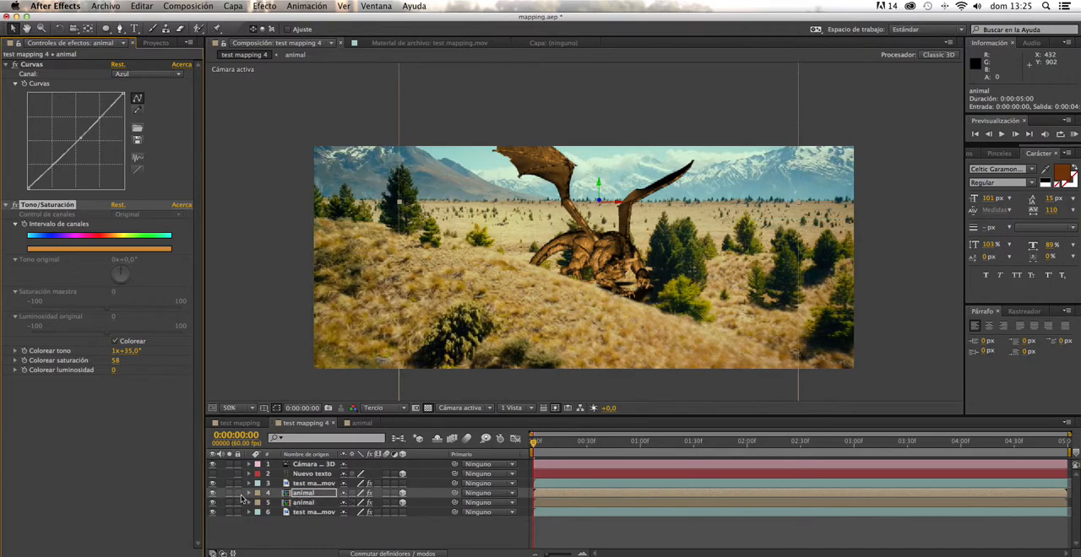
- Set the dragon copy's Z position to 5404.4 and move it to about X -353.7, Y -591 beside the original dragon
left_click(248, 493)
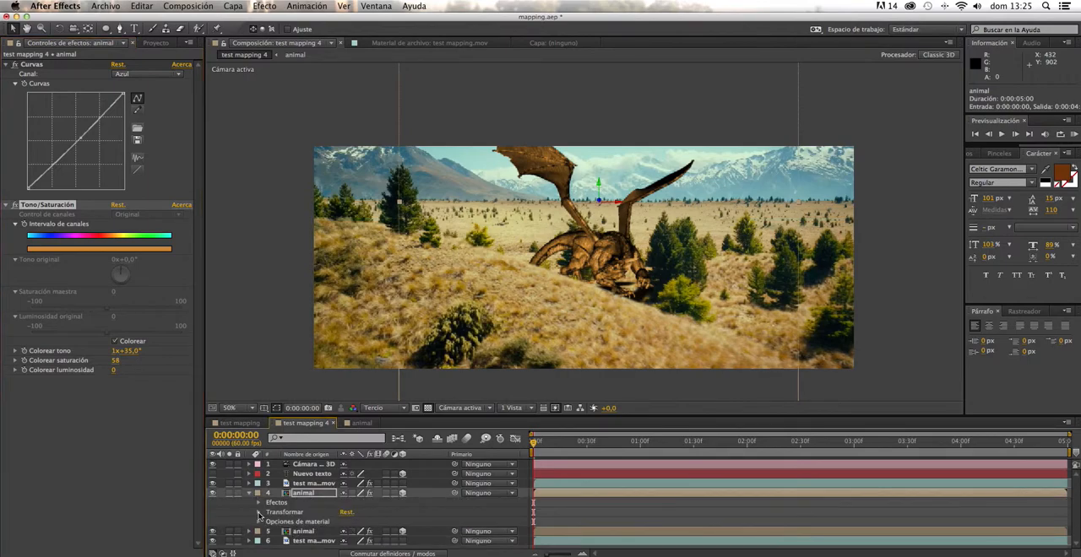
left_click(260, 513)
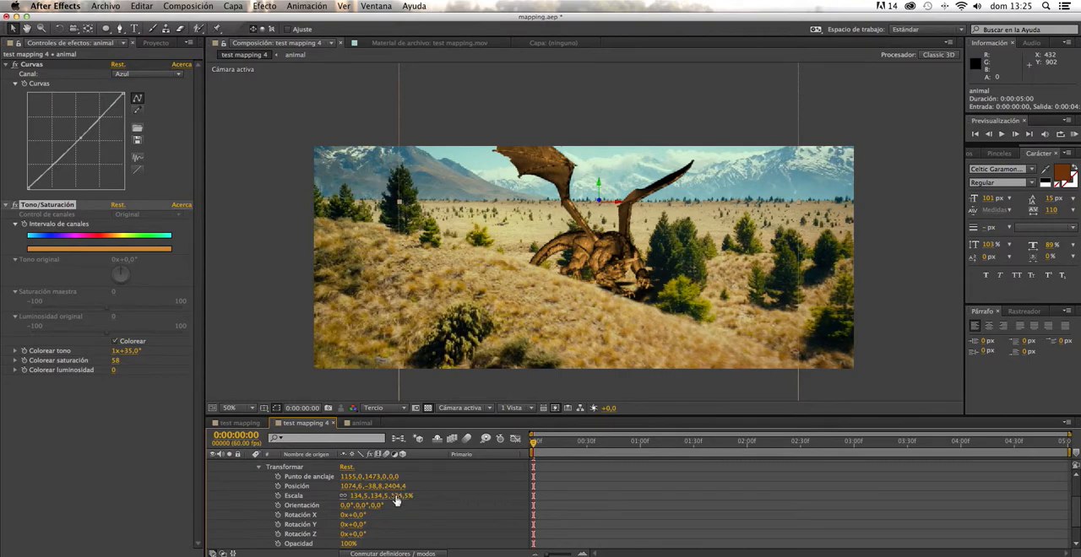
left_click(390, 487)
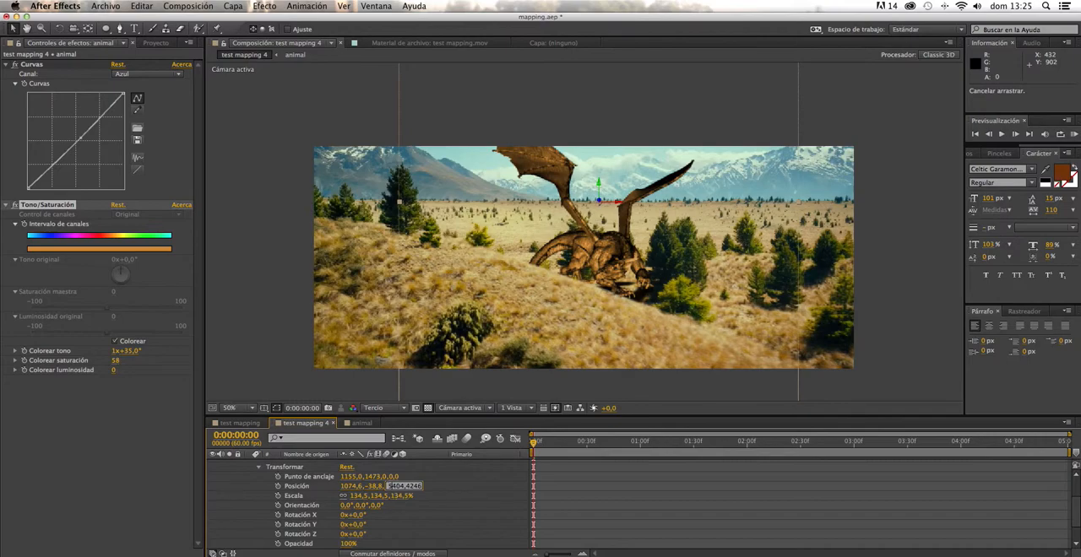
key("Return")
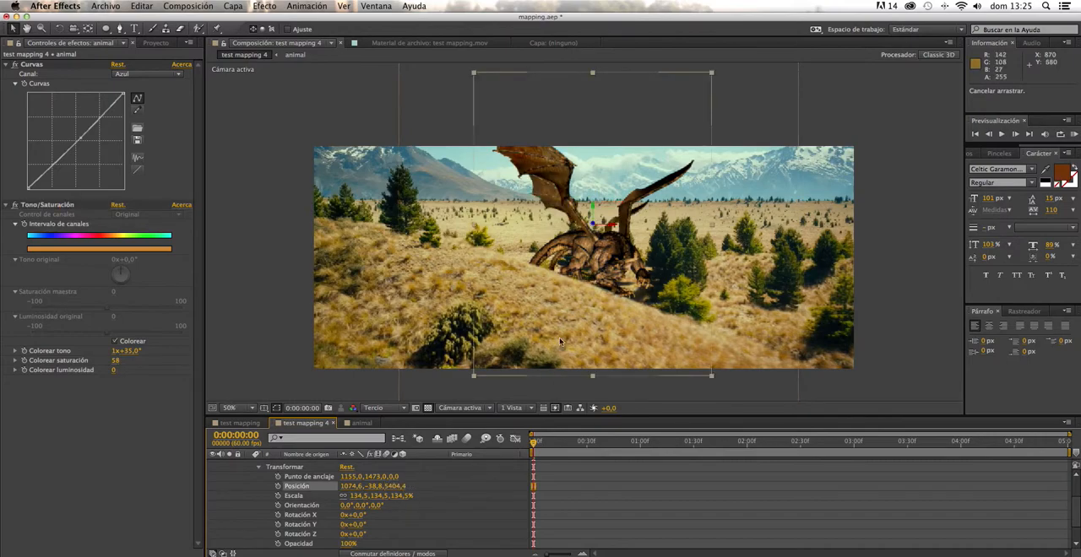
left_click_drag(564, 277, 456, 242)
- Push the dragon copy farther back to Z position 8404.4 and move it to about X -167.6, Y -808.1
left_click(396, 486)
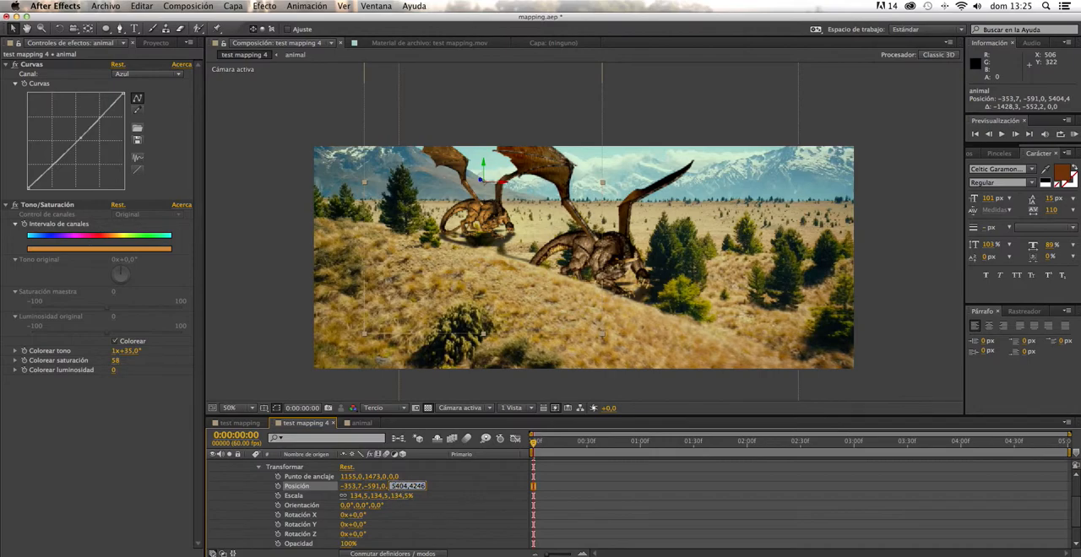
type("8404,4246")
key("Return")
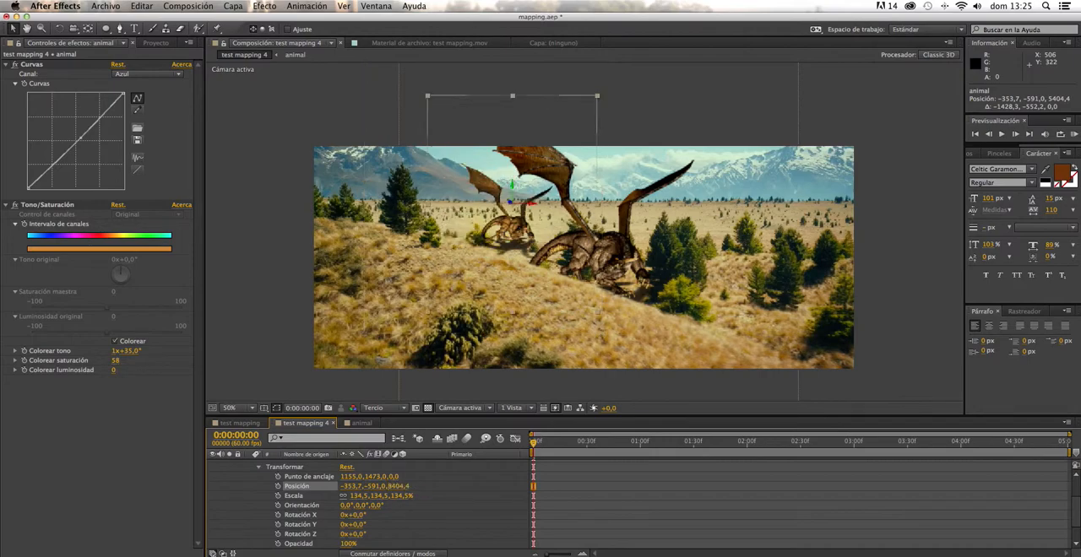
mouse_move(522, 229)
left_mouse_down()
mouse_move(526, 216)
mouse_move(534, 223)
left_mouse_up()
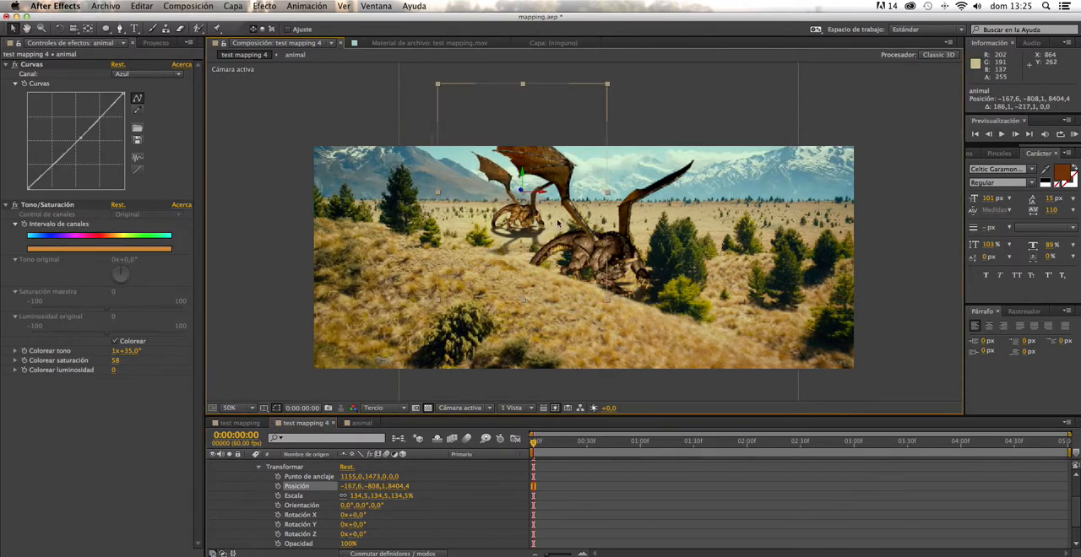
- Flip the dragon copy horizontally and shift it to about X -229.6, Y -746.1 on the distant plain
left_click(233, 6)
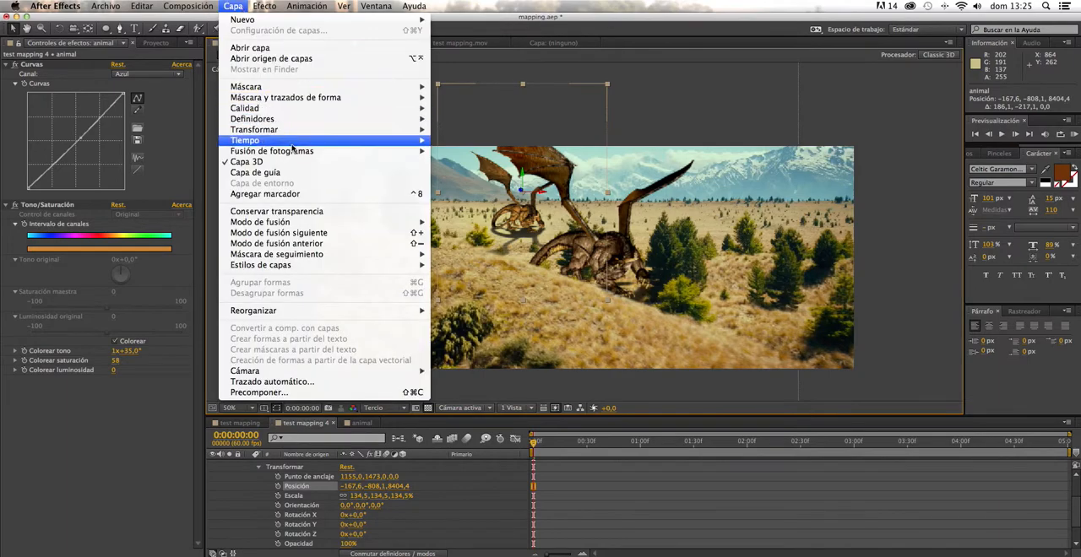
mouse_move(290, 133)
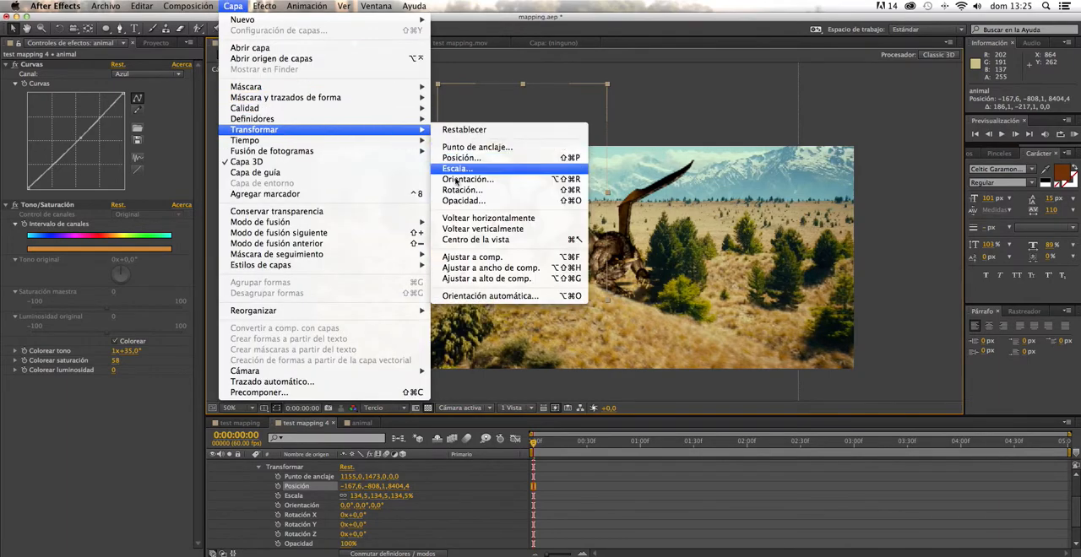
left_click(459, 220)
mouse_move(525, 219)
left_mouse_down()
mouse_move(501, 216)
mouse_move(522, 223)
left_mouse_up()
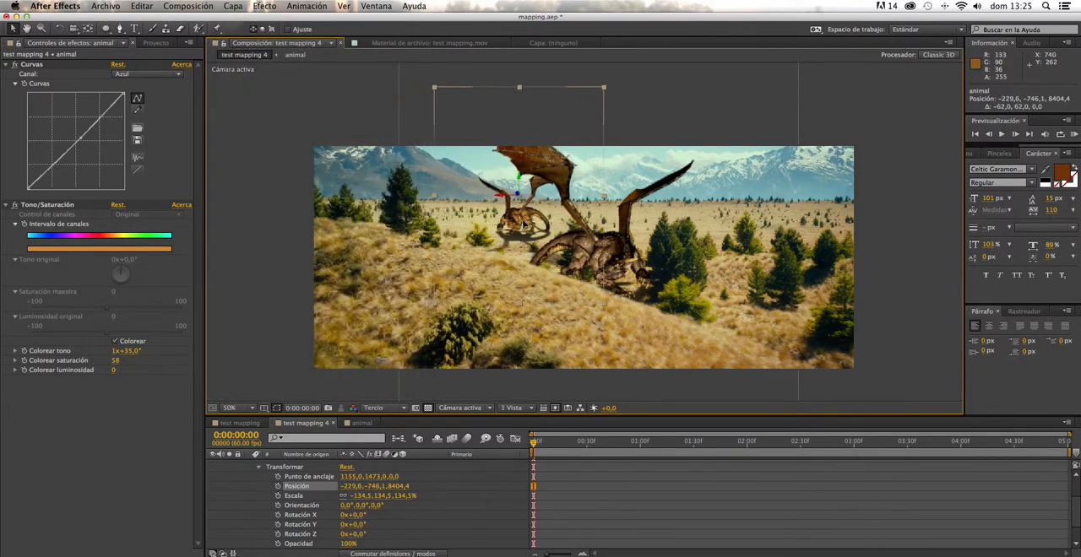
- Examine at several points in the timeline how both dragons track with the landscape and its foreground trees and hill
left_click_drag(535, 447, 839, 458)
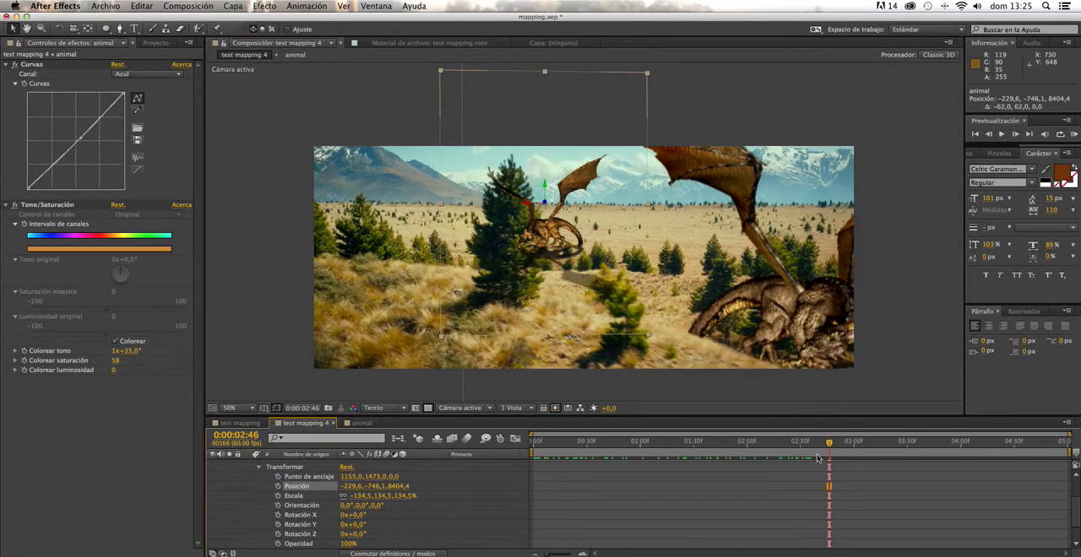
key("space")
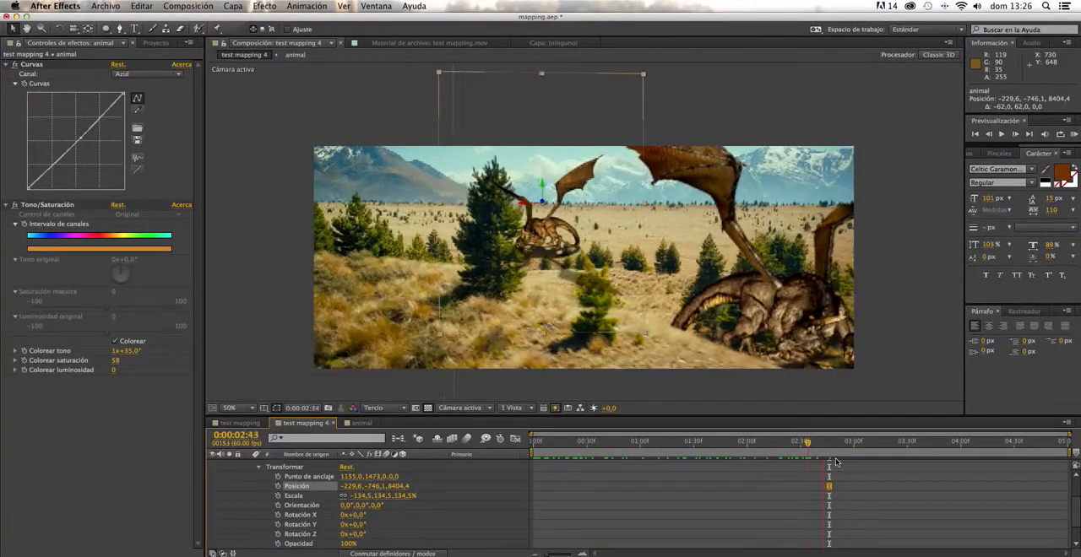
key("space")
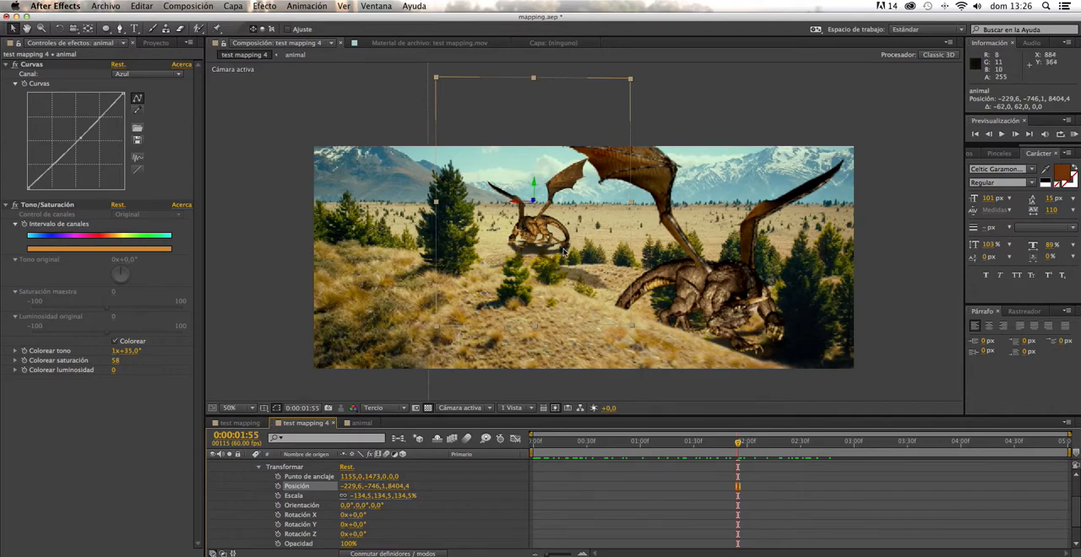
left_click_drag(740, 442, 764, 443)
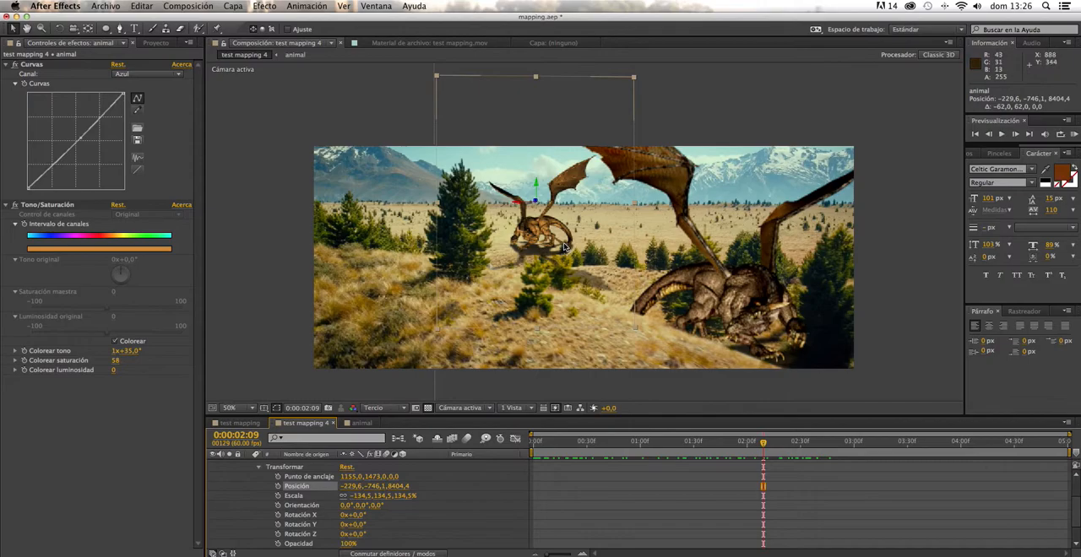
left_click_drag(757, 449, 540, 441)
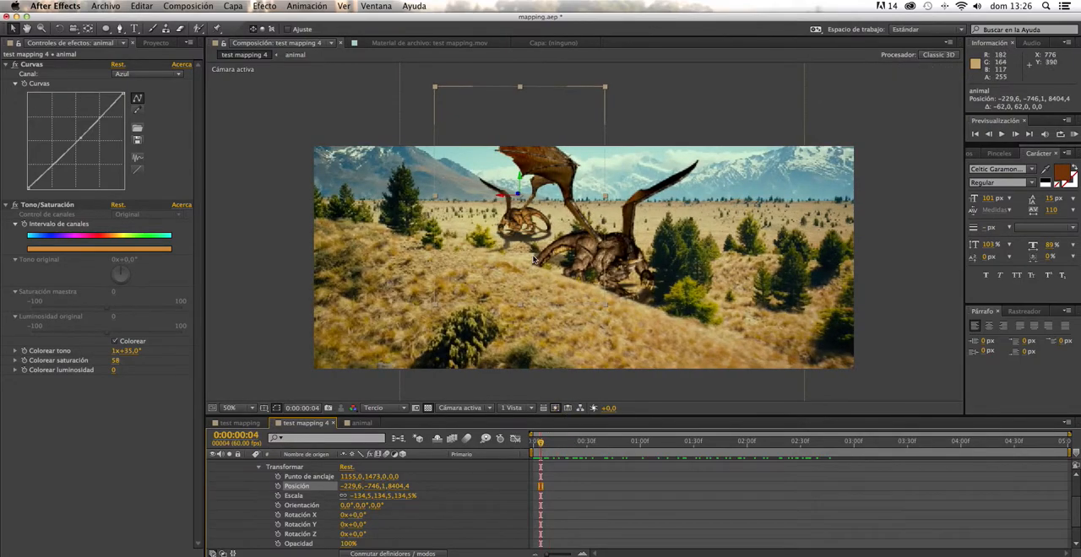
left_click_drag(544, 441, 860, 441)
left_click_drag(859, 443, 740, 443)
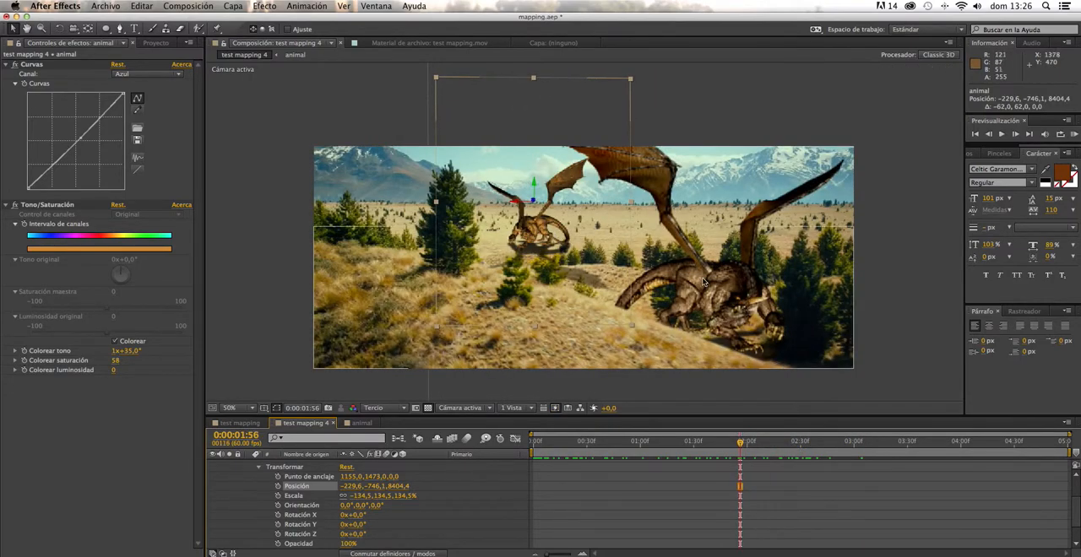
- Set the dragon copy's Z position to 12924.7, then try a scale change and undo it
left_click_drag(740, 443, 688, 434)
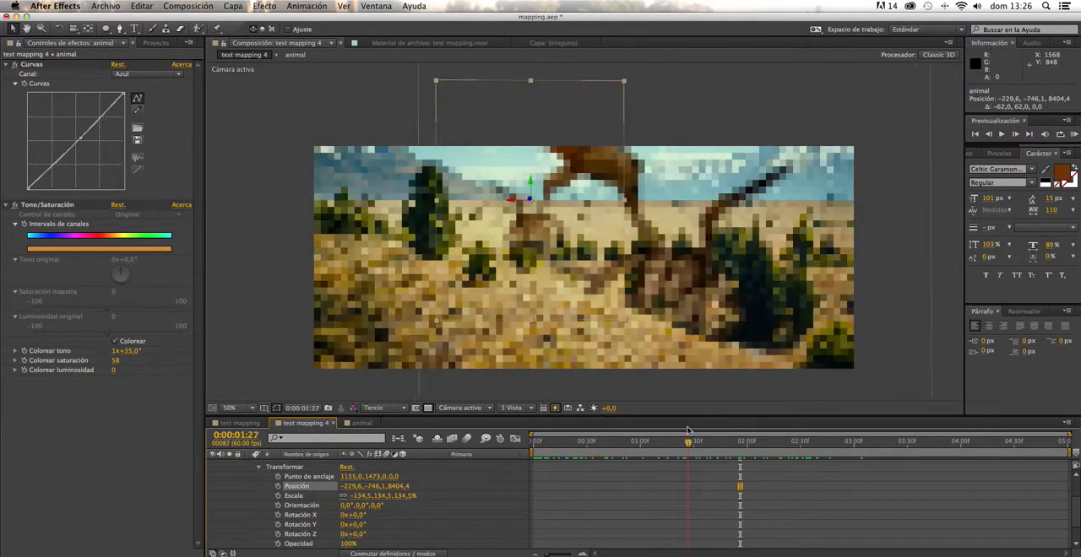
left_click_drag(576, 450, 707, 434)
left_click(403, 487)
type("12924,7")
key("Return")
left_click_drag(400, 496, 412, 496)
key("super+z")
- Push the dragon copy back to about X -1001.9, Y -878.7, Z 13933.9 and change its scale to -105.5, 105.5, 105.5%
left_click(406, 488)
left_click_drag(520, 226, 522, 210)
type("13919,4")
key("Return")
left_click_drag(400, 497, 363, 496)
left_click_drag(521, 208, 512, 217)
left_click_drag(707, 442, 530, 445)
left_click_drag(509, 209, 517, 224)
left_click_drag(534, 443, 488, 431)
key("space")
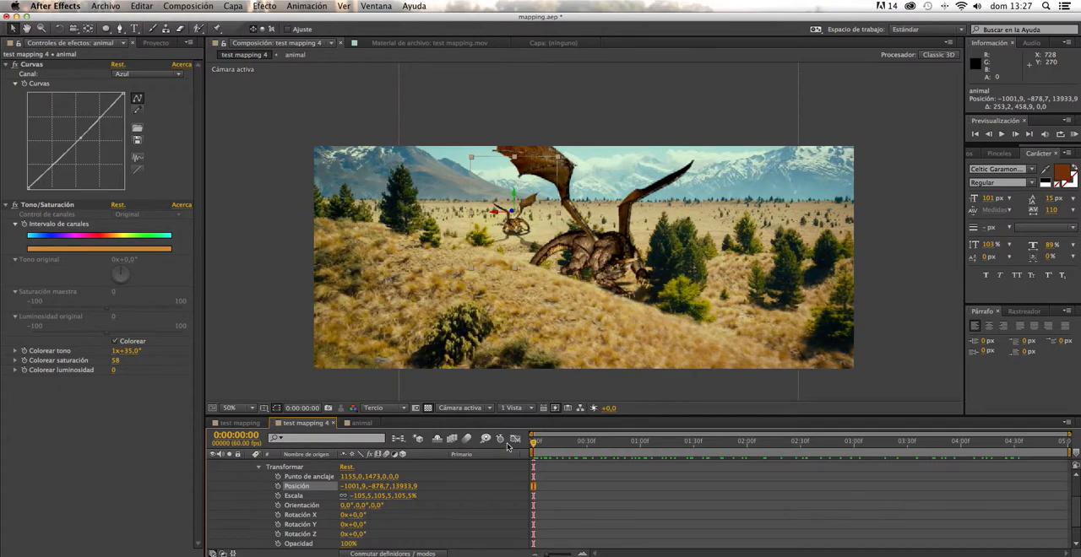
left_click(267, 250)
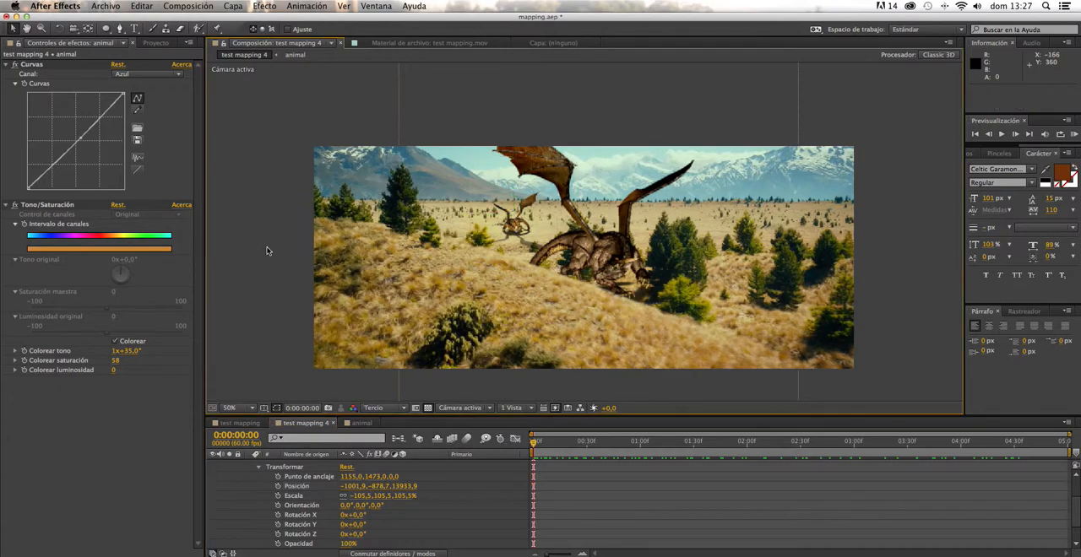
- Add PINO.png to test mapping 4 above the upper footage layer and make it a 3D layer at X 1198, Y 575
left_click_drag(541, 446, 842, 469)
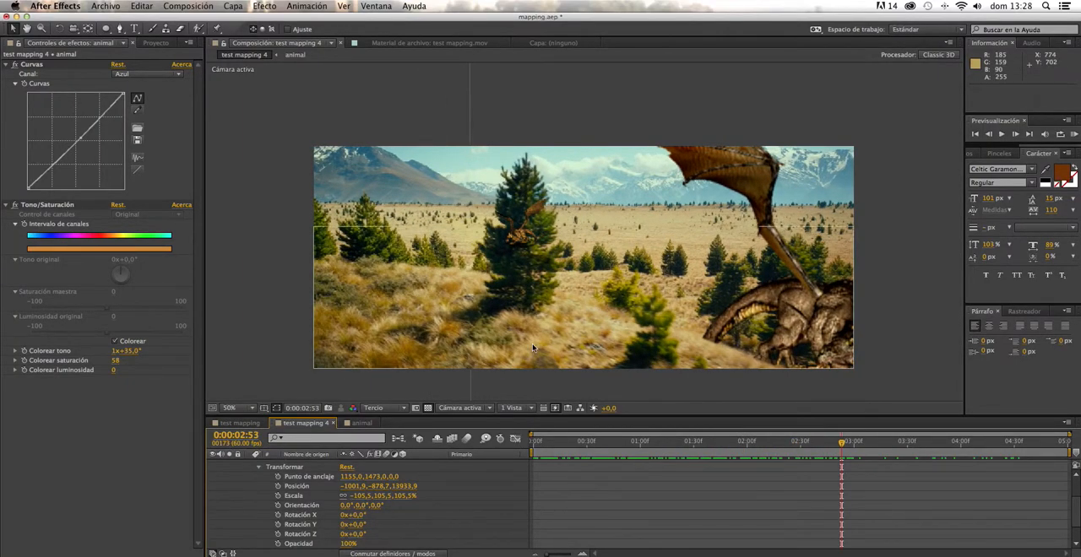
left_click_drag(844, 445, 756, 428)
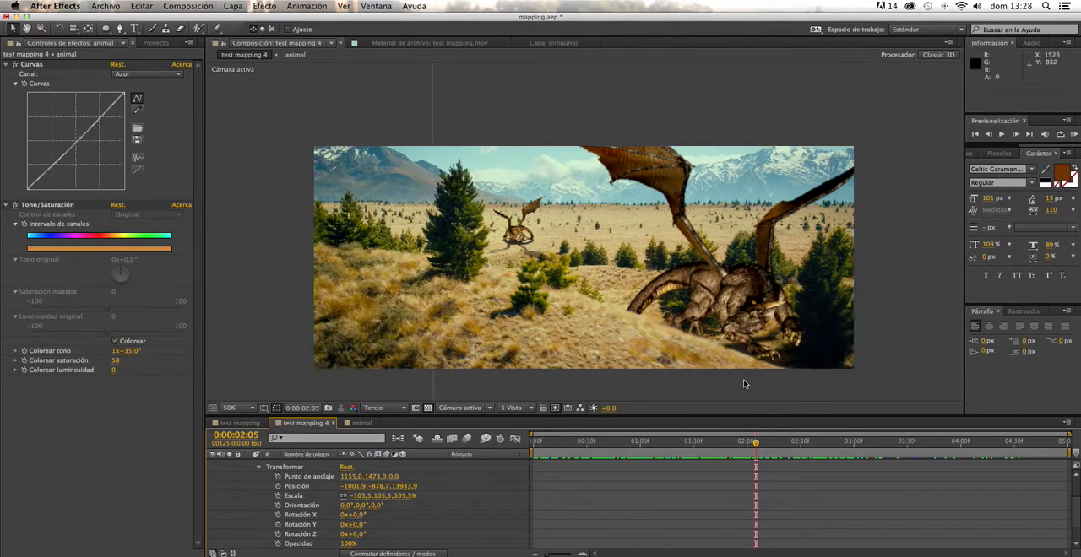
key("space")
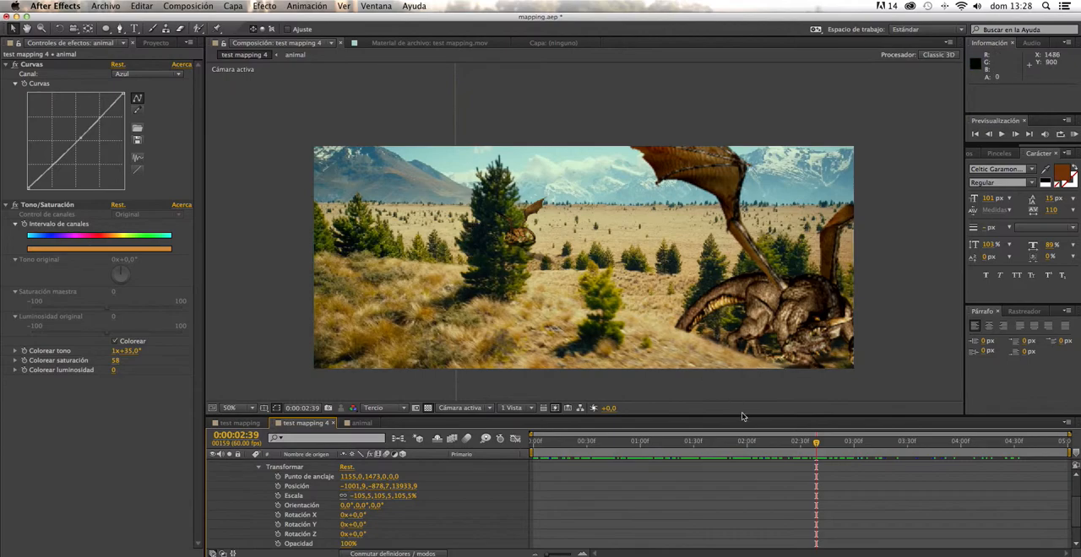
left_click(155, 43)
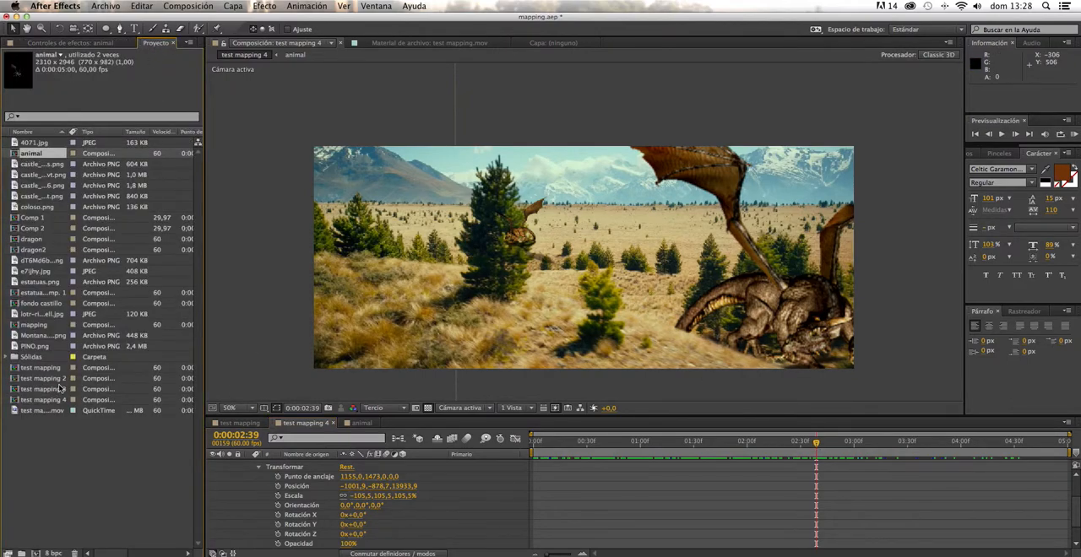
left_click_drag(794, 445, 572, 442)
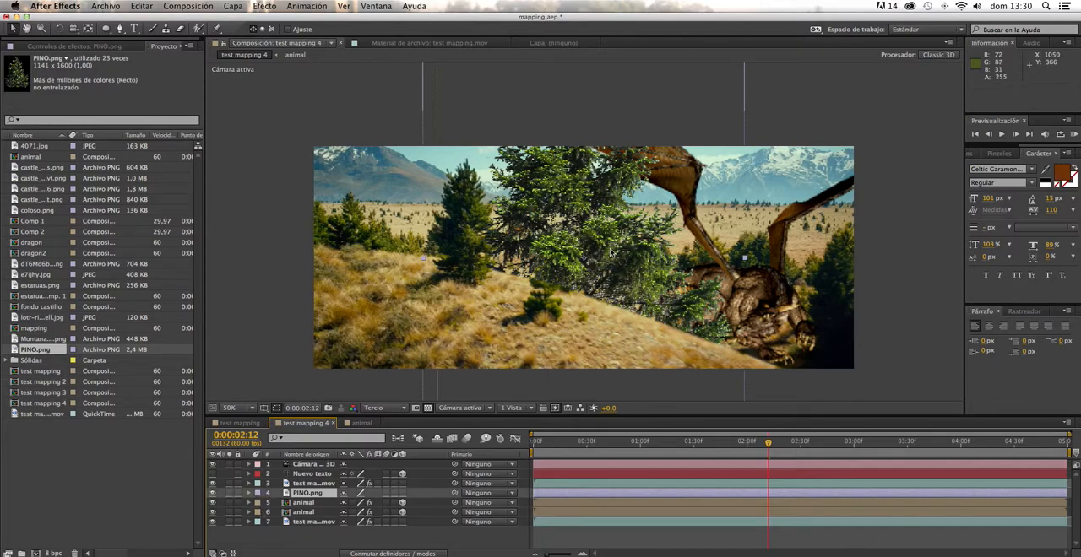
left_click_drag(606, 243, 664, 282)
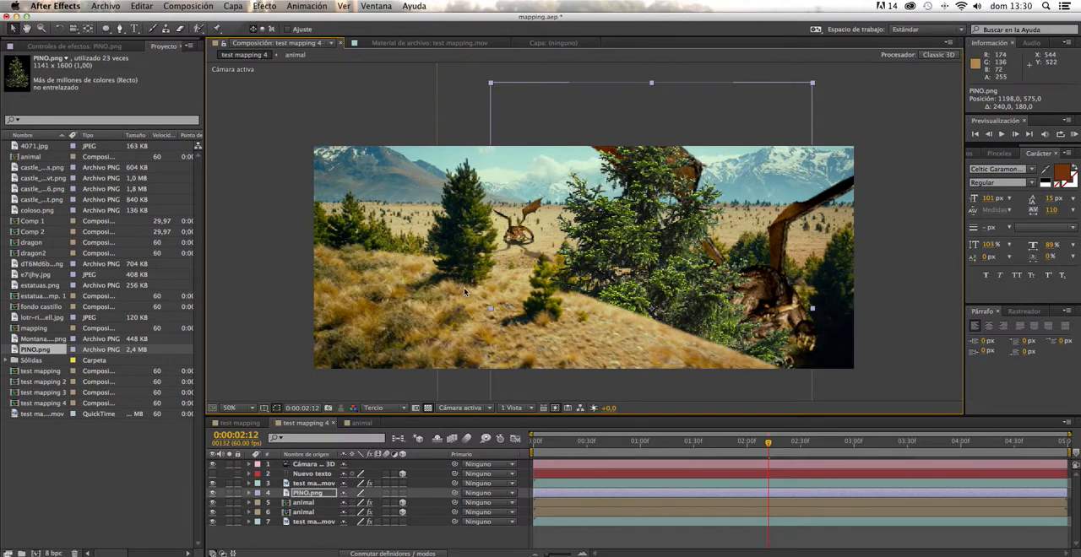
left_click_drag(323, 496, 324, 483)
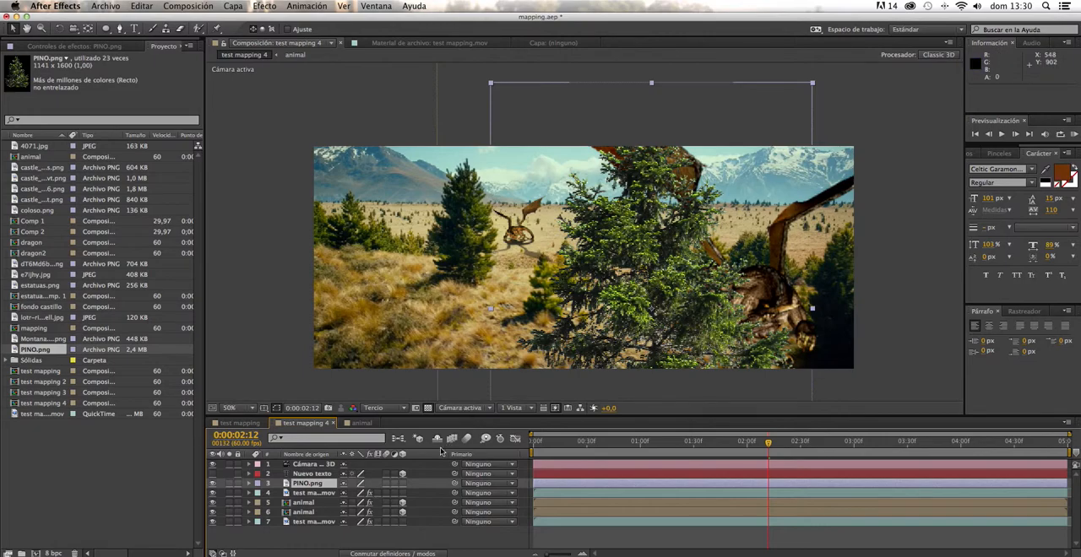
left_click(404, 485)
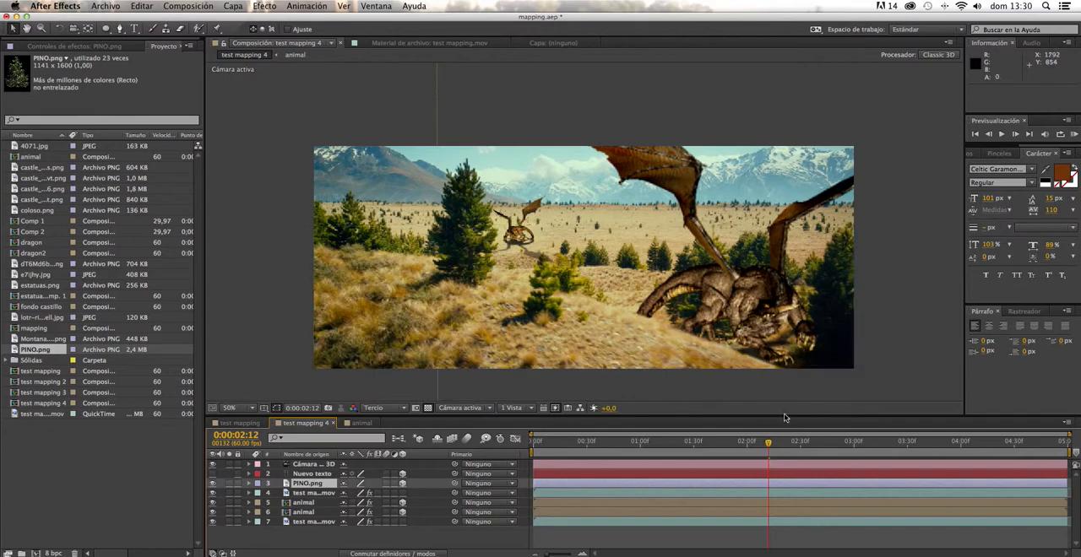
- Push the pine back into the scene and move it to about X -110.4, Y -33.9, Z 5416.7 in front of the distant dragon
left_click_drag(706, 445, 592, 445)
left_click_drag(745, 355, 101, 149)
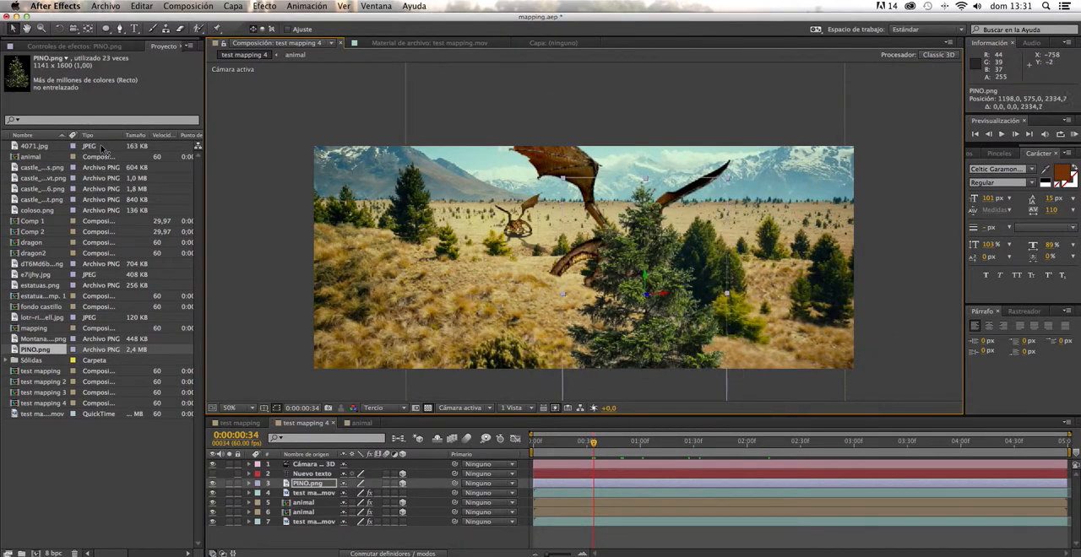
left_click_drag(649, 300, 279, 164)
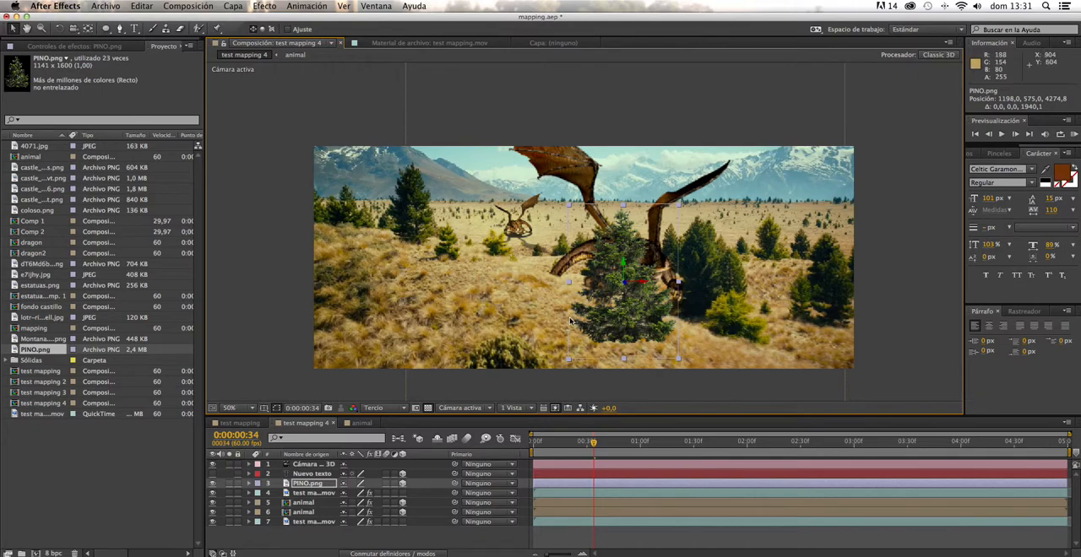
left_click_drag(634, 323, 438, 241)
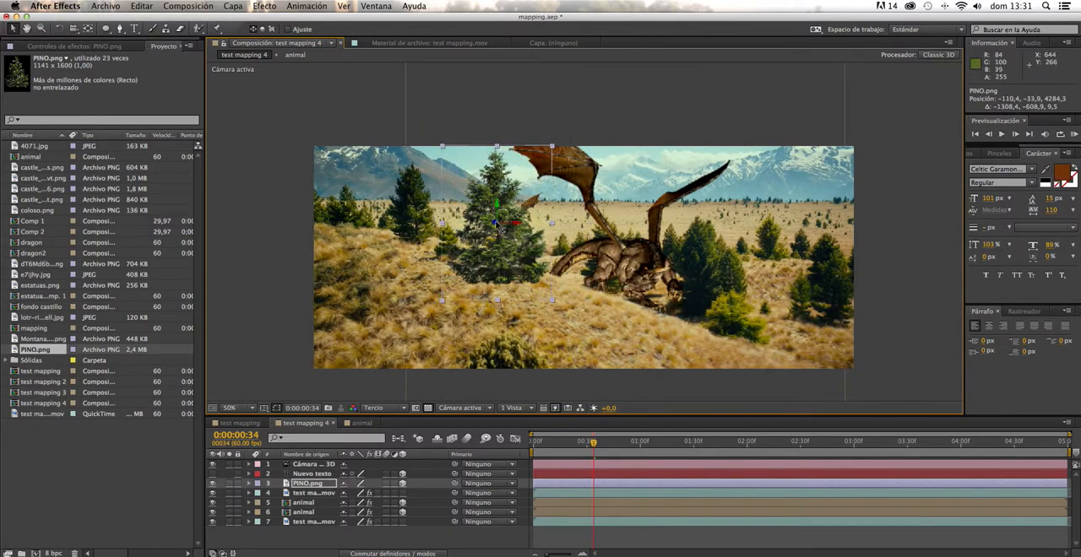
left_click_drag(498, 225, 454, 445)
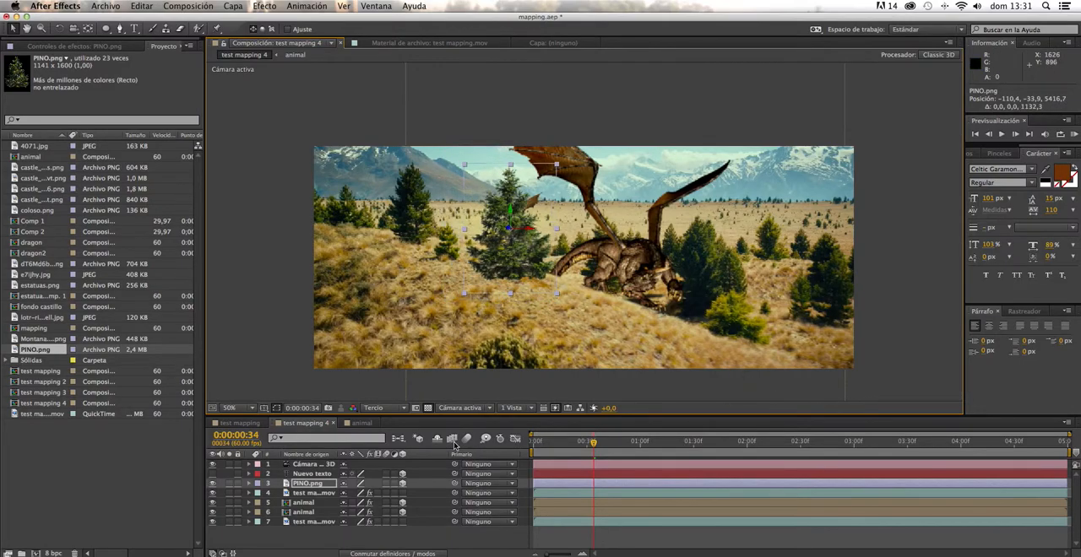
- Move the pine over the real tall tree at the first frame, to about X -3629, Y -739.9, Z 12216.4
left_click_drag(541, 445, 751, 476)
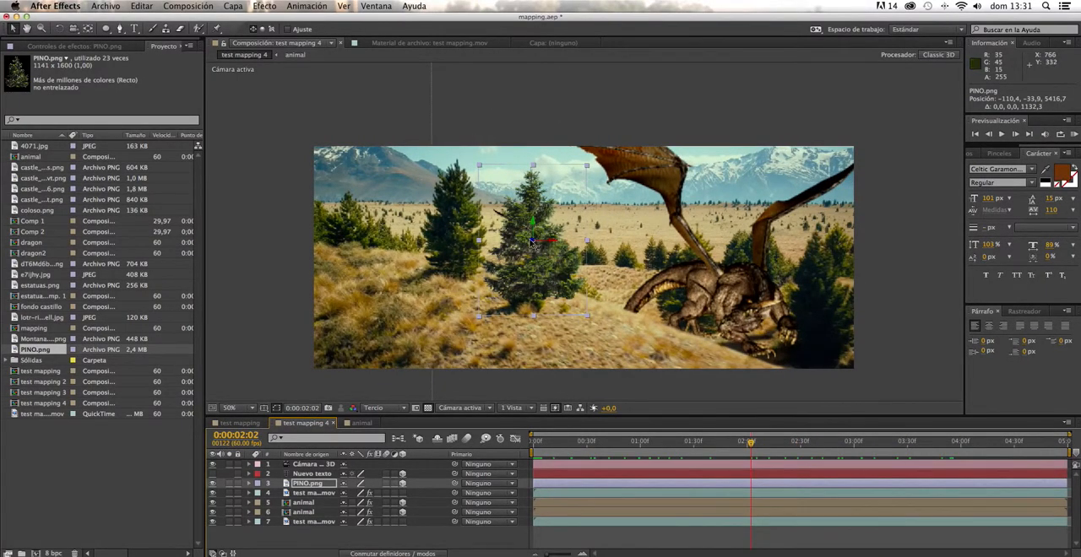
left_click_drag(533, 242, 477, 240)
left_click_drag(750, 443, 532, 443)
left_click(249, 484)
left_click_drag(393, 489, 398, 493)
left_click_drag(493, 256, 403, 234)
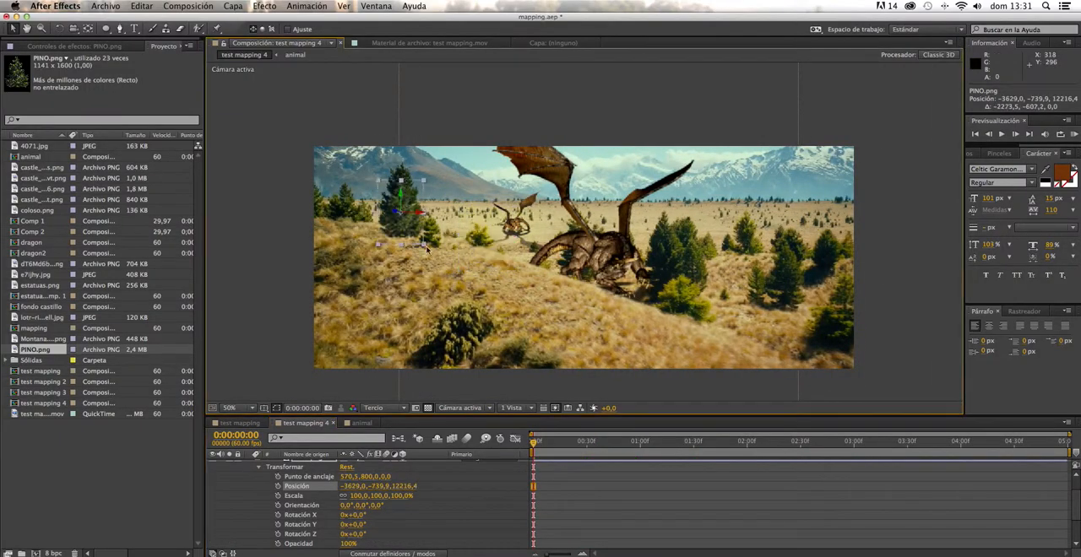
- Set the pine's Z position to 7216.4 and realign it with the real tree at a later frame
left_click_drag(532, 443, 724, 442)
left_click(406, 486)
type("7216,4")
key("Return")
left_click_drag(283, 207, 436, 240)
- Bring the pine closer by lowering its Z position and realign it with the real tree at the first frame
left_click_drag(724, 442, 533, 442)
left_click_drag(405, 486, 139, 487)
left_click_drag(427, 224, 384, 209)
mouse_move(533, 442)
left_mouse_down()
mouse_move(731, 473)
mouse_move(533, 442)
left_mouse_up()
left_click_drag(389, 215, 422, 223)
- Bring the pine even closer, reduce its scale to 38.5, 34.5, 30% and reposition it over the real tree
left_click_drag(532, 443, 827, 442)
left_click_drag(405, 486, 253, 486)
left_click_drag(414, 219, 516, 235)
left_click_drag(826, 442, 748, 443)
left_click_drag(400, 486, 253, 486)
left_click_drag(356, 496, 321, 496)
left_click_drag(367, 199, 457, 223)
- Fine-tune the pine's match to the real tree at several frames, ending at X -194.5, Y 40.4, Z 1615.6
left_click_drag(748, 442, 970, 442)
left_click_drag(397, 486, 361, 497)
left_click_drag(970, 443, 803, 445)
left_click_drag(412, 209, 441, 226)
left_click_drag(803, 443, 707, 443)
left_click_drag(471, 183, 487, 160)
left_click_drag(708, 442, 736, 442)
left_click_drag(440, 221, 448, 215)
left_click_drag(736, 442, 709, 446)
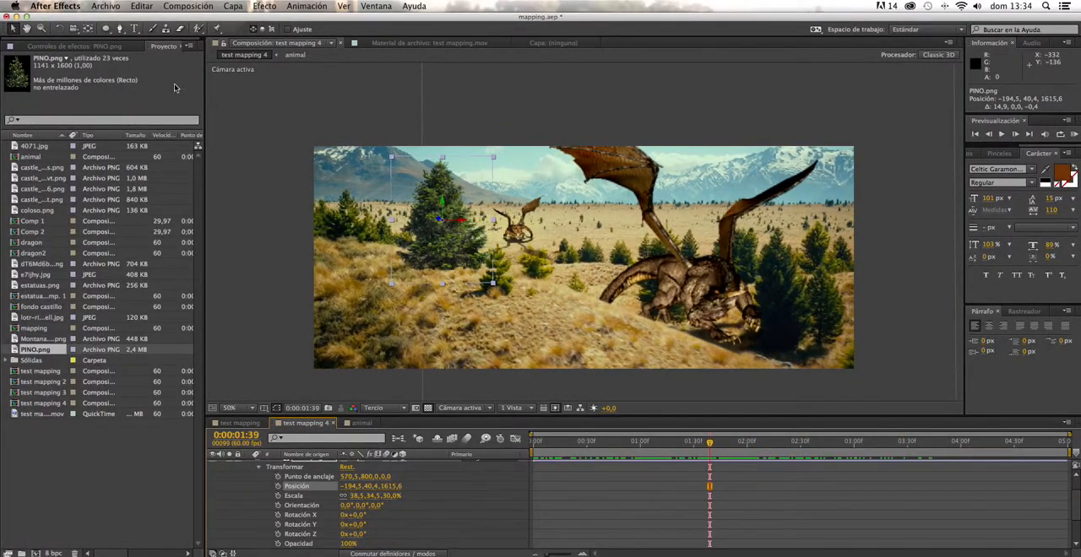
- Add a Curvas effect to the pine and darken it by shifting the RGB black point inward and lowering the midtones
left_click(229, 7)
mouse_move(265, 8)
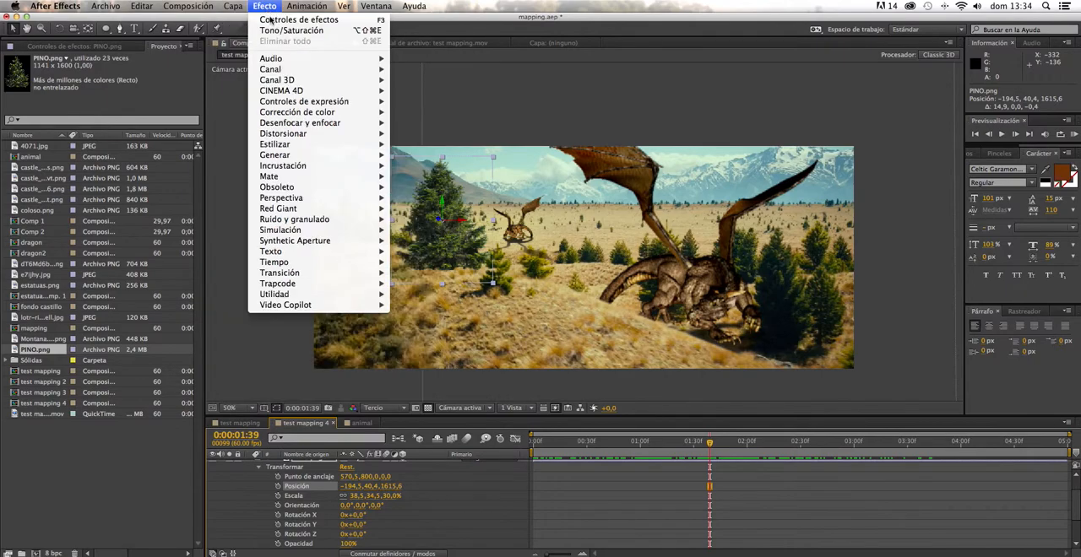
mouse_move(320, 113)
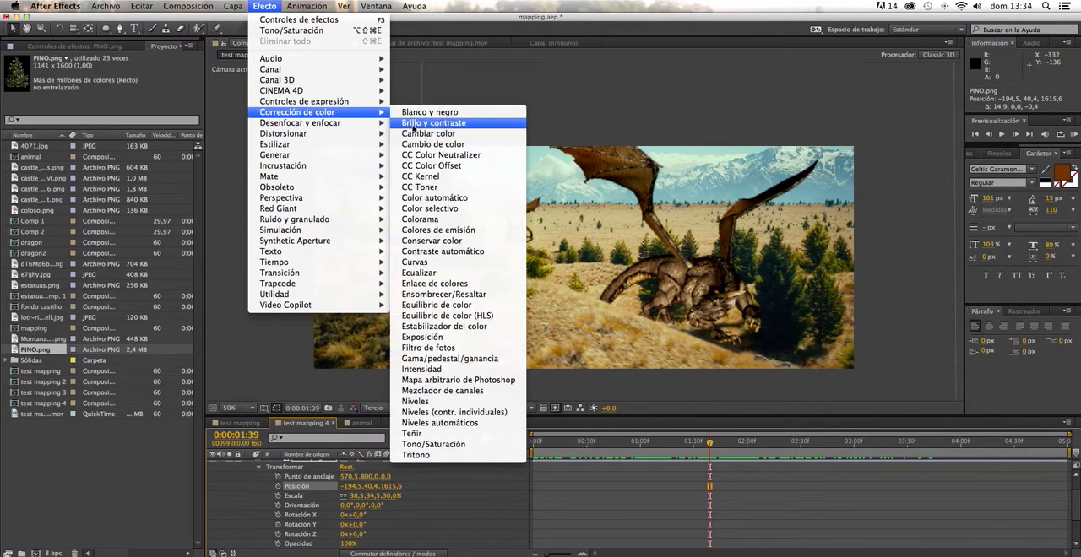
left_click(426, 262)
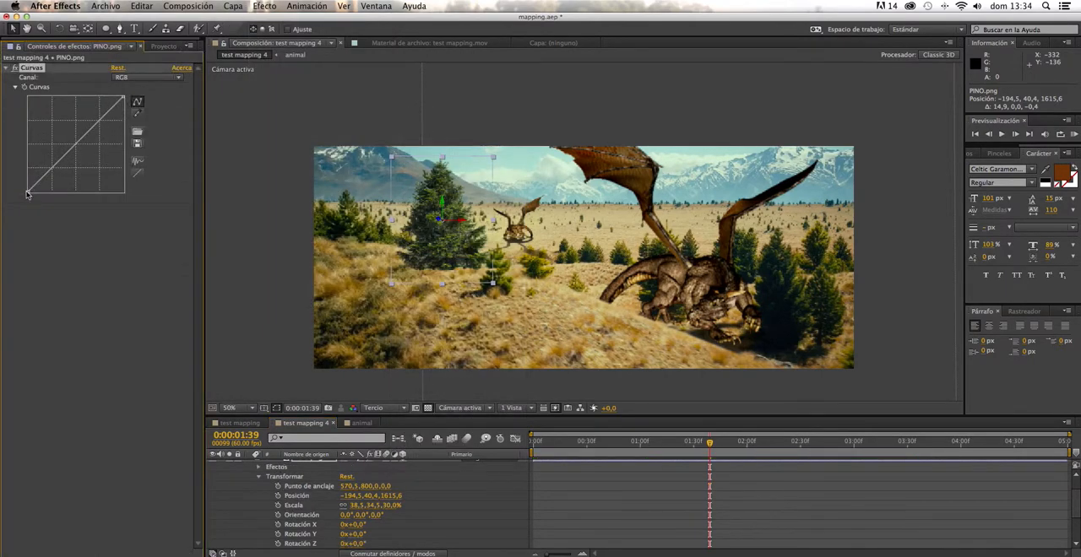
left_click_drag(28, 192, 36, 199)
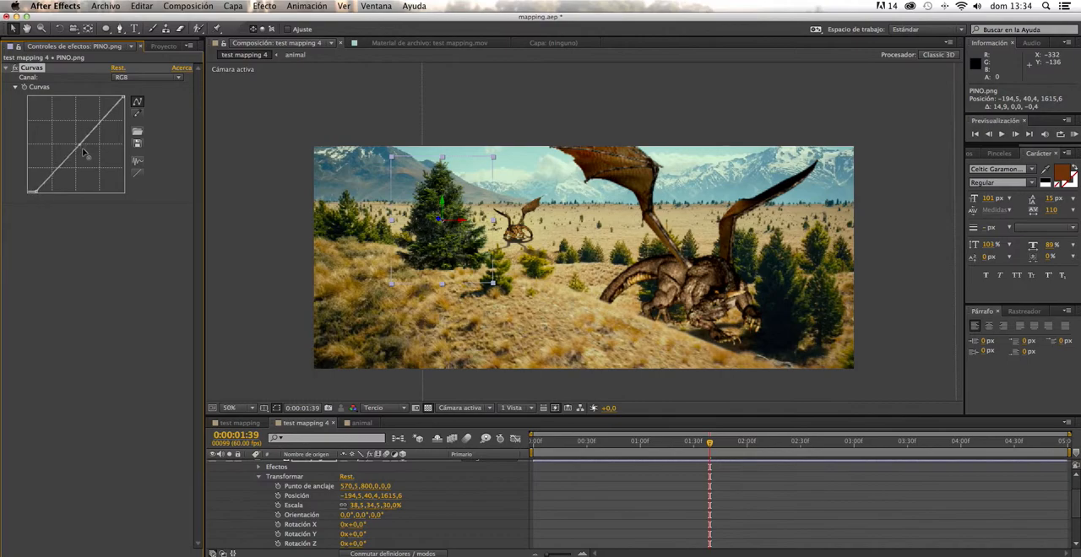
left_click_drag(79, 147, 74, 141)
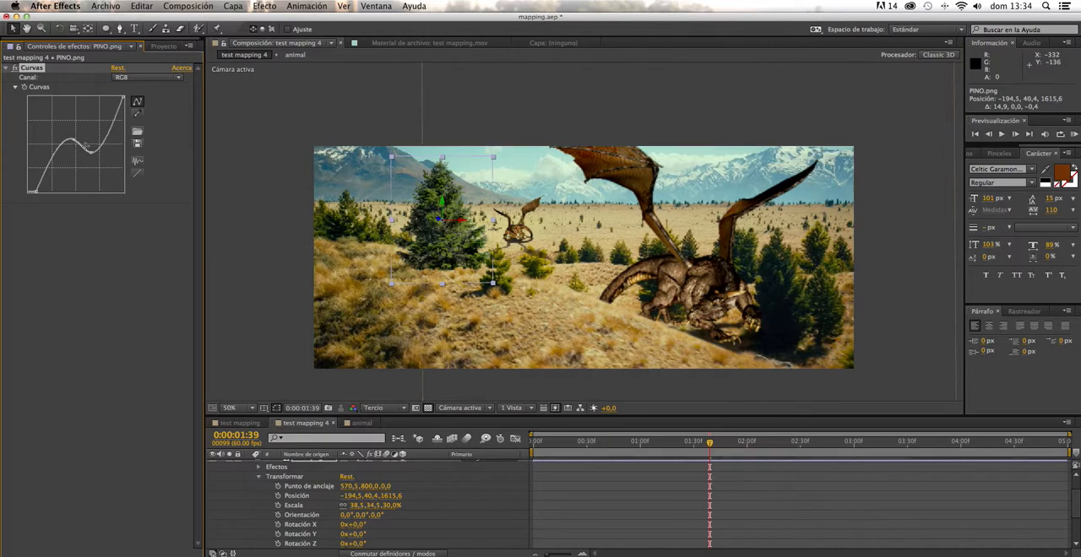
key("super+z")
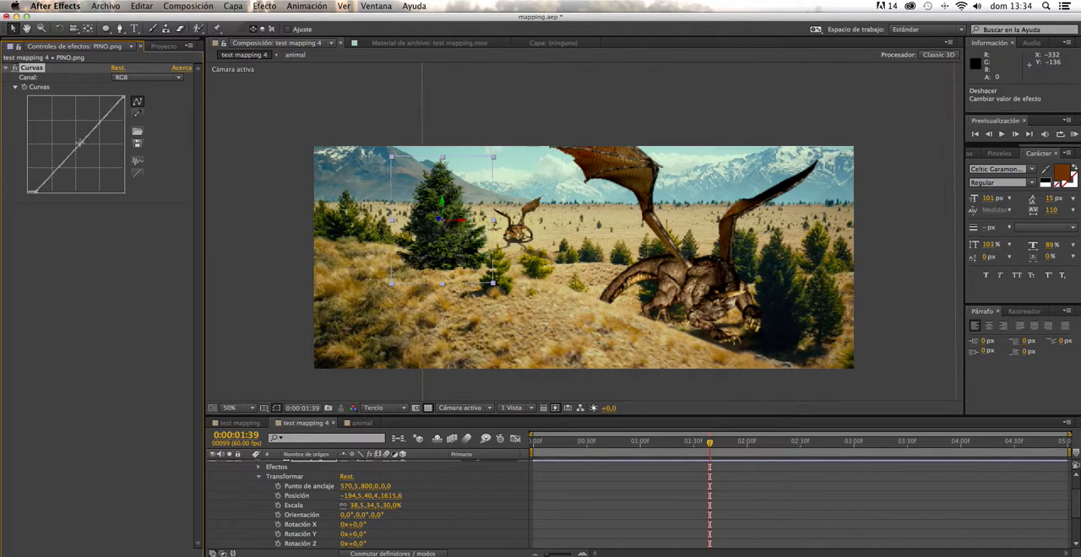
left_click_drag(81, 144, 87, 148)
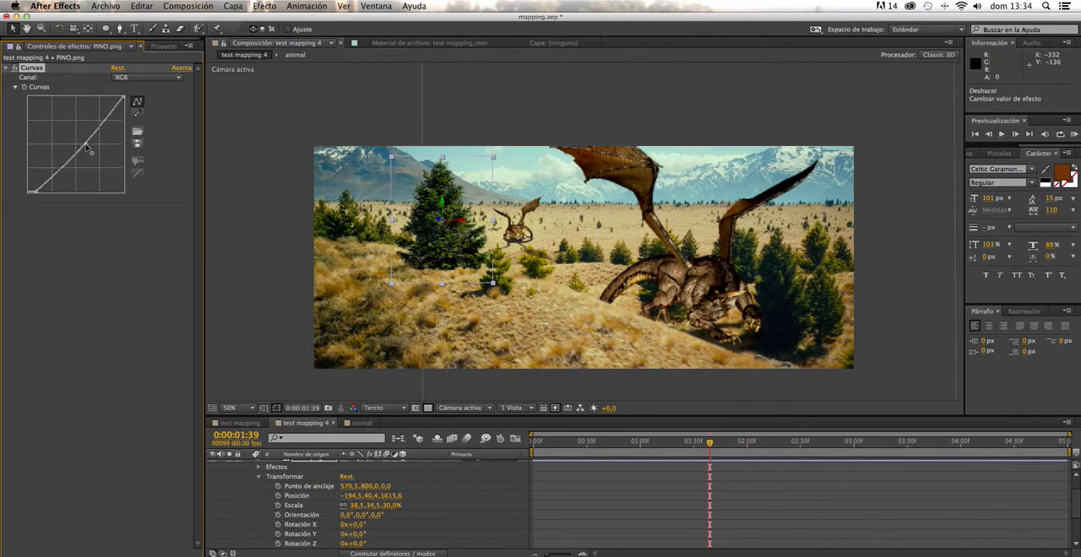
left_click(240, 274)
- Preview the darkened pine along the timeline and apply CC Radial Fast Blur to it at 0:00:02:49
left_click_drag(709, 441, 757, 463)
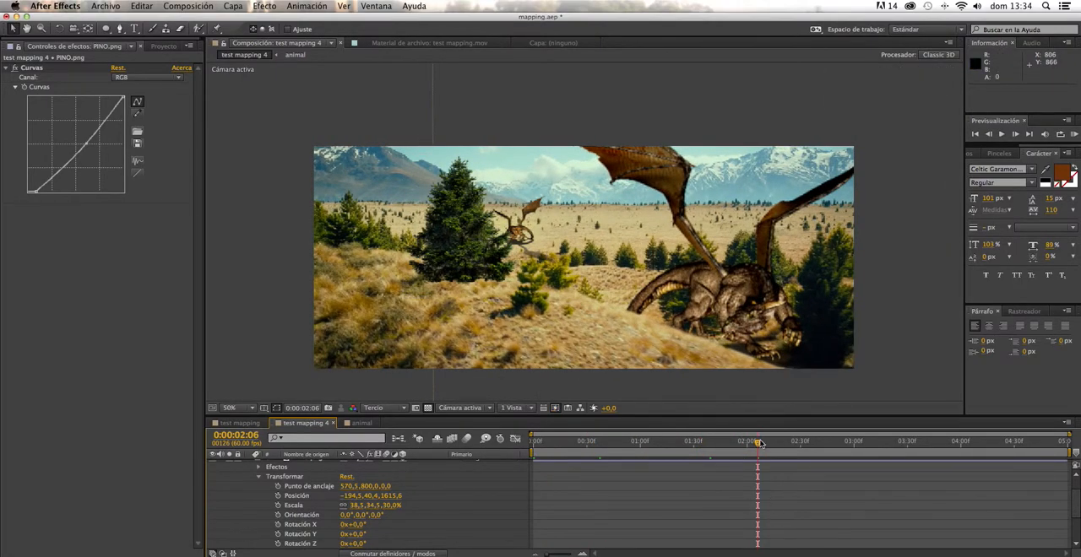
key("space")
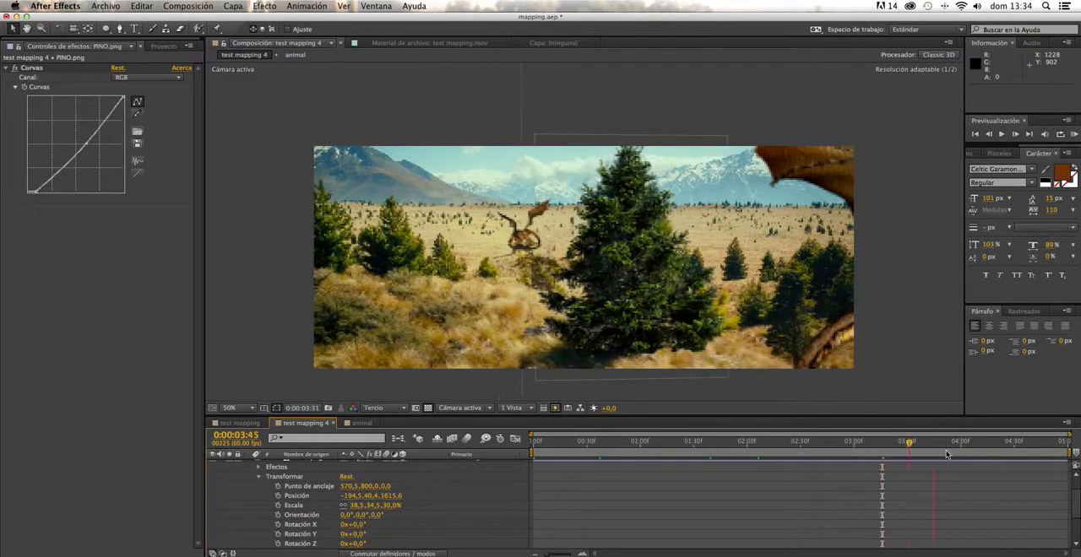
left_click_drag(884, 441, 724, 455)
mouse_move(838, 459)
left_mouse_down()
mouse_move(856, 458)
mouse_move(835, 459)
left_mouse_up()
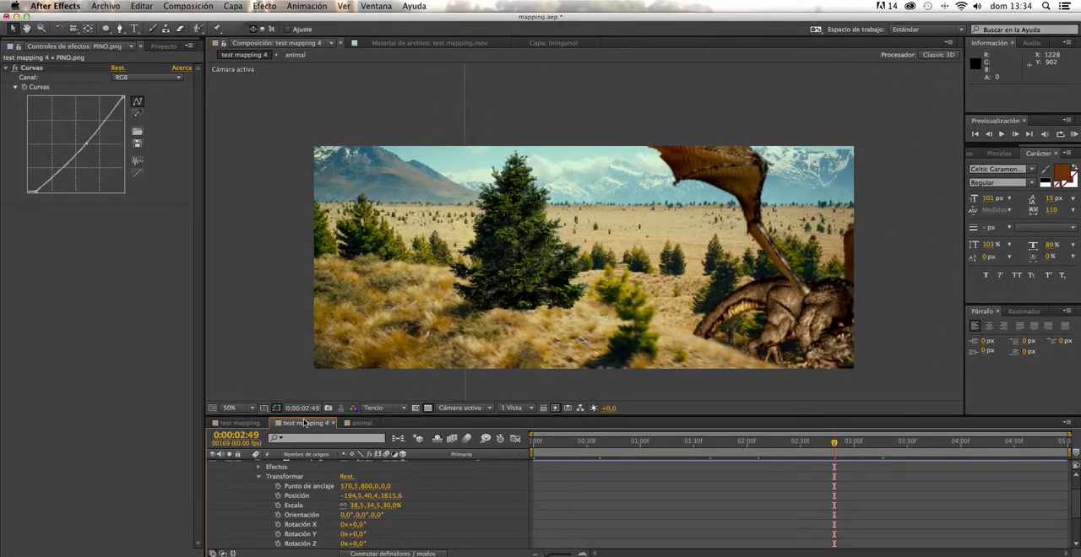
left_click(265, 7)
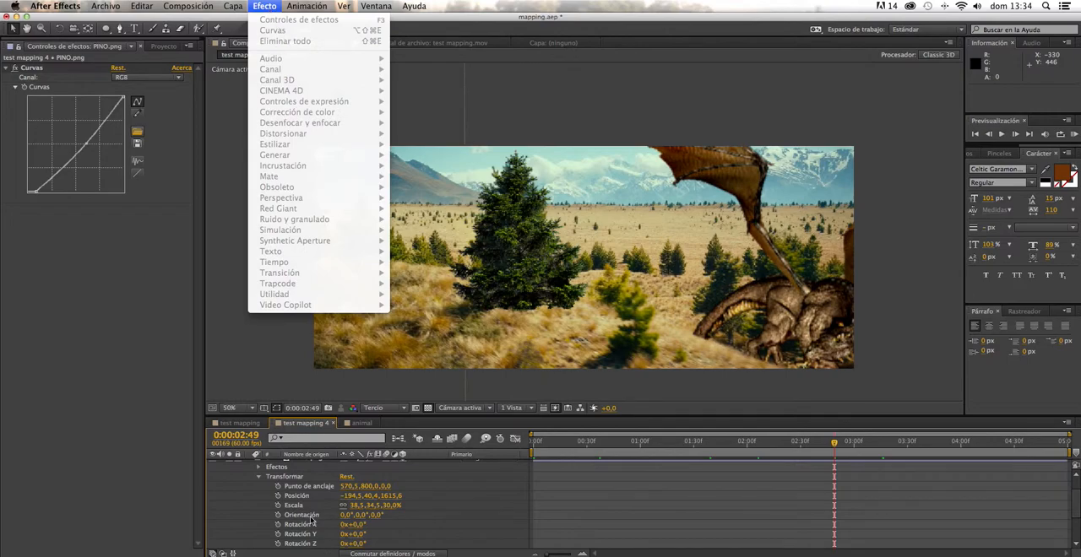
left_click(311, 470)
left_click(303, 466)
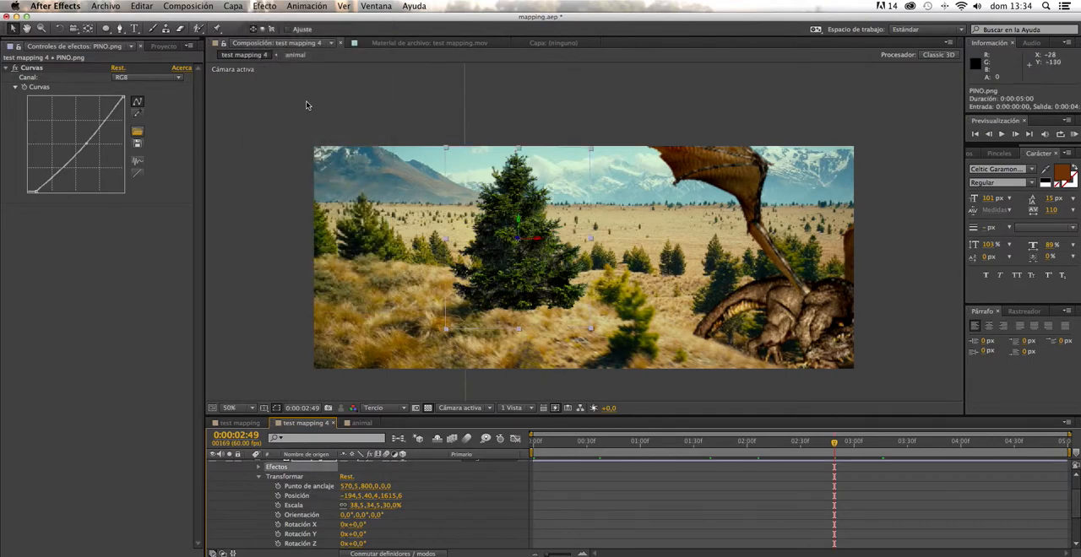
left_click(276, 8)
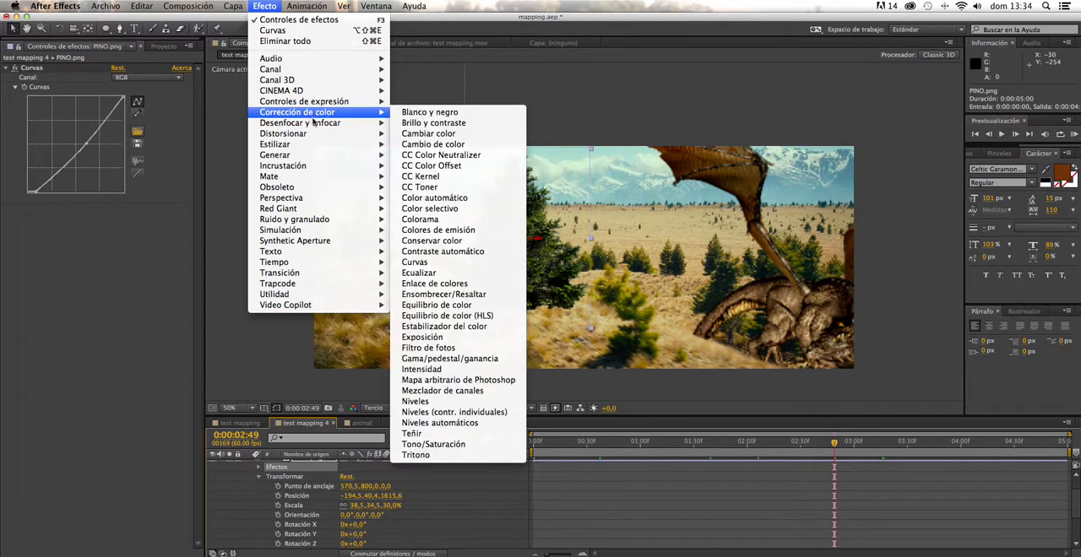
mouse_move(313, 122)
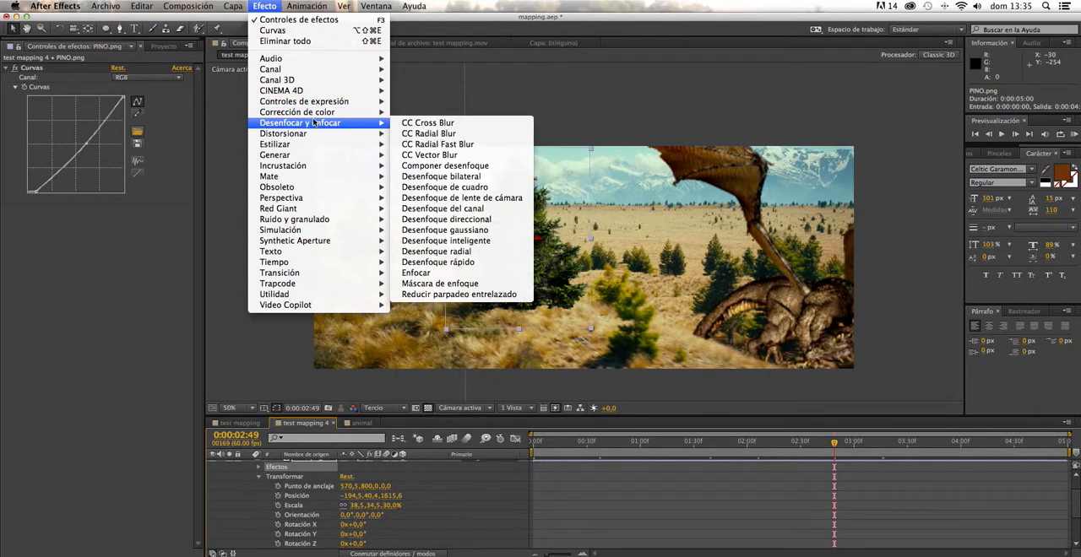
left_click(467, 147)
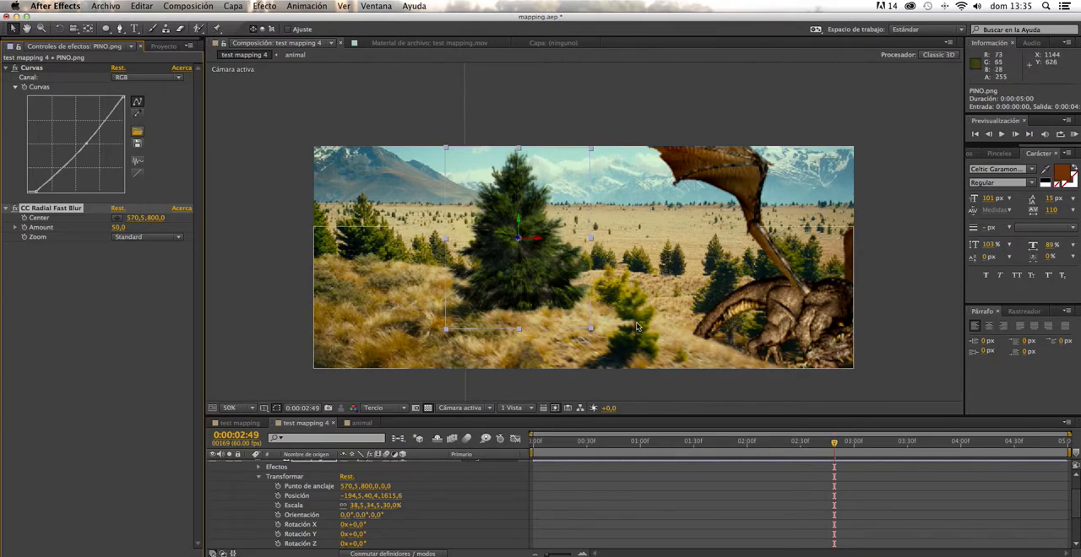
- Place the radial blur's center beside the pine at about -125.3, 798.8 and return to the first frame
left_click(118, 220)
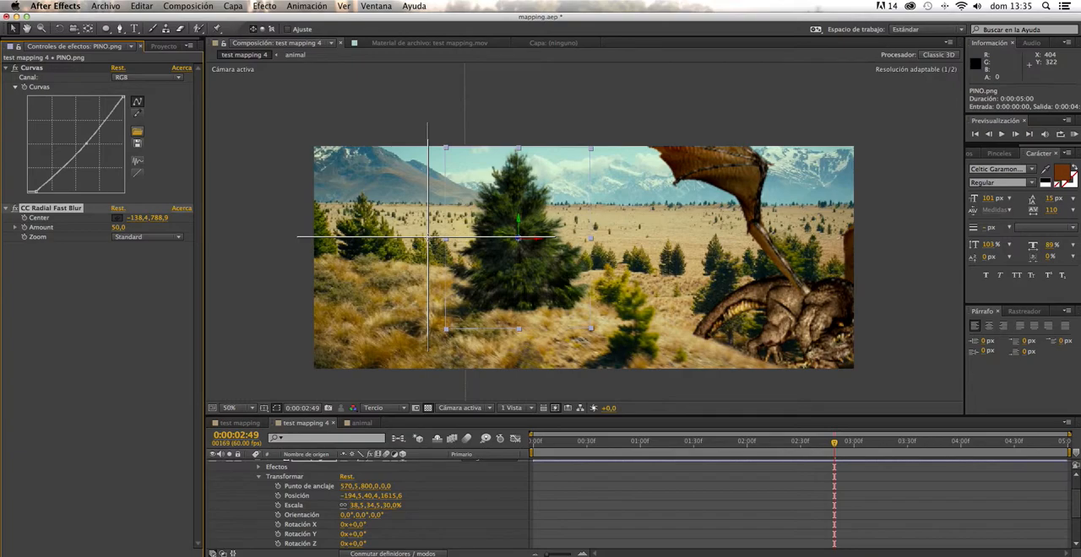
left_click(430, 240)
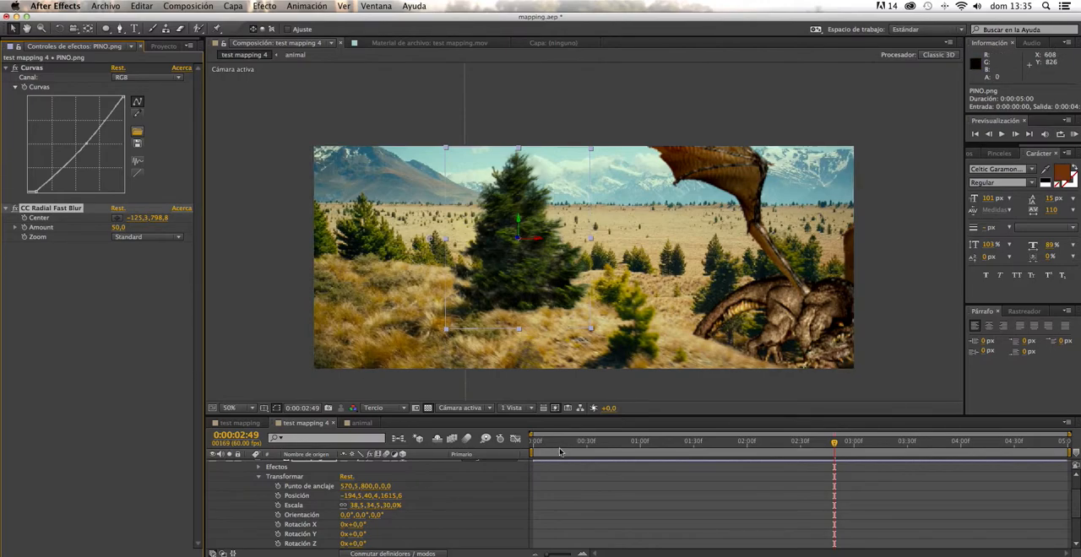
left_click_drag(561, 452, 500, 453)
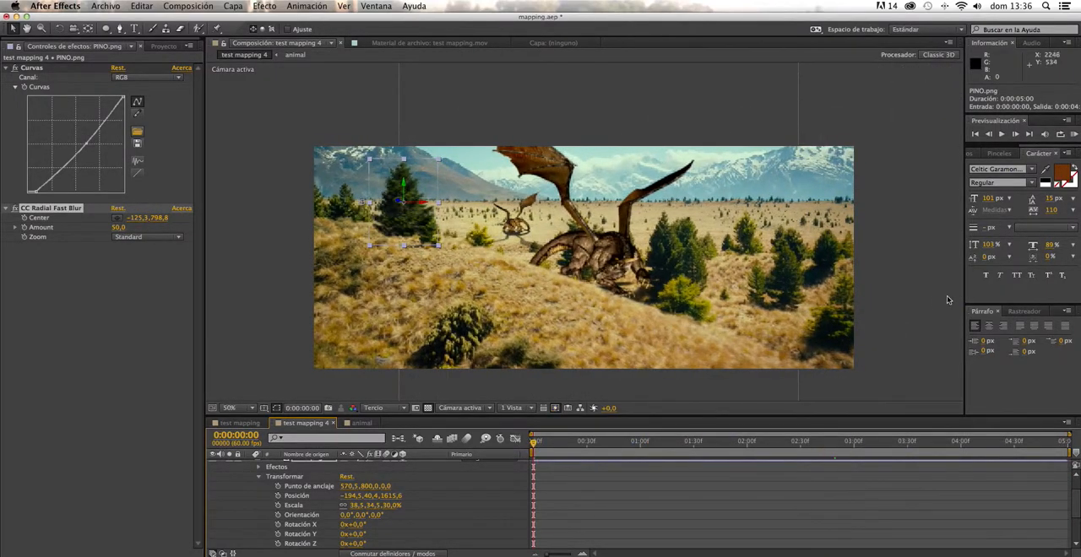
left_click(922, 303)
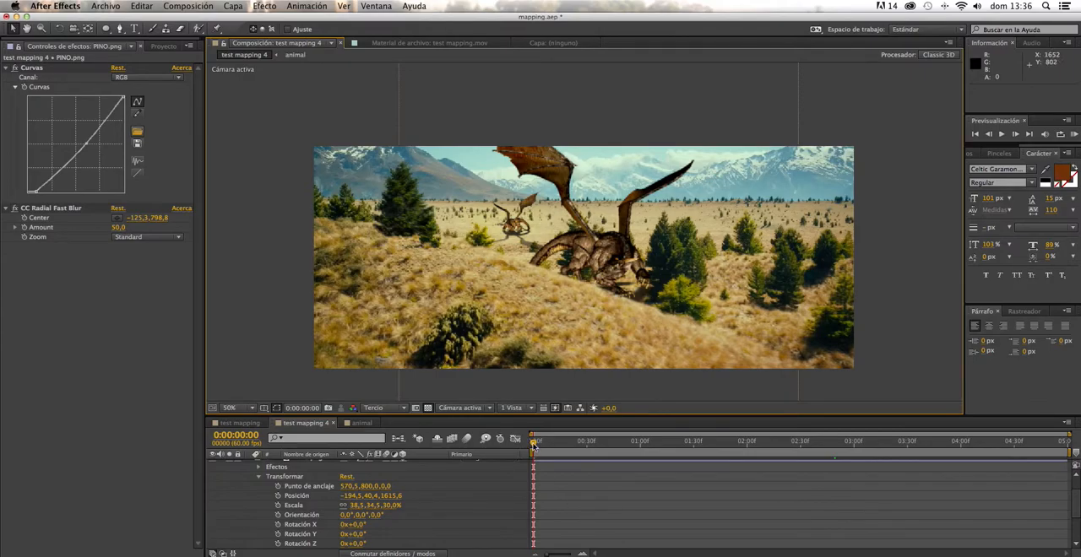